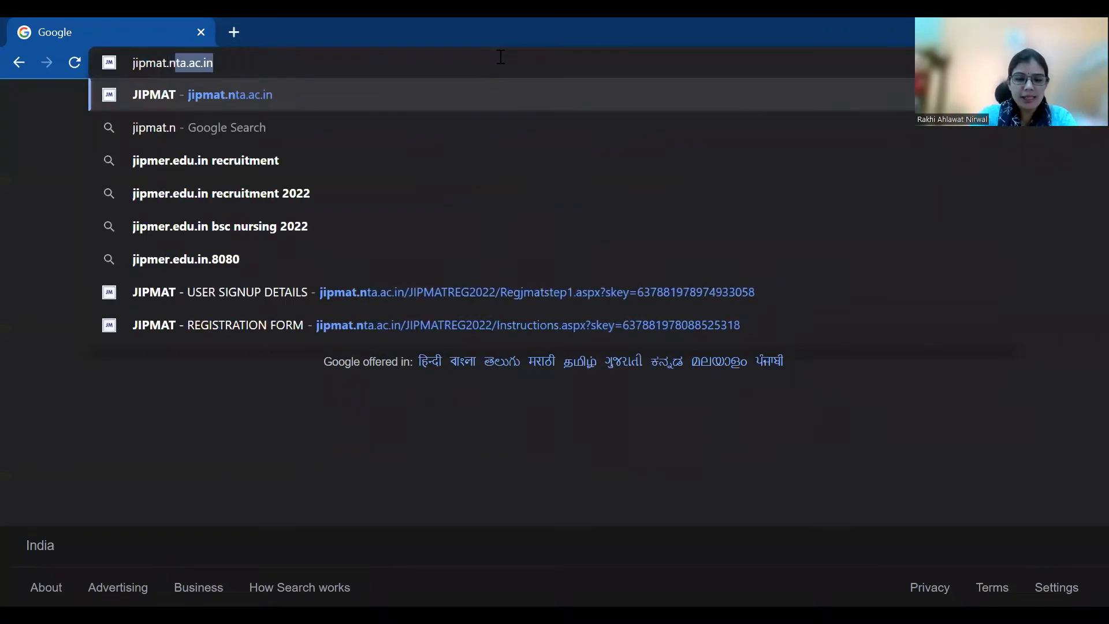
Load jipmat.nta.ac.in and start the JIPMAT 2022 New Registration in a new tab
key(Return)
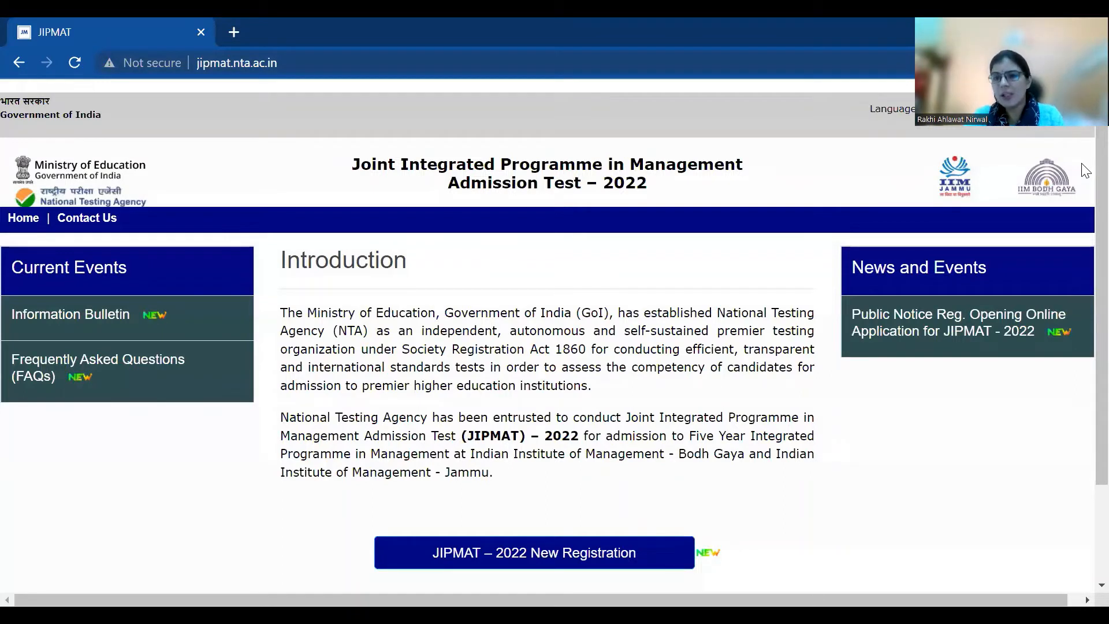
click(465, 563)
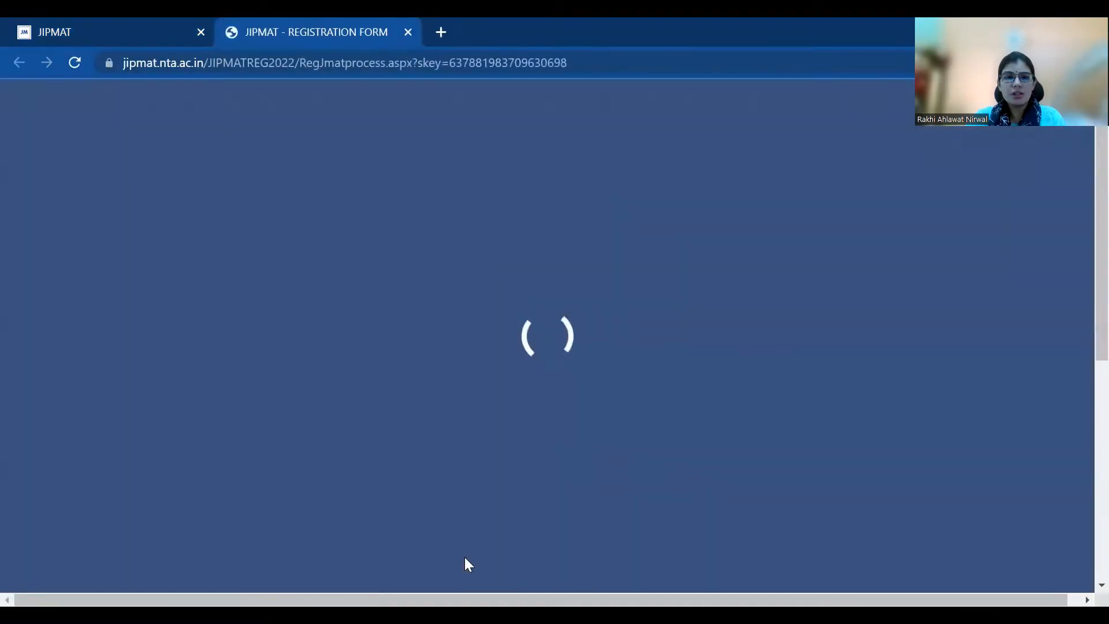
Underline the photo (10–200 kb), signature (4–30 kb) and certificate (10–300 kb) limits, then continue to New Registration
scroll(1083, 322, down, 3)
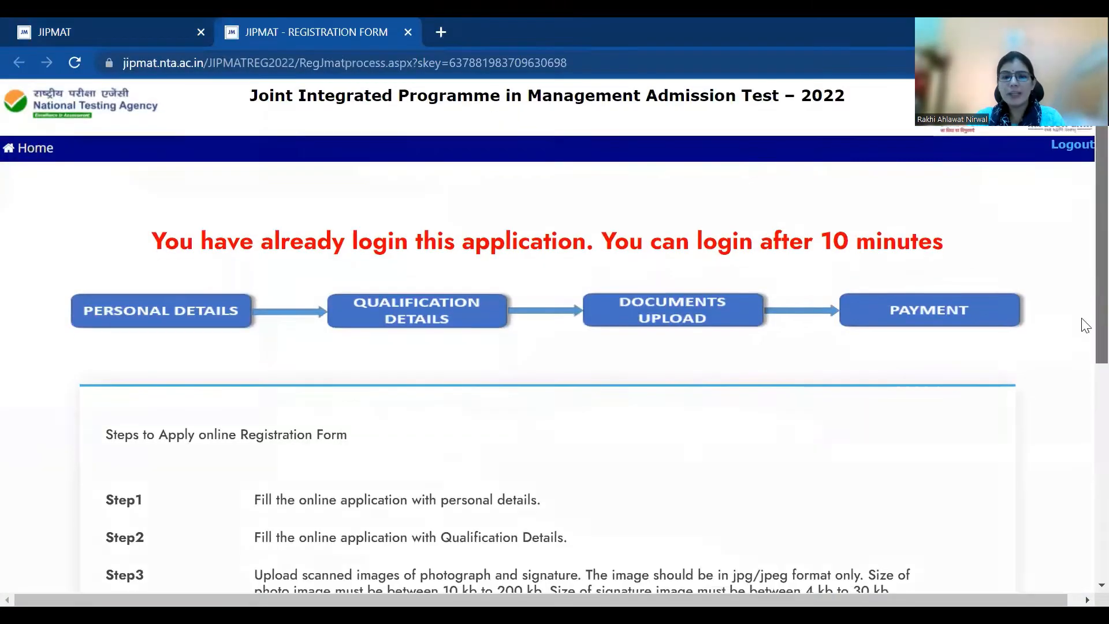
scroll(1084, 357, down, 2)
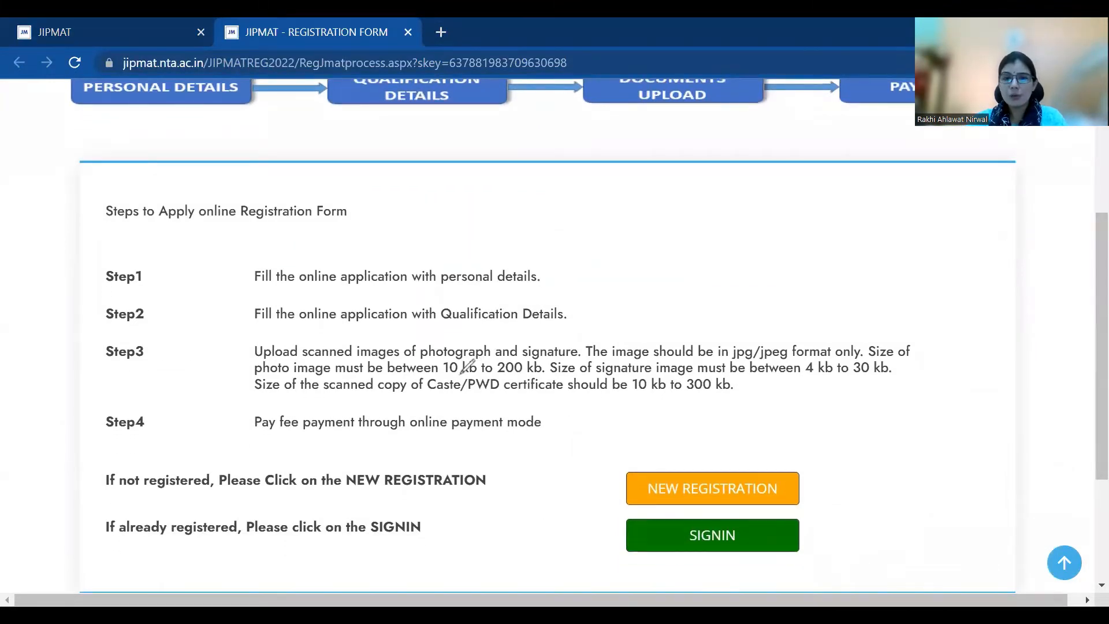
drag(450, 374, 520, 375)
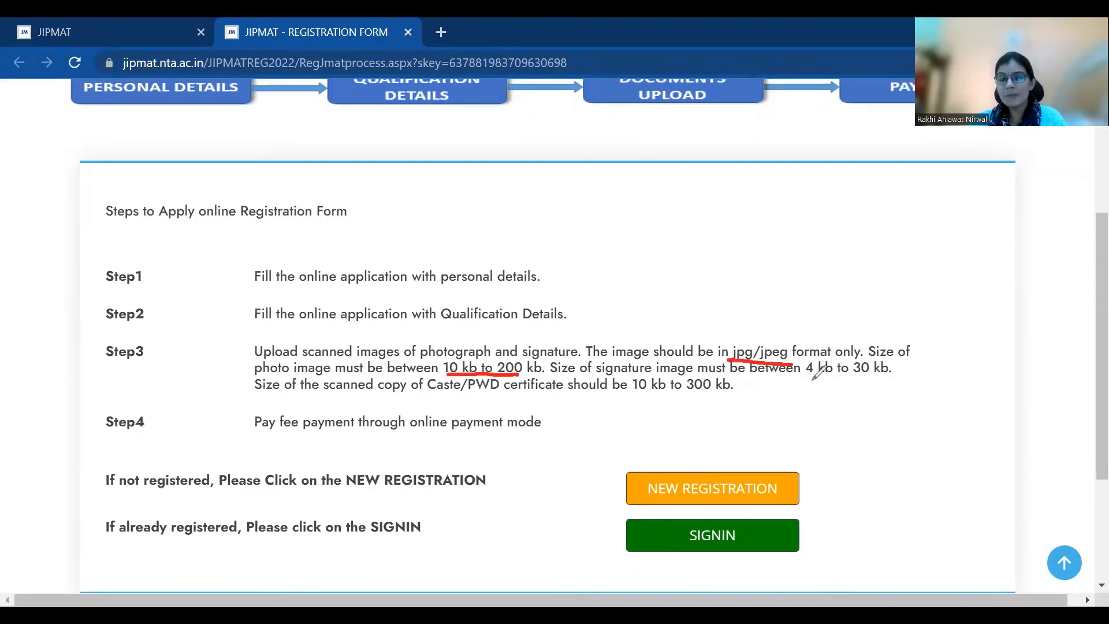
drag(810, 382, 890, 381)
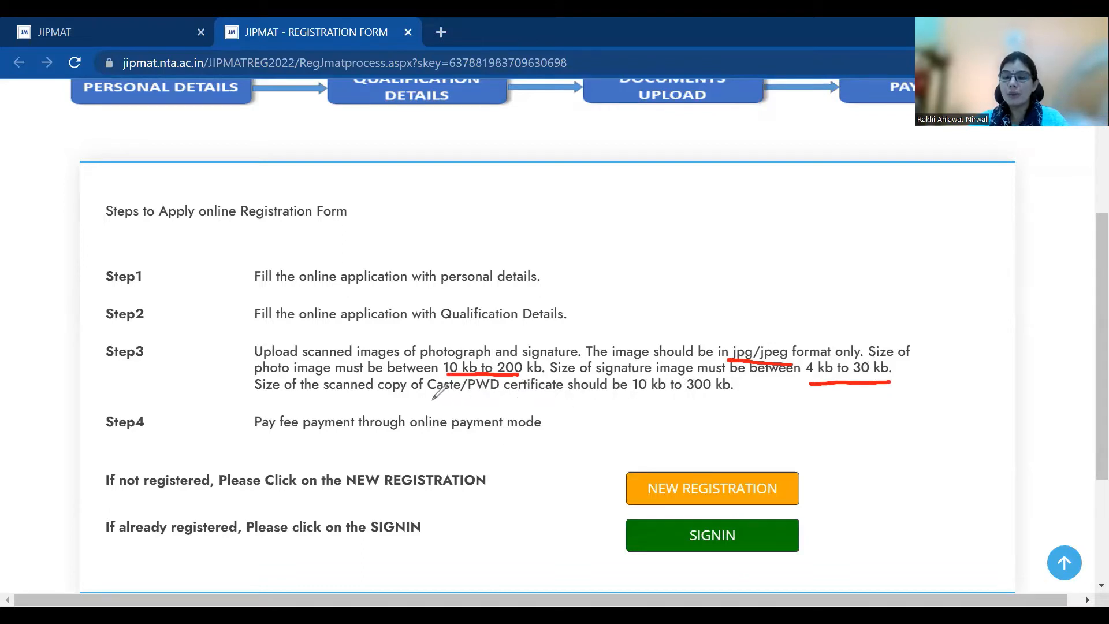
drag(428, 399, 533, 398)
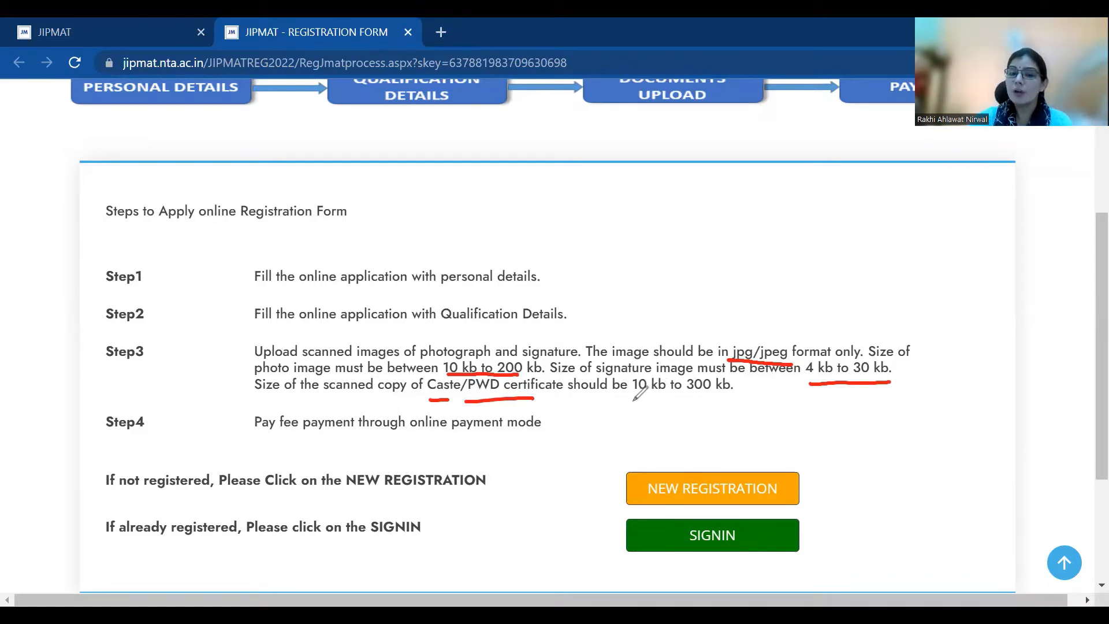
drag(629, 400, 735, 399)
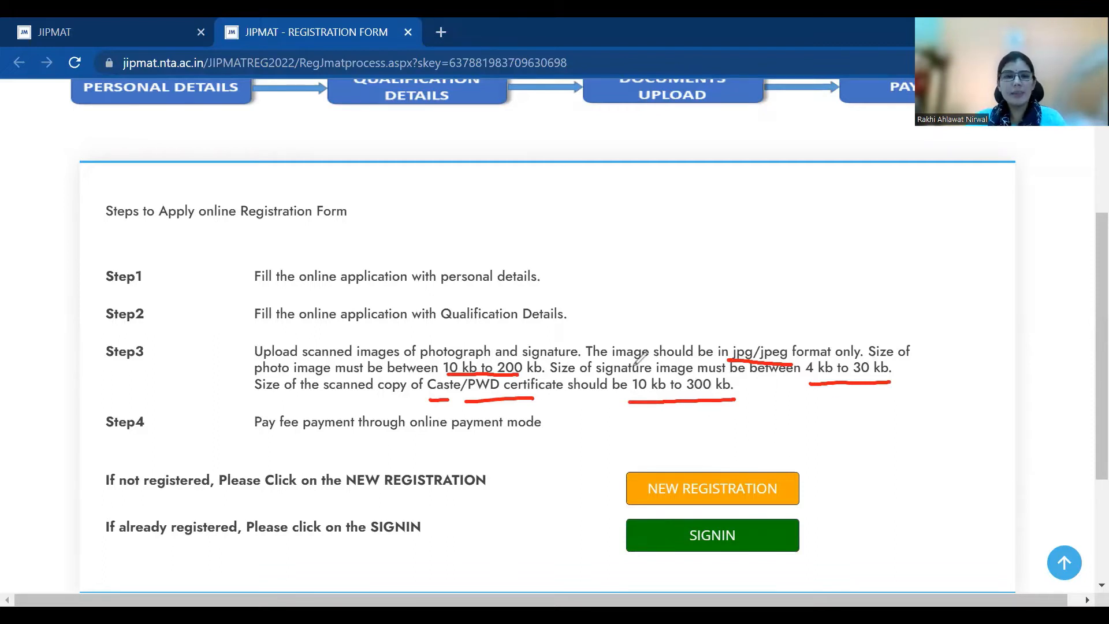
click(726, 497)
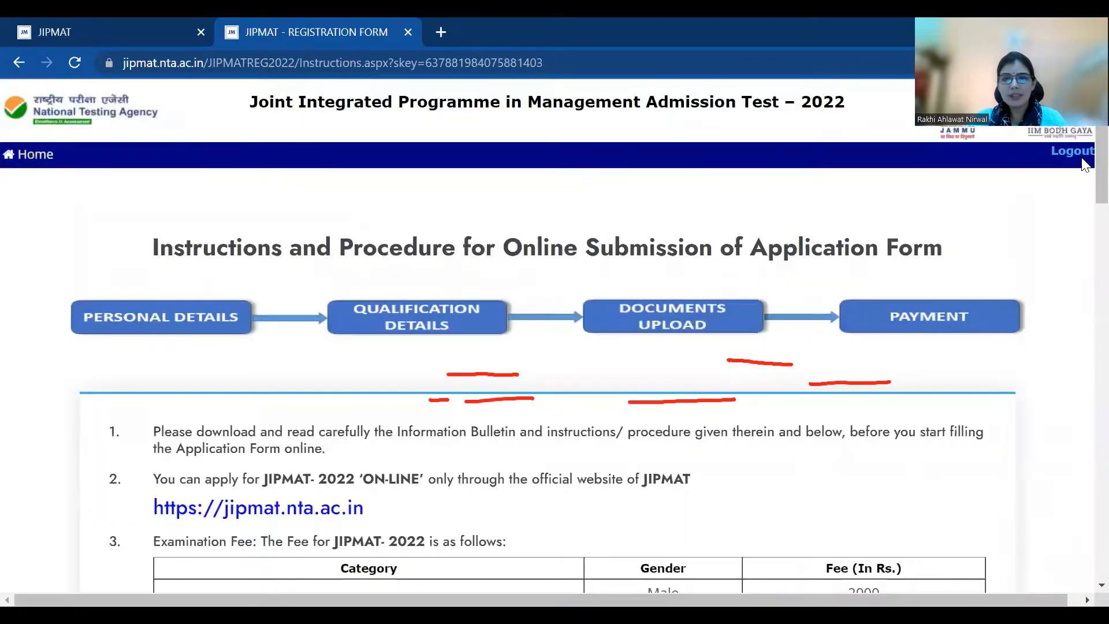
Clear the pen annotations and scroll past the fee table to the password policy
scroll(1082, 218, down, 5)
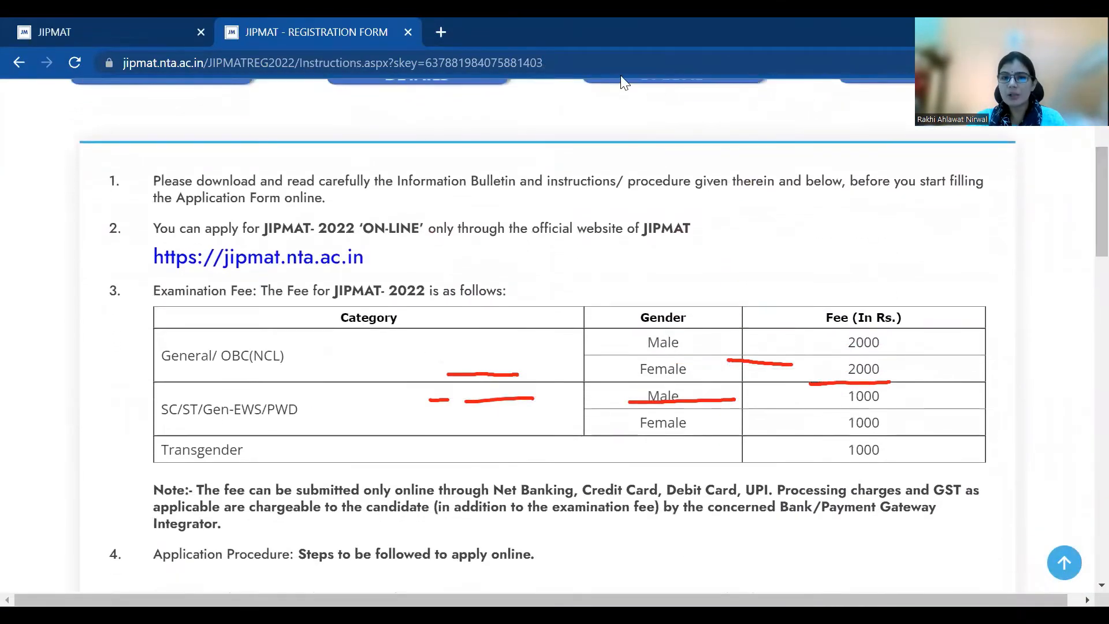
click(654, 85)
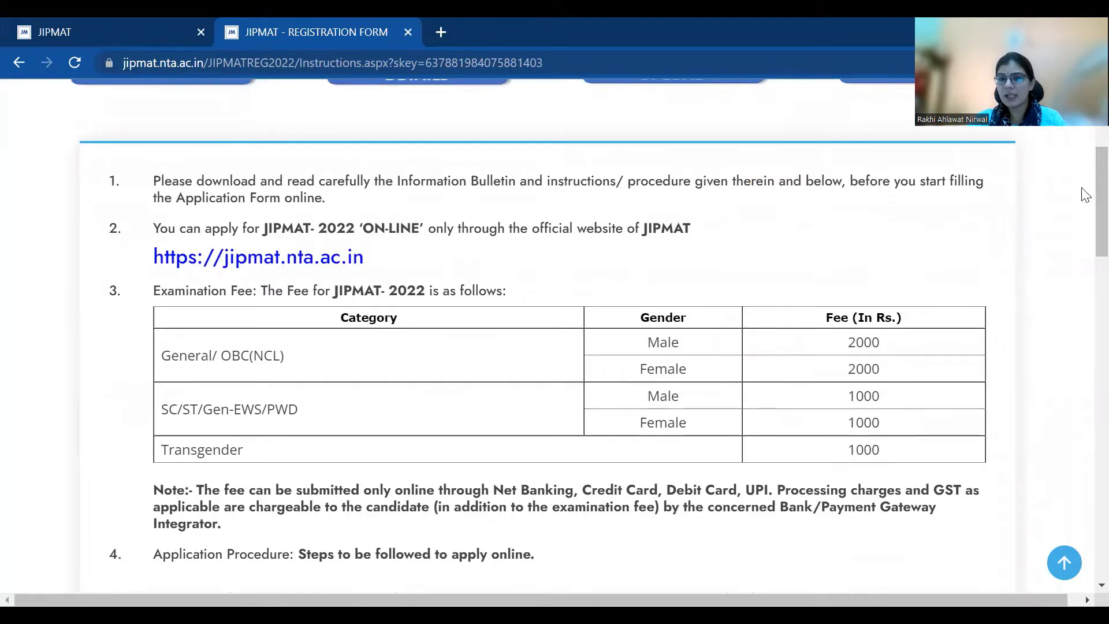
drag(1097, 225, 1086, 432)
scroll(1082, 473, down, 2)
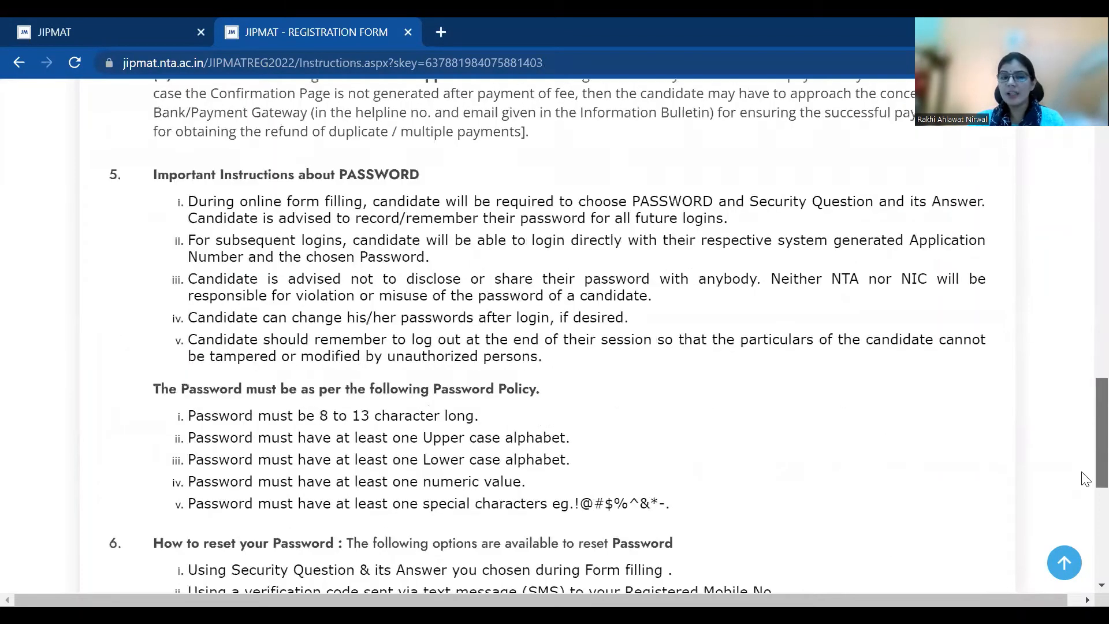
scroll(494, 340, down, 2)
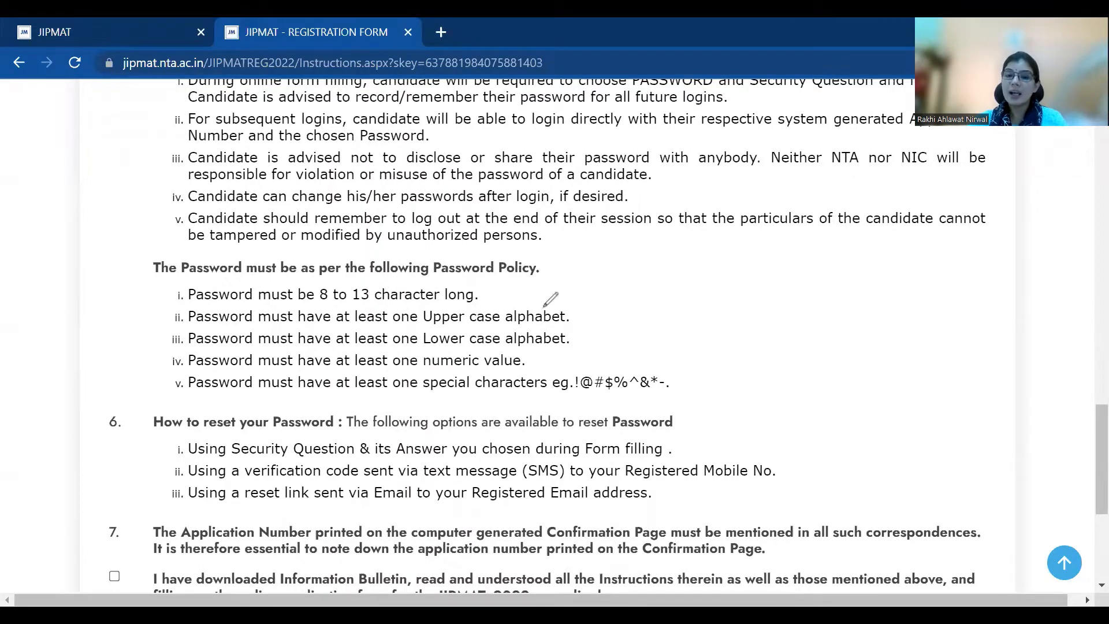
Mark up the letter-case and special-character password rules with a sample, then accept the declaration
mouse_move(426, 327)
mouse_down()
mouse_move(483, 328)
mouse_move(416, 346)
mouse_move(448, 368)
mouse_up()
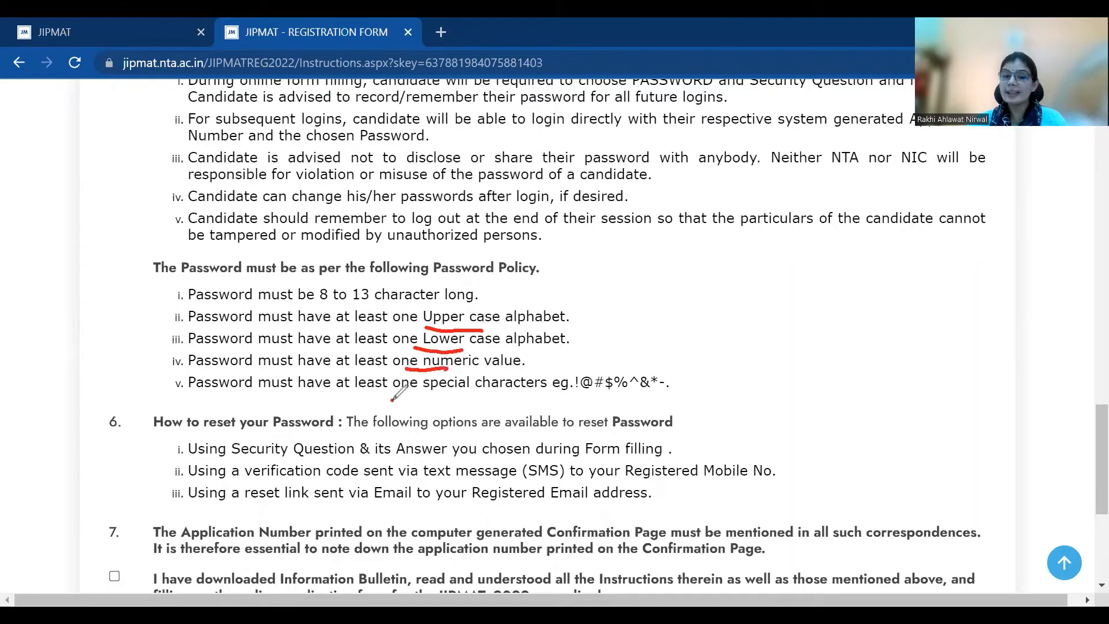
drag(393, 398, 452, 403)
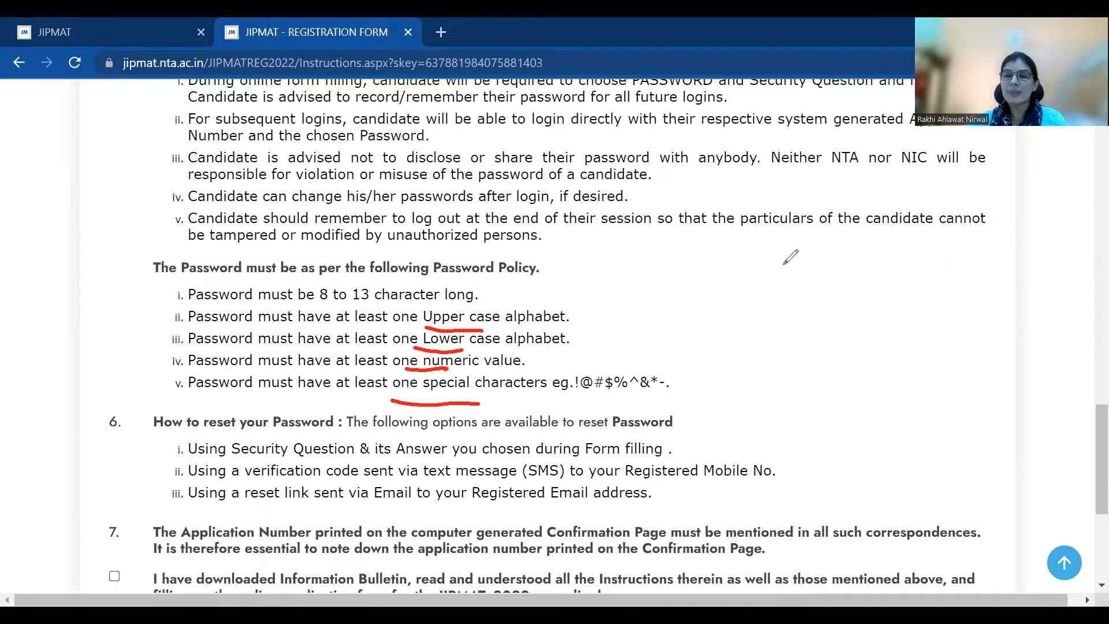
mouse_move(712, 287)
mouse_down()
mouse_move(706, 295)
mouse_move(756, 334)
mouse_move(777, 303)
mouse_move(803, 331)
mouse_up()
mouse_move(839, 288)
mouse_down()
mouse_move(831, 312)
mouse_move(849, 332)
mouse_move(857, 315)
mouse_up()
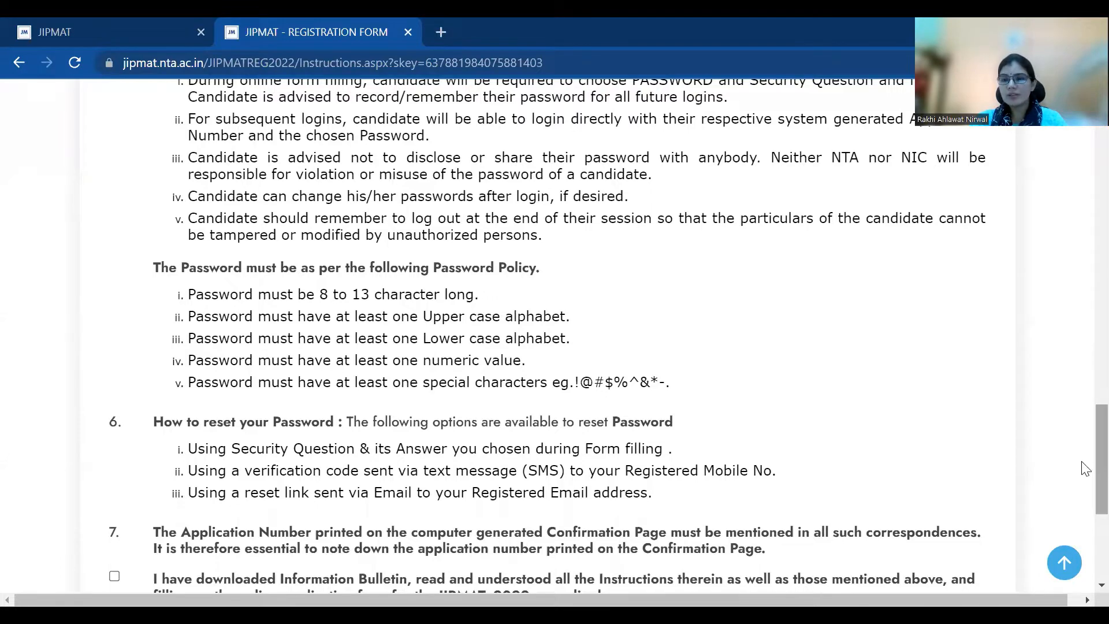
scroll(1085, 471, down, 5)
click(115, 277)
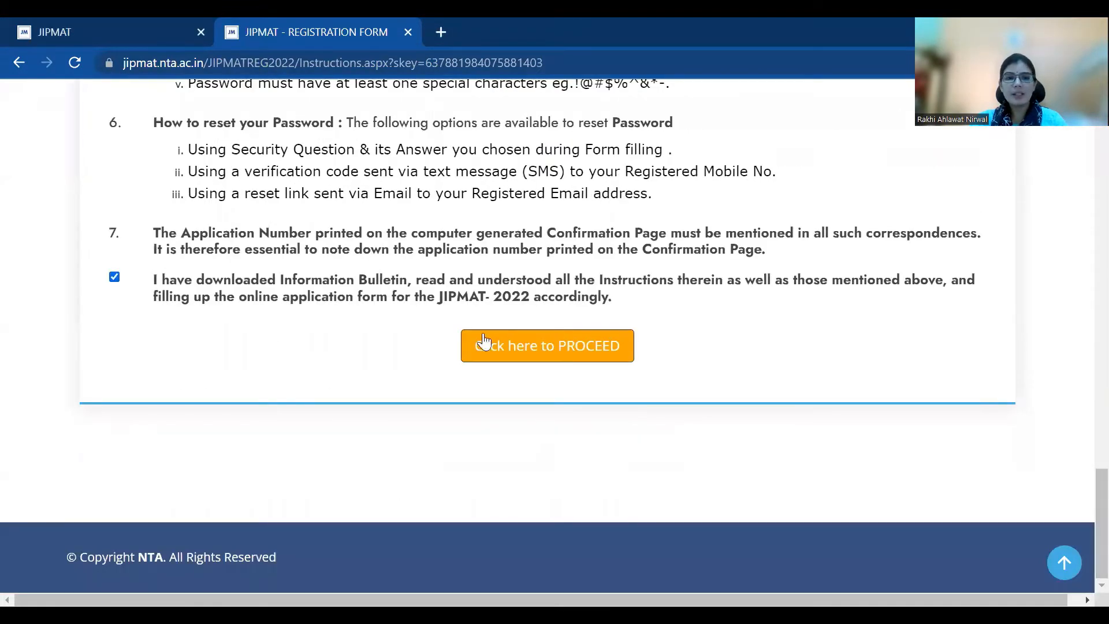
Proceed to the signup form and enter the candidate's, father's and mother's names
click(496, 348)
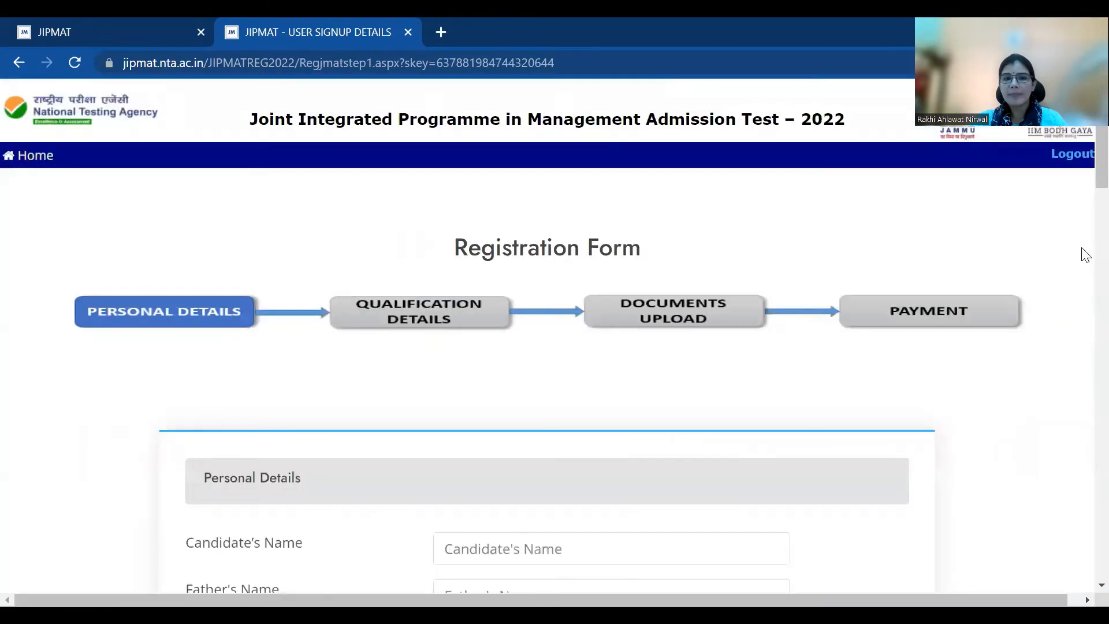
scroll(1083, 208, down, 5)
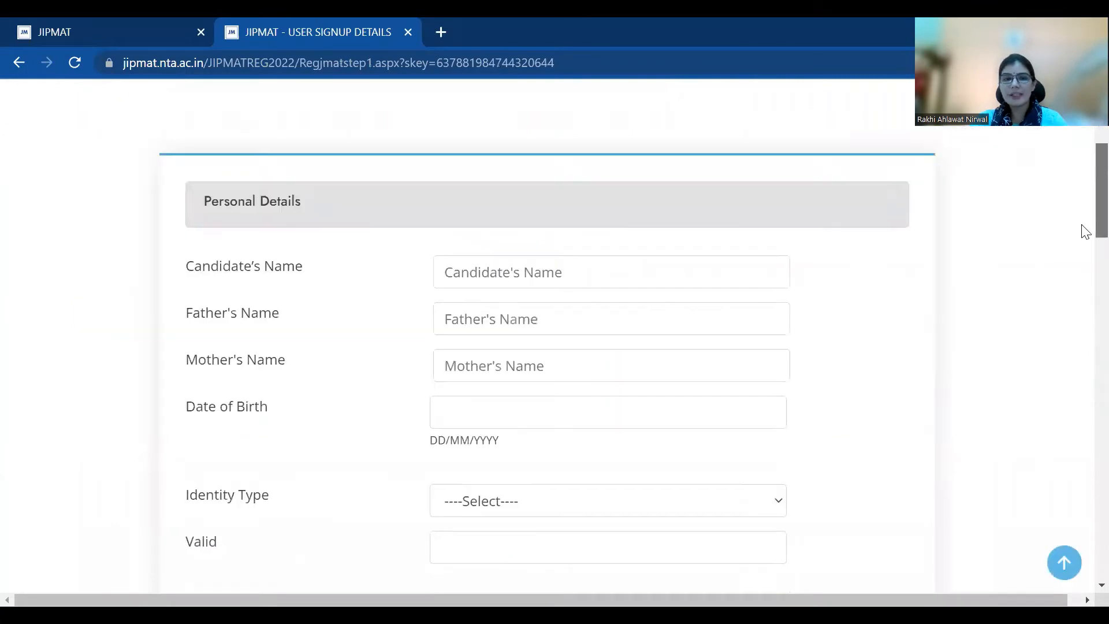
click(509, 275)
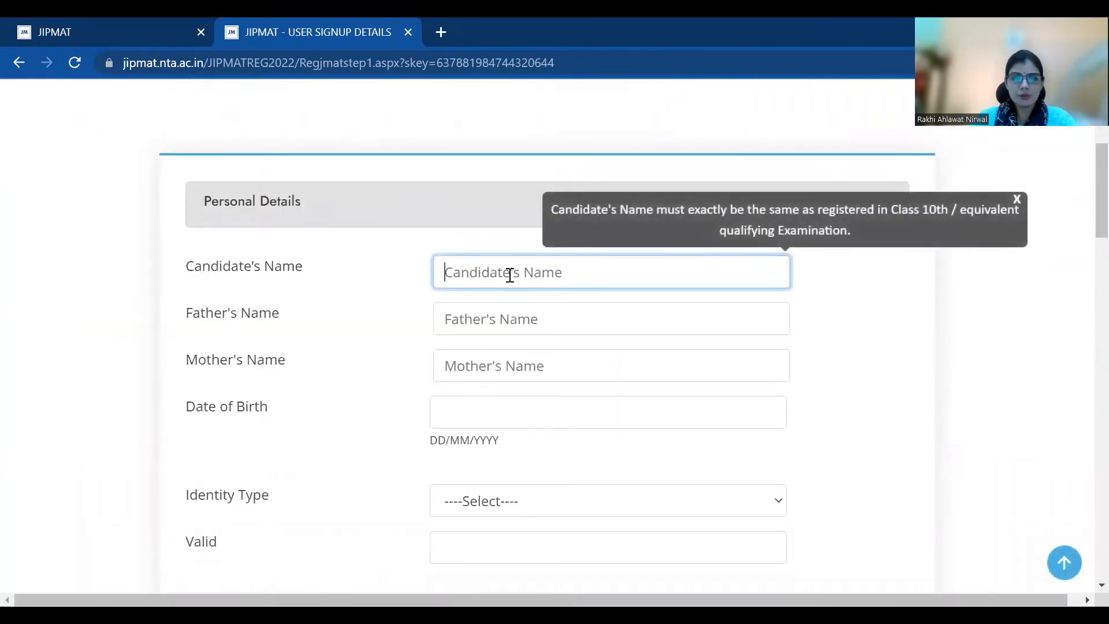
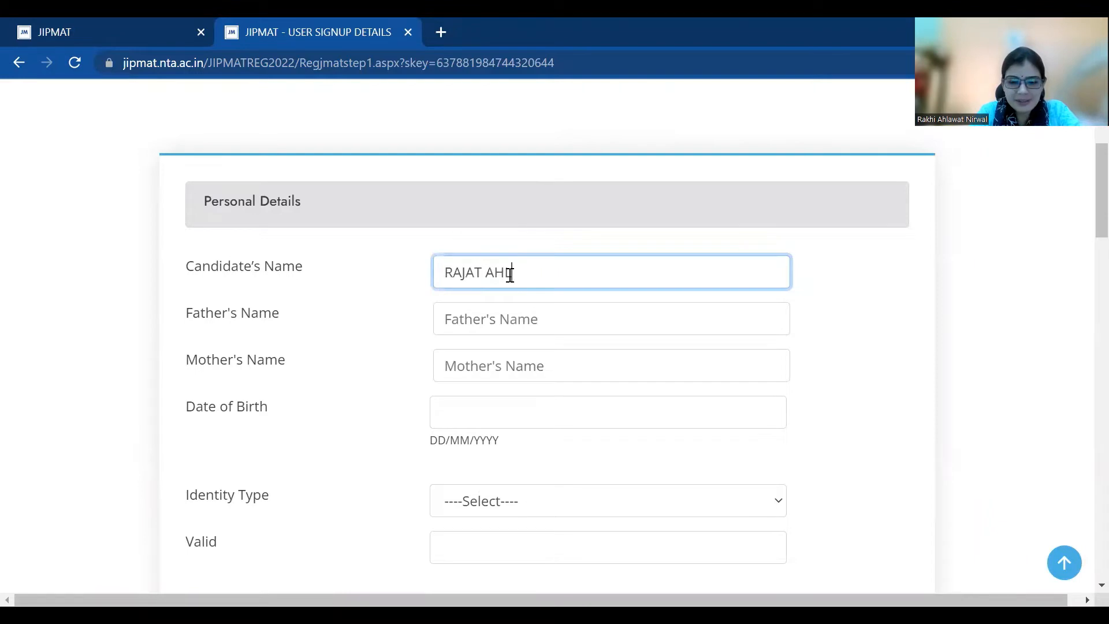
key(Tab)
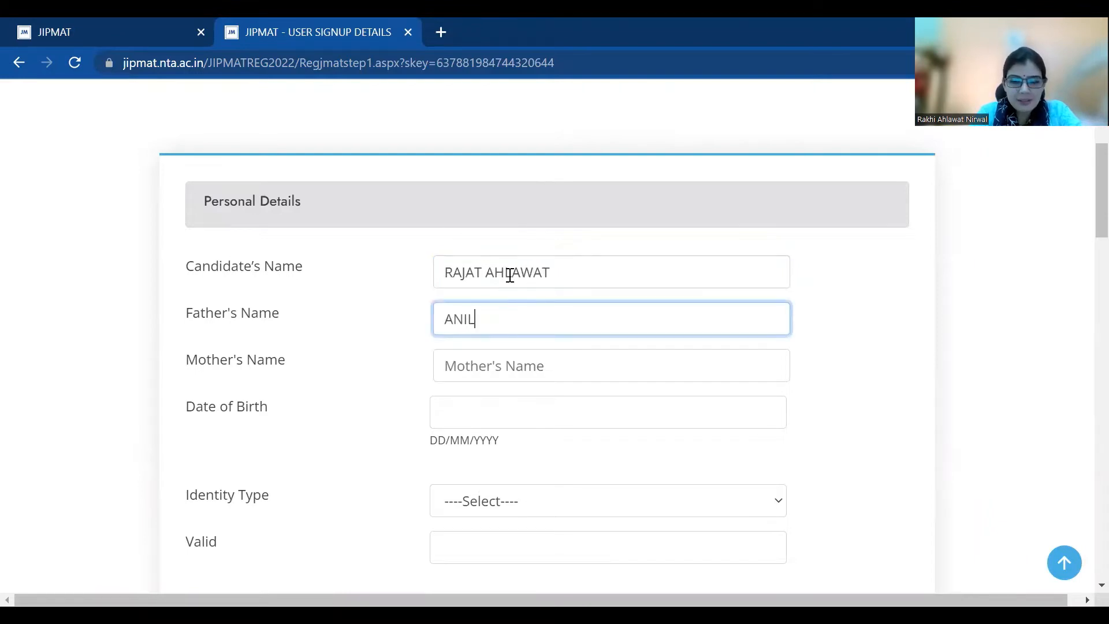
key(Tab)
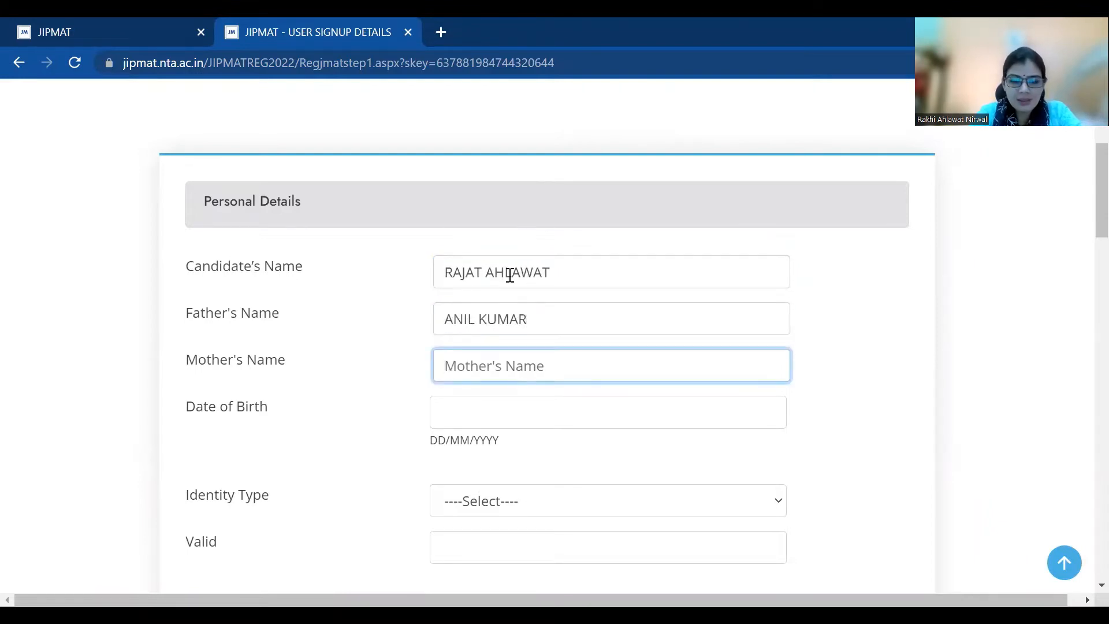
text(AMRESH)
key(Tab)
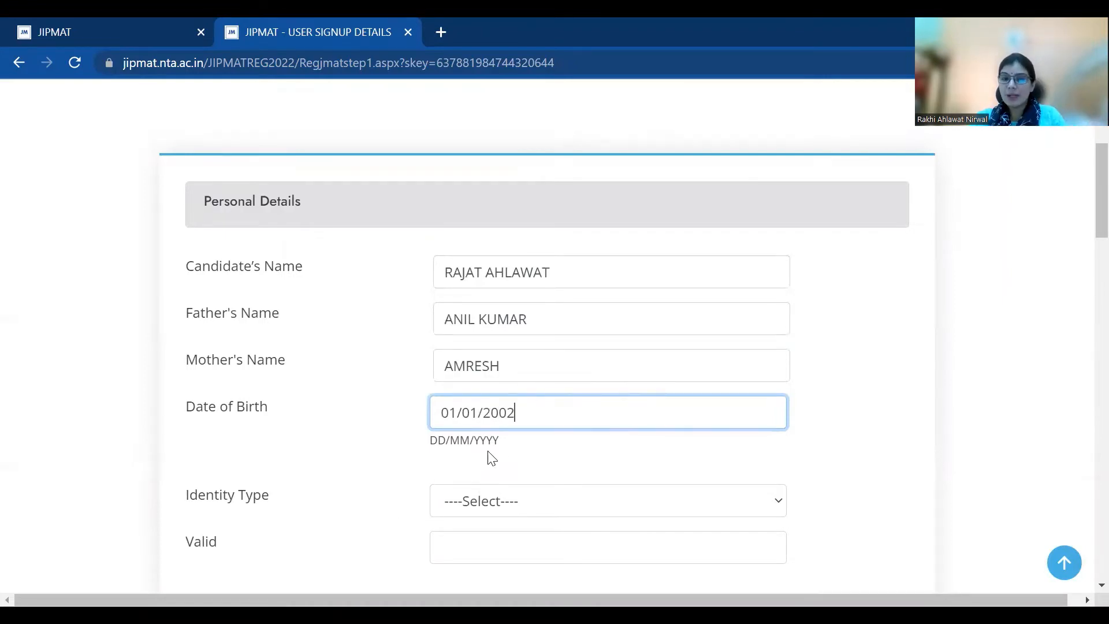
Choose PAN CARD as the identity type and enter the PAN number
scroll(1082, 238, down, 2)
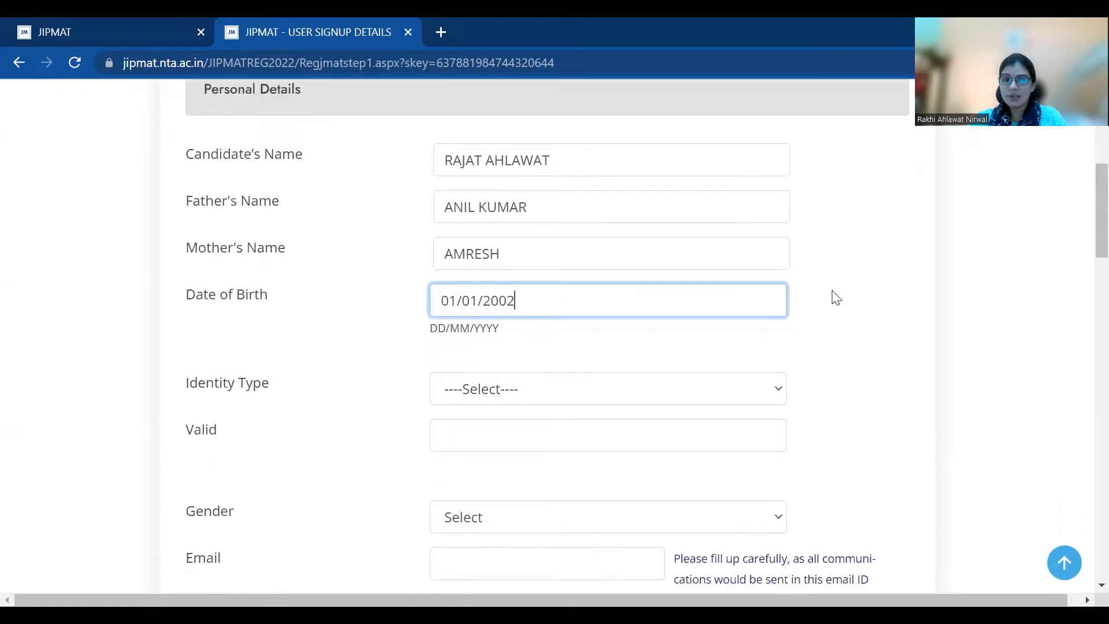
click(734, 390)
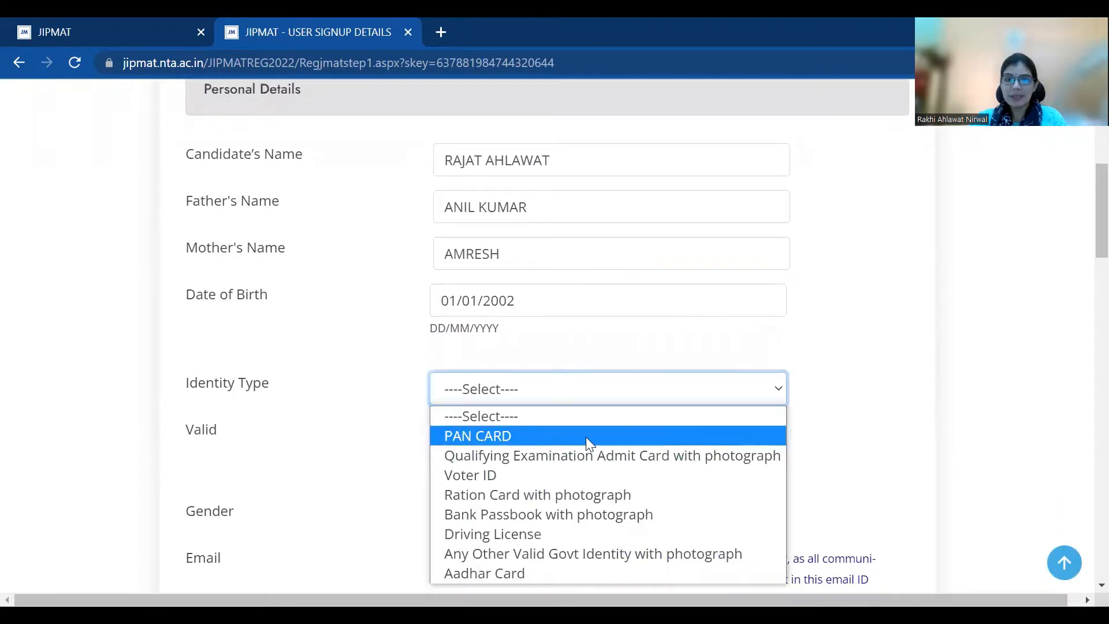
click(586, 437)
click(545, 433)
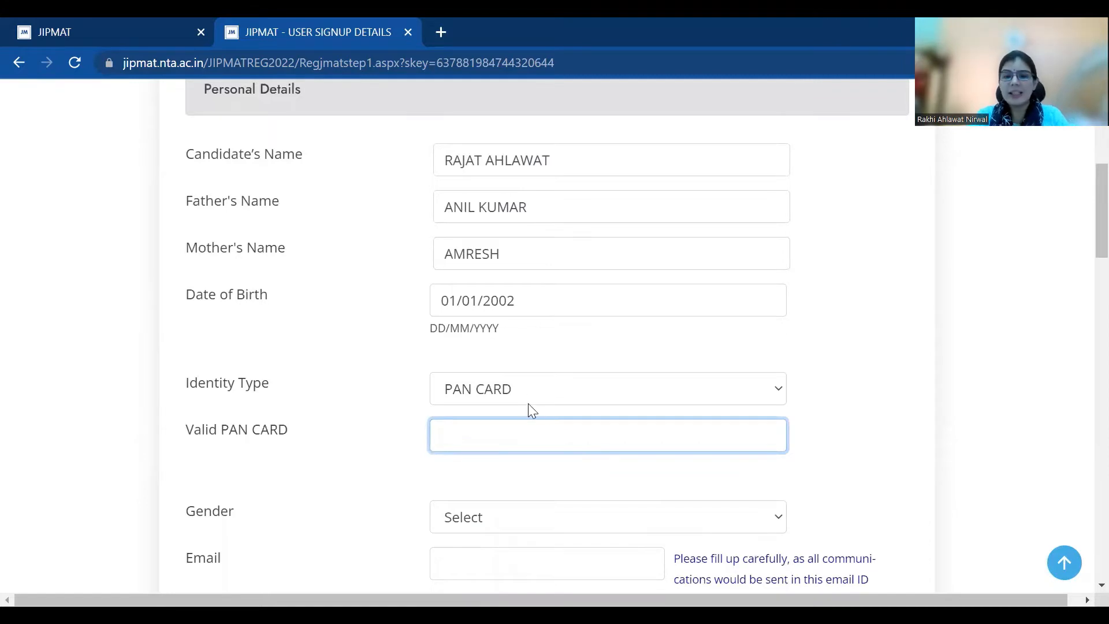
click(514, 396)
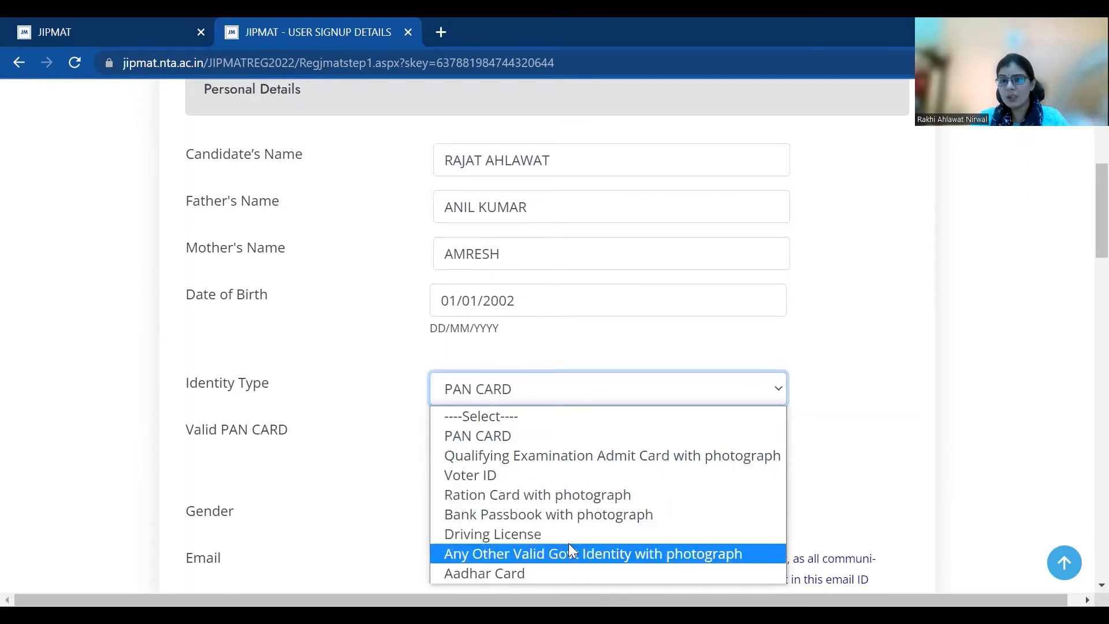
click(576, 435)
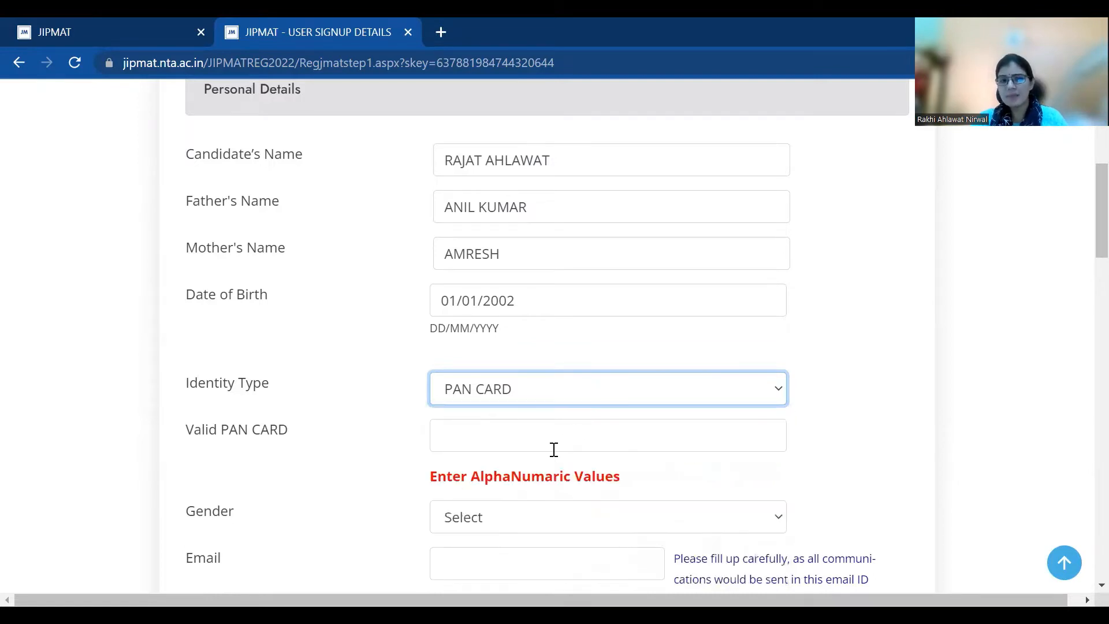
click(554, 448)
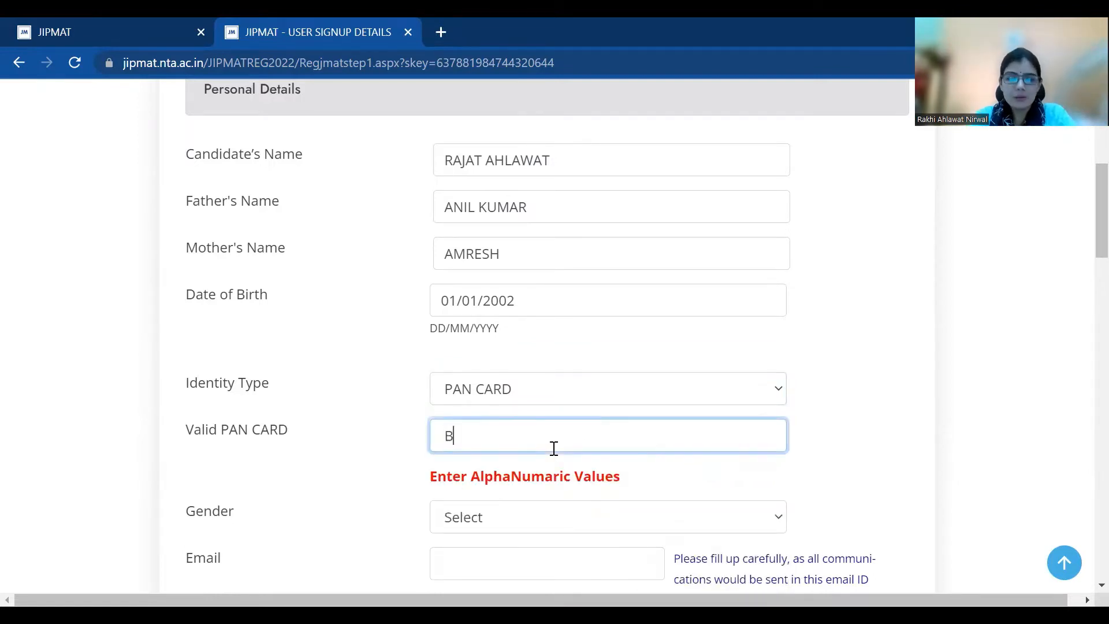
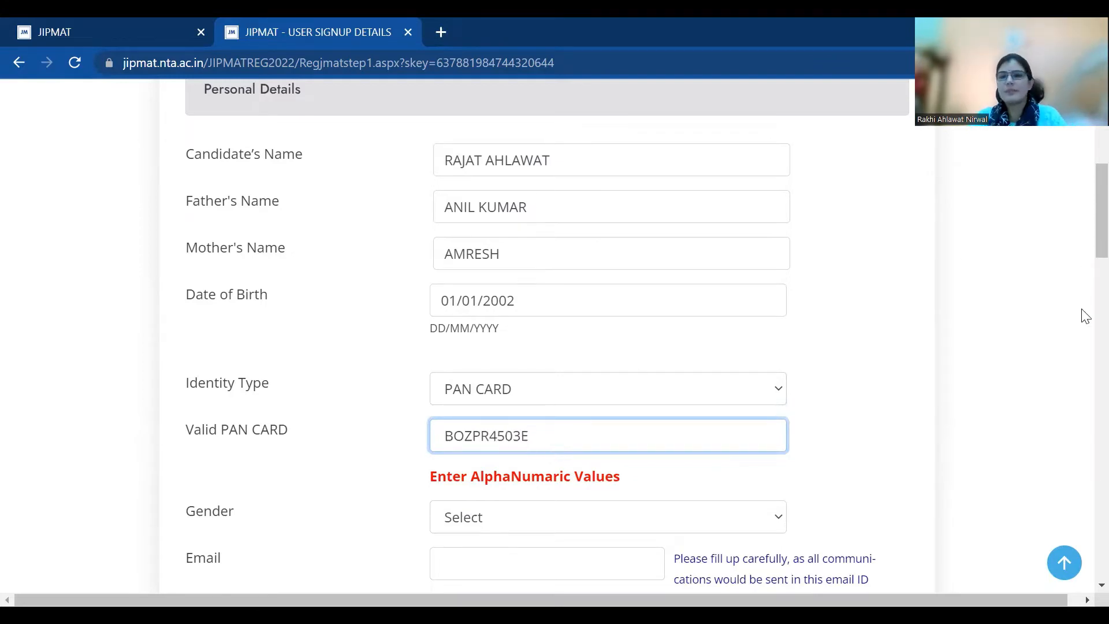
Set gender to Male and enter the same e-mail address in Email and Confirm Email
scroll(1082, 272, down, 2)
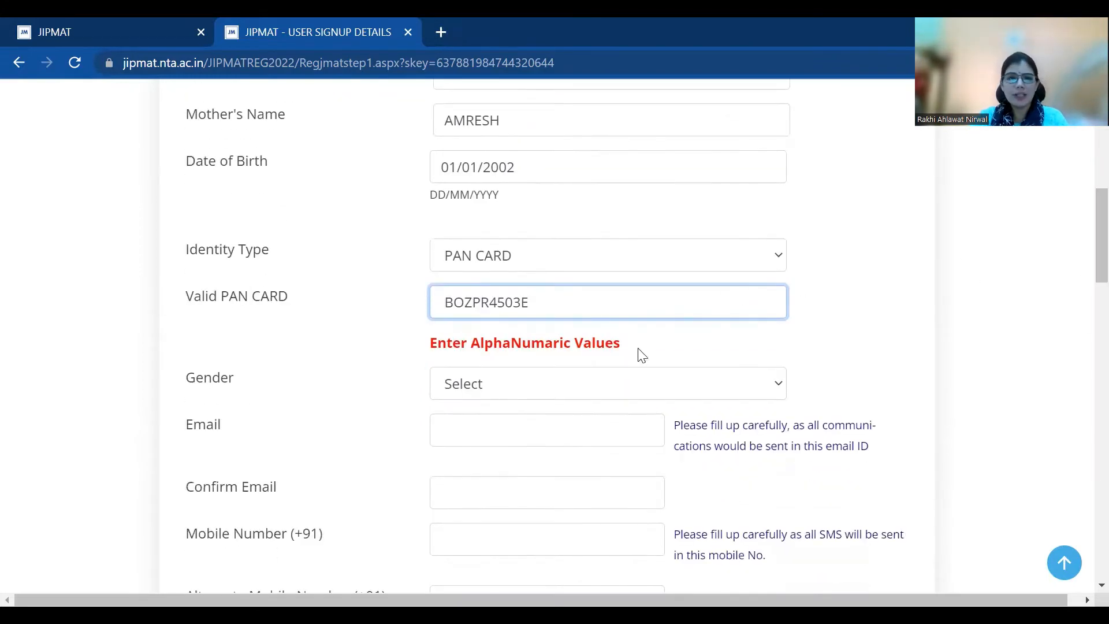
click(601, 395)
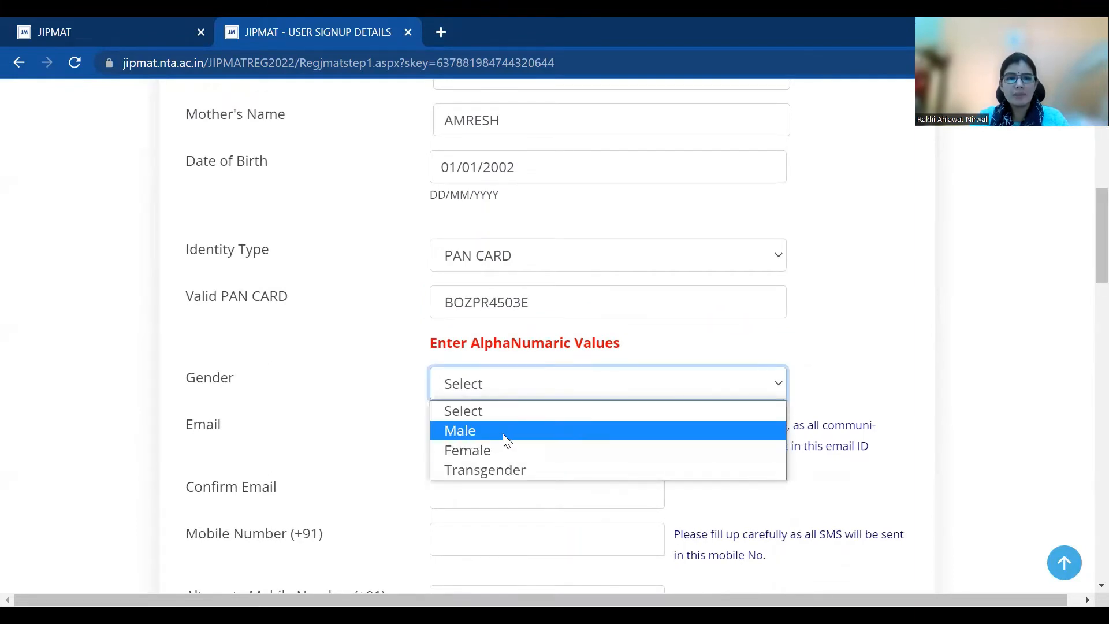
click(502, 433)
click(491, 432)
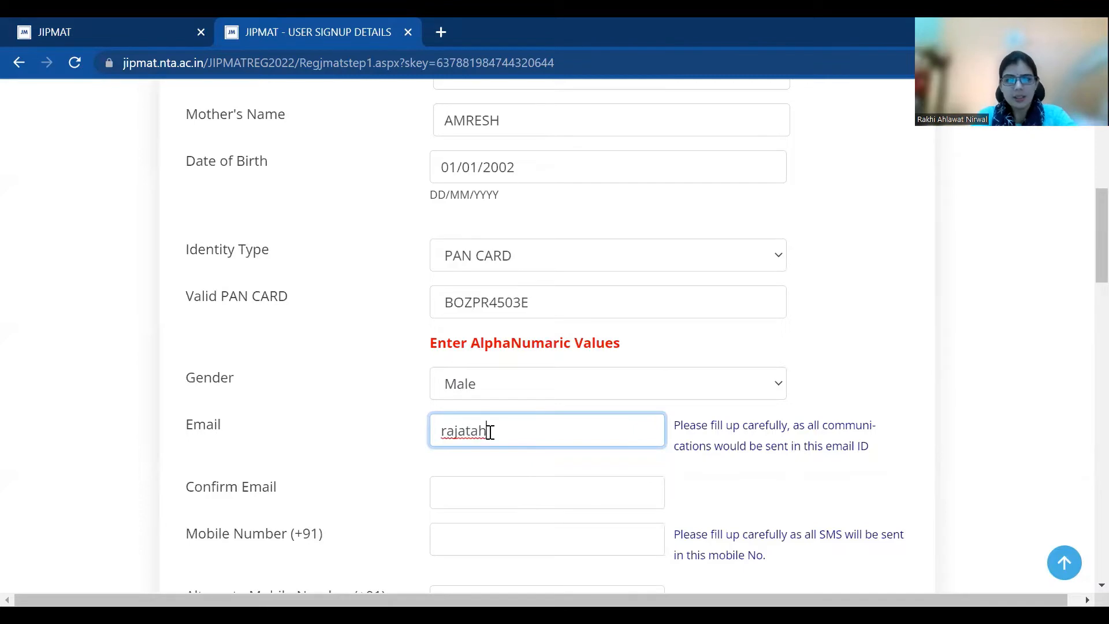
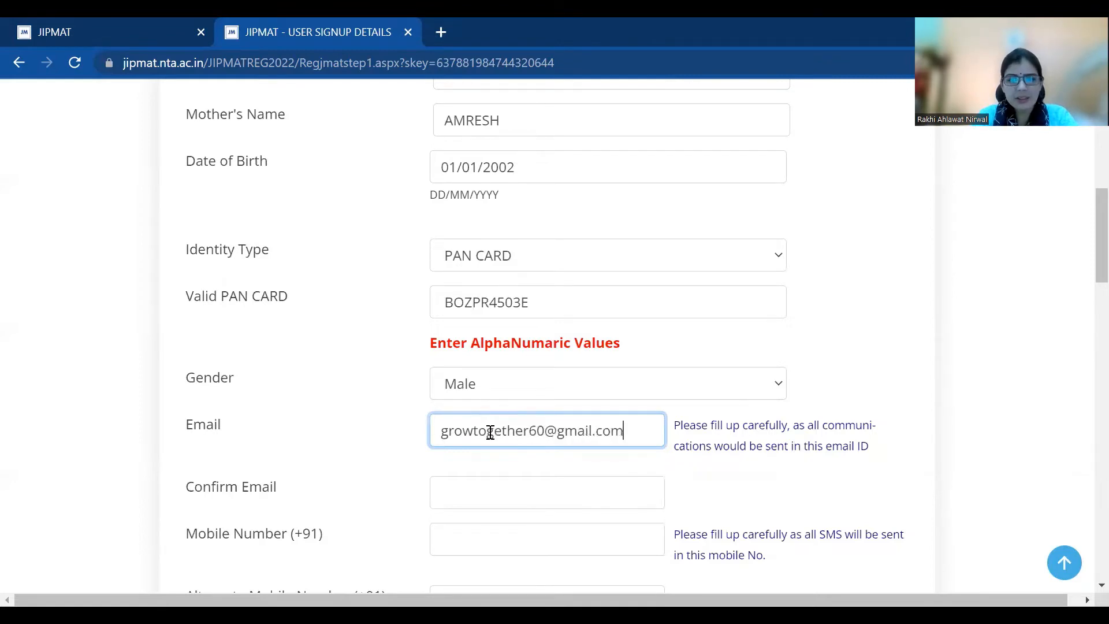
scroll(1079, 231, down, 2)
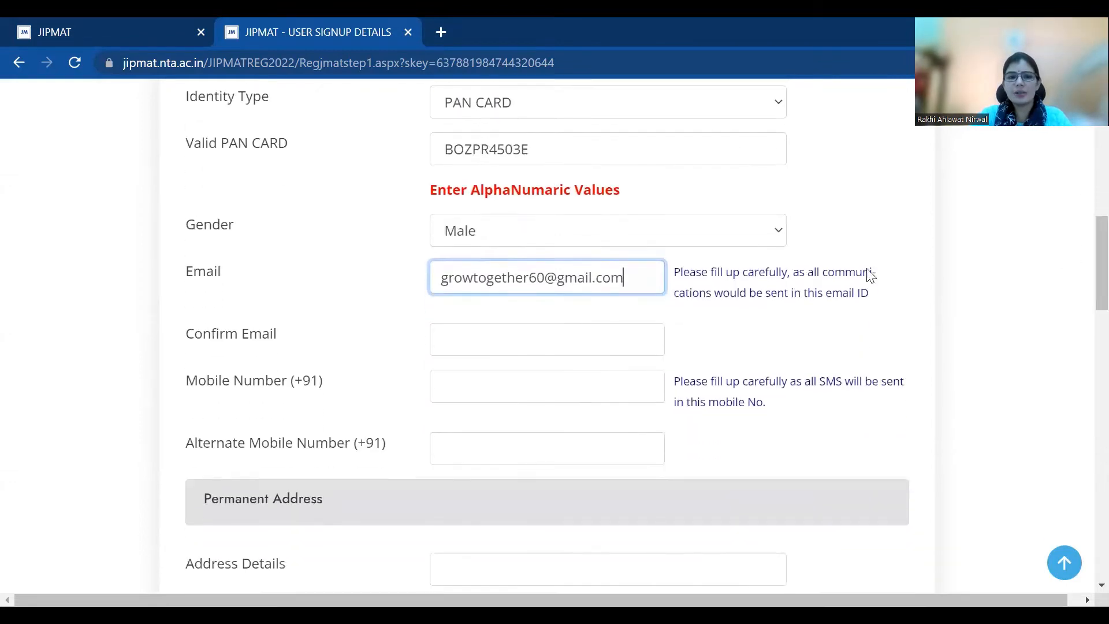
click(632, 339)
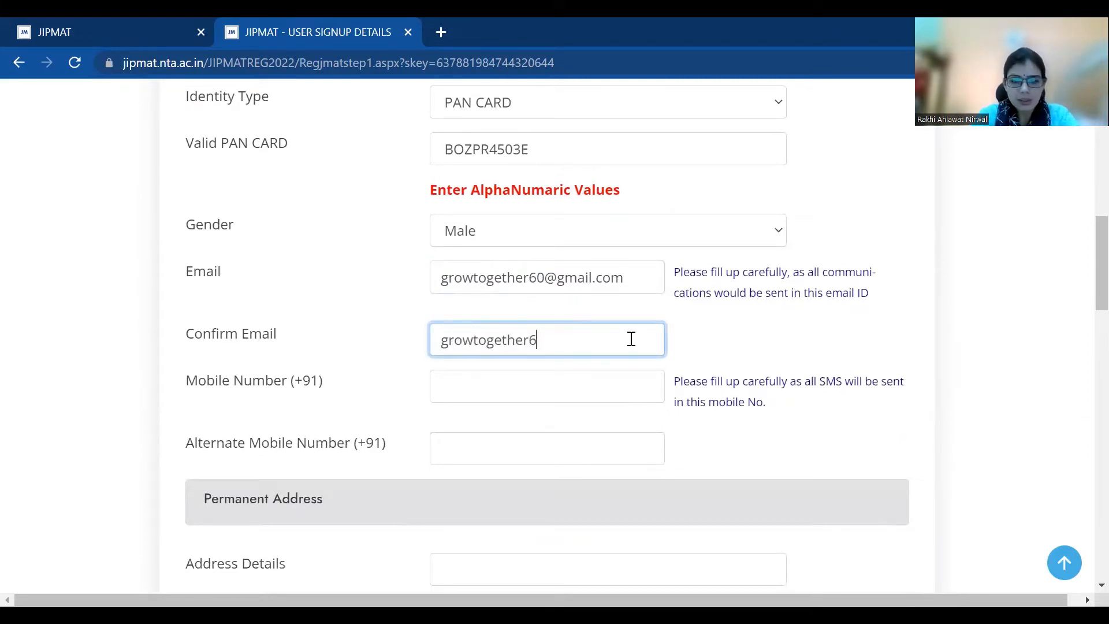
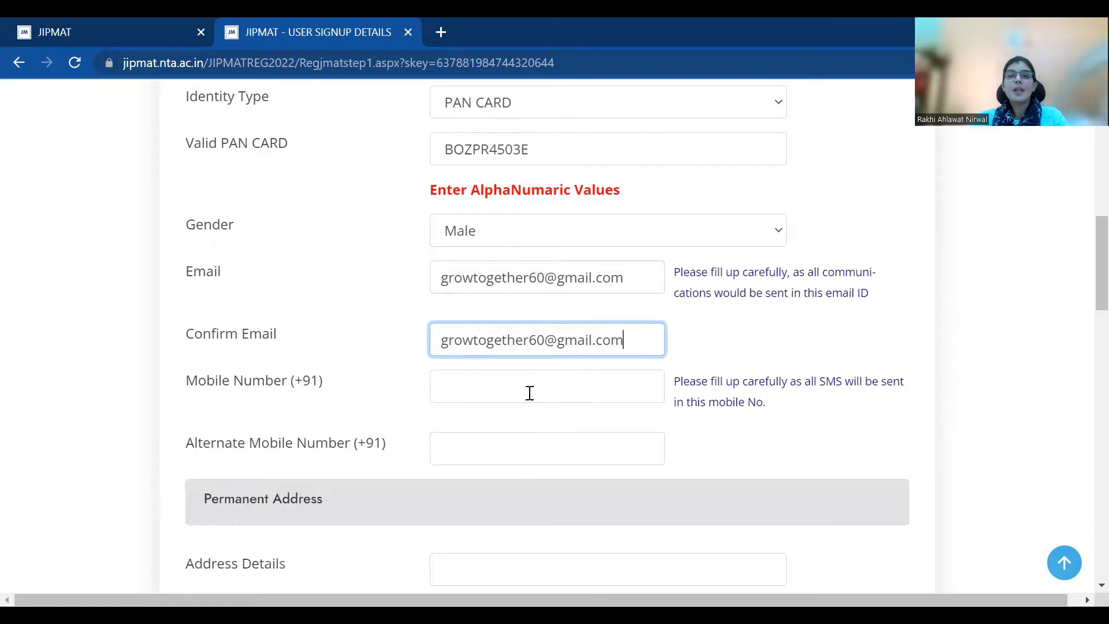
Enter the candidate's mobile number, correcting a mistyped start
click(530, 393)
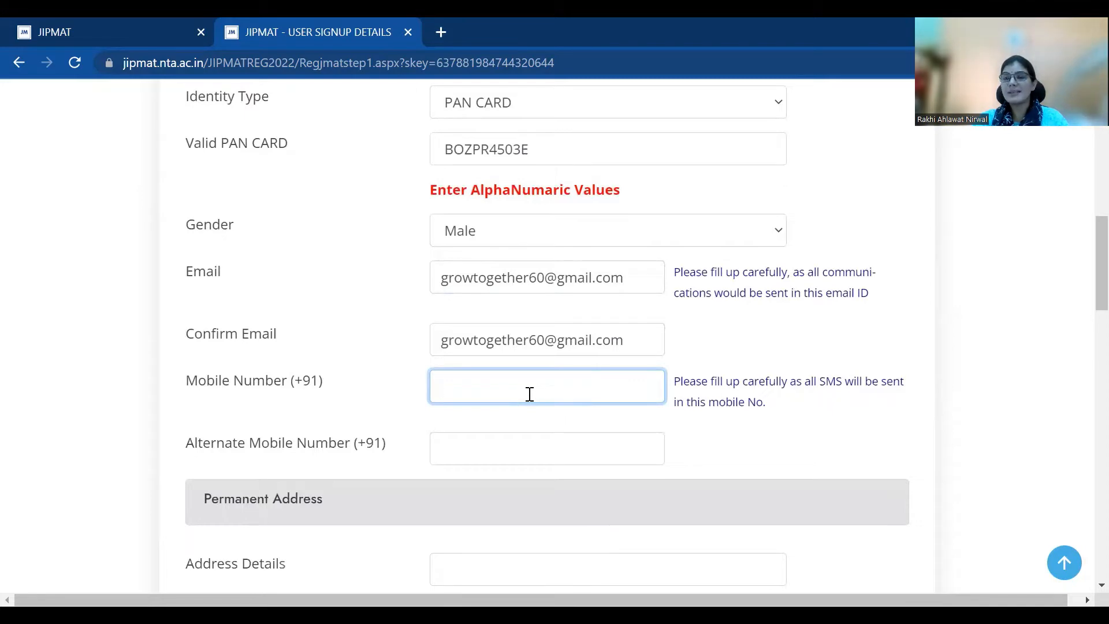
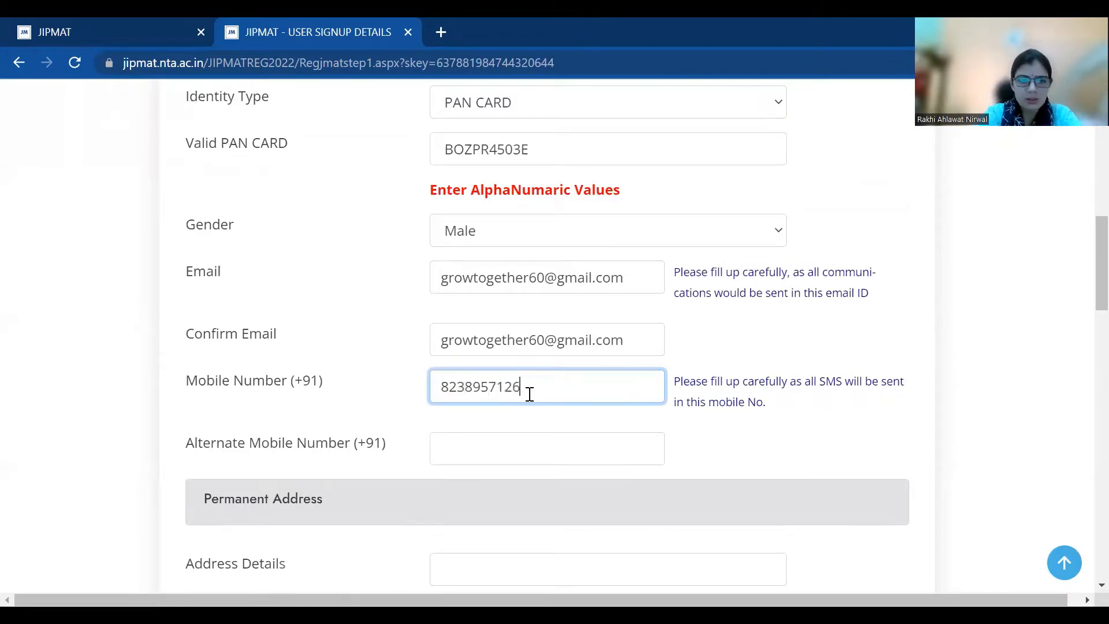
click(483, 460)
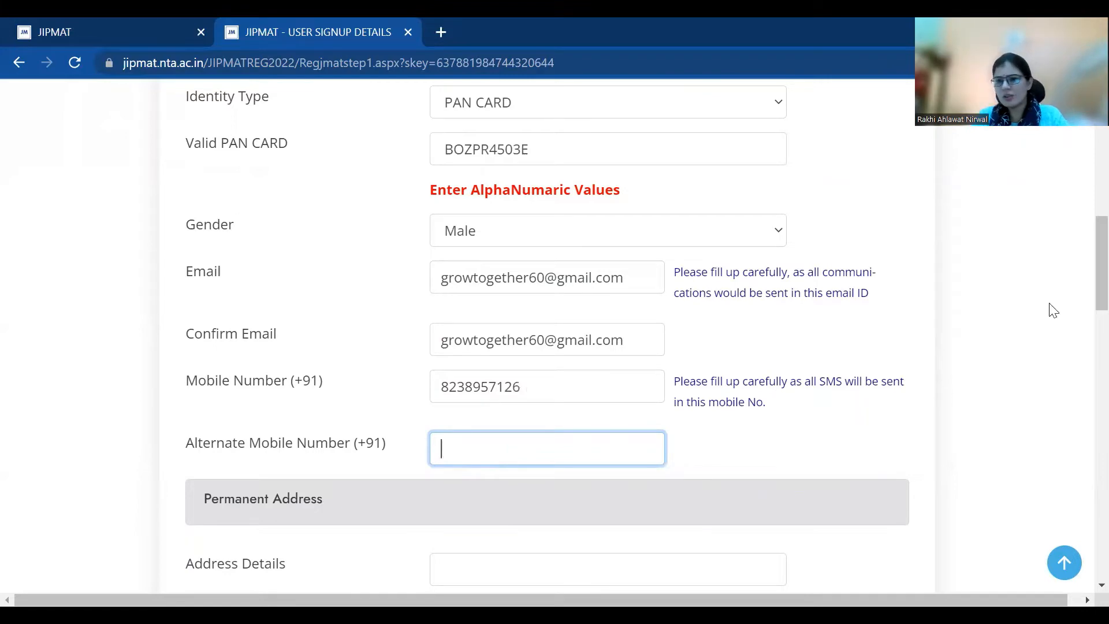
Fill in the permanent address, locality and city fields
scroll(1085, 334, down, 3)
scroll(1085, 334, down, 2)
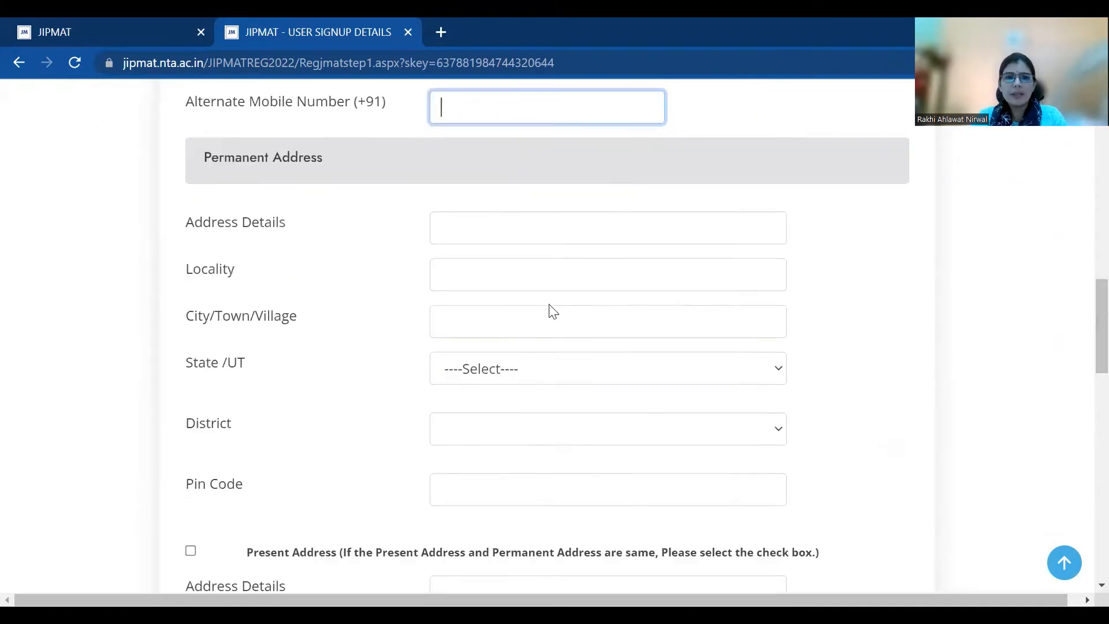
click(542, 237)
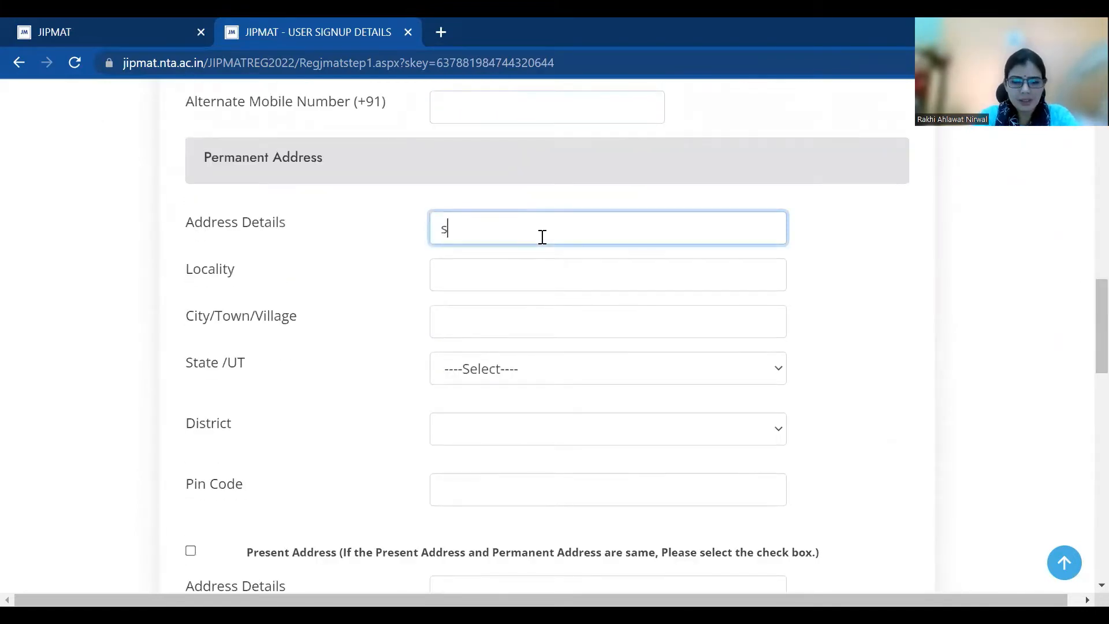
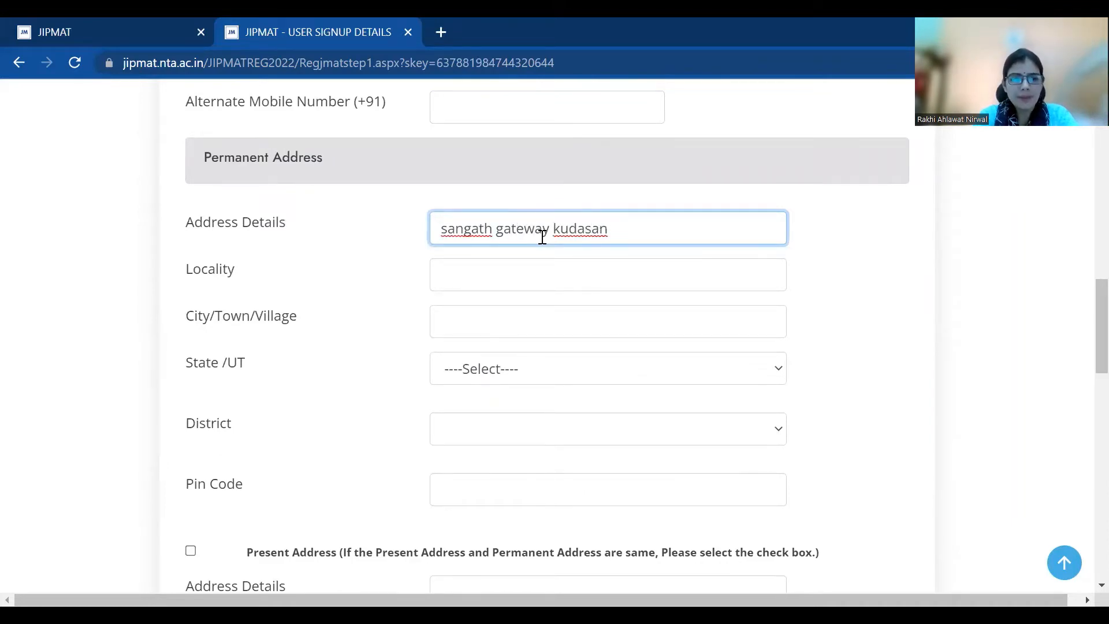
key(Tab)
text(KUDASAN)
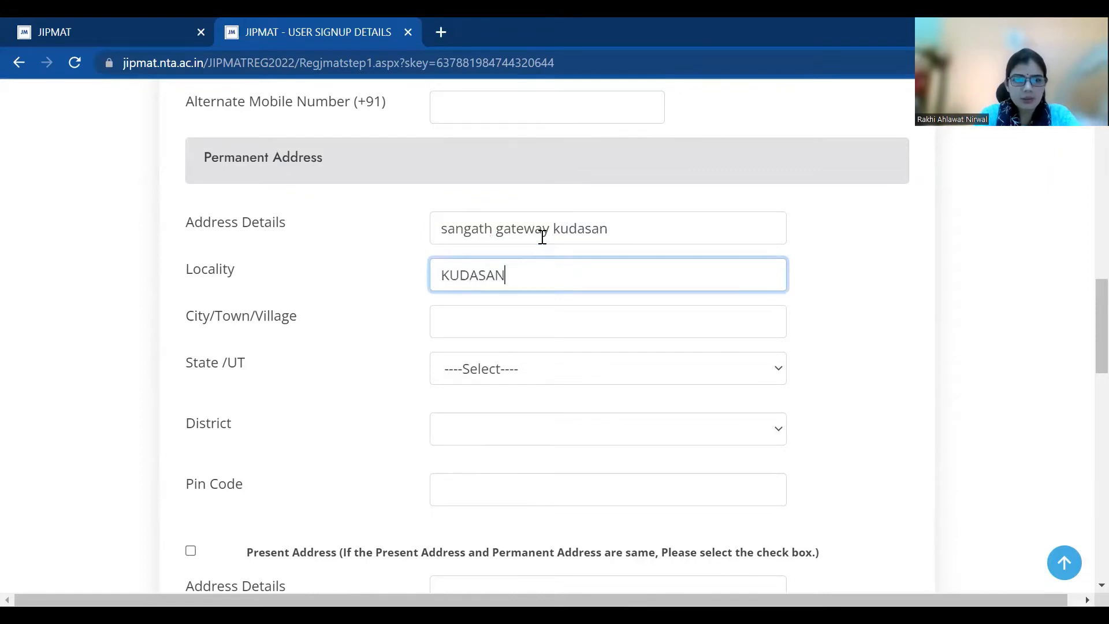
key(Tab)
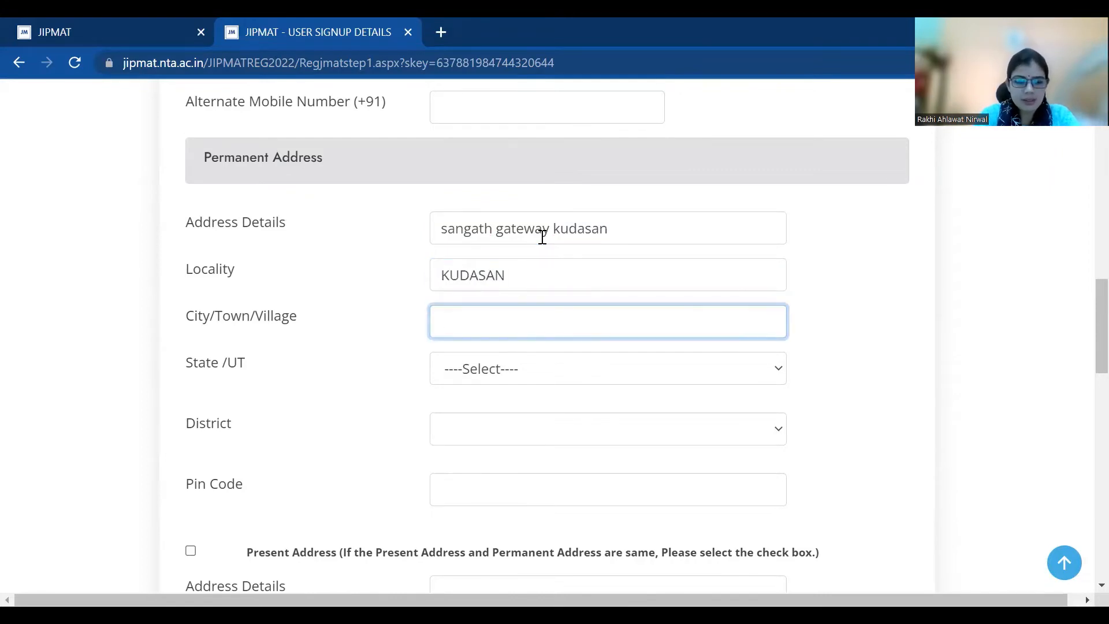
text(GANDHINA)
key(BackSpace)
key(BackSpace)
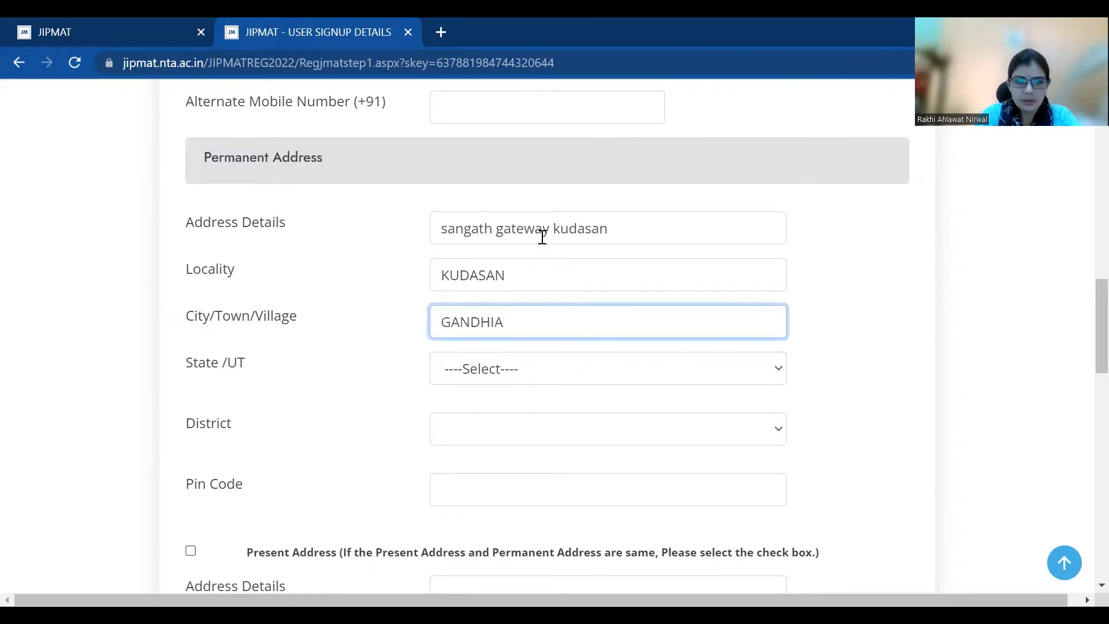
text(NAGAR)
Select the state and district, enter the pin code, and mark present address same as permanent
key(Tab)
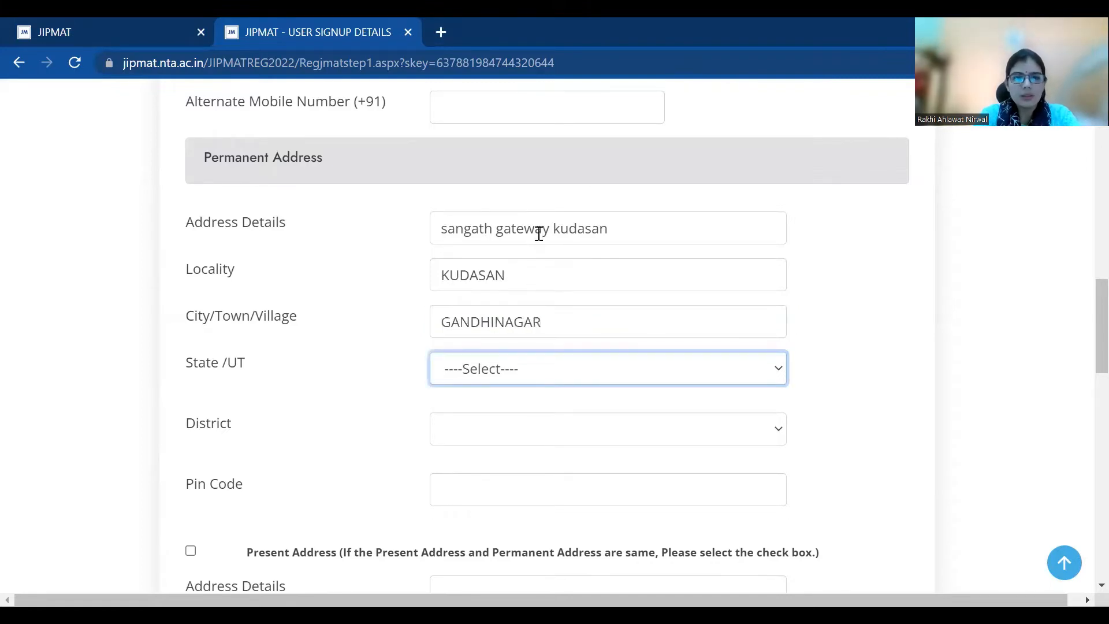
text(gu)
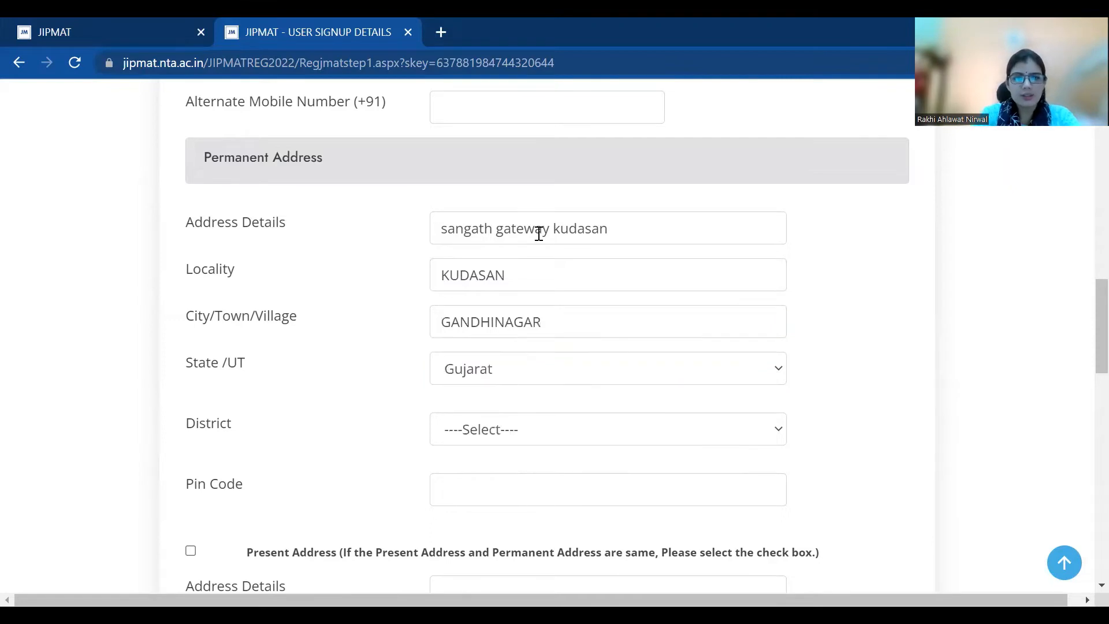
click(547, 433)
text(gar)
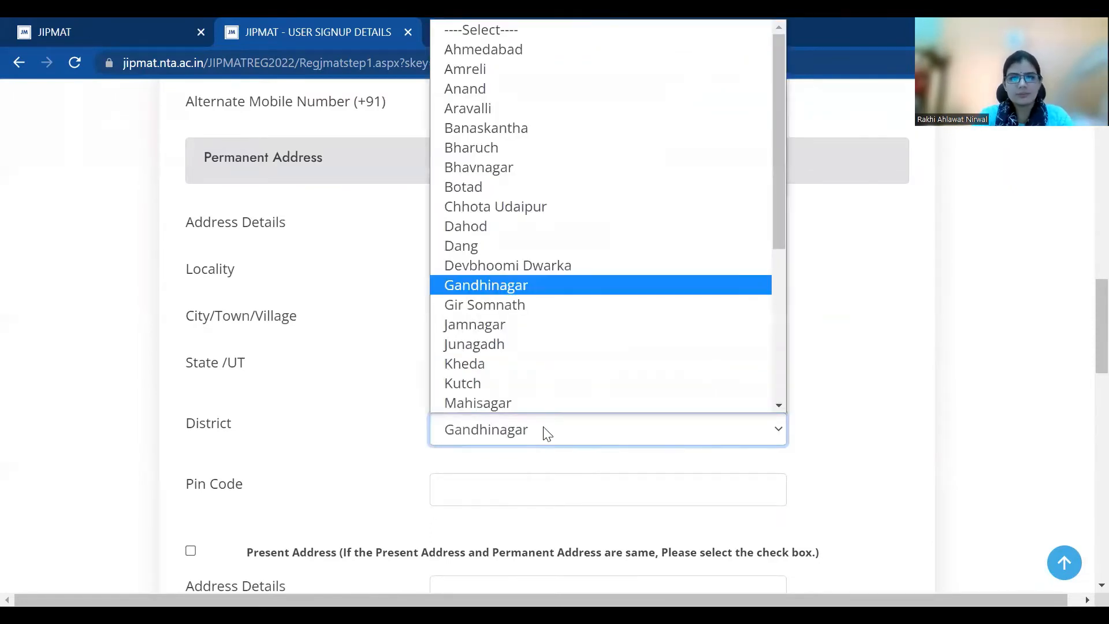
click(480, 490)
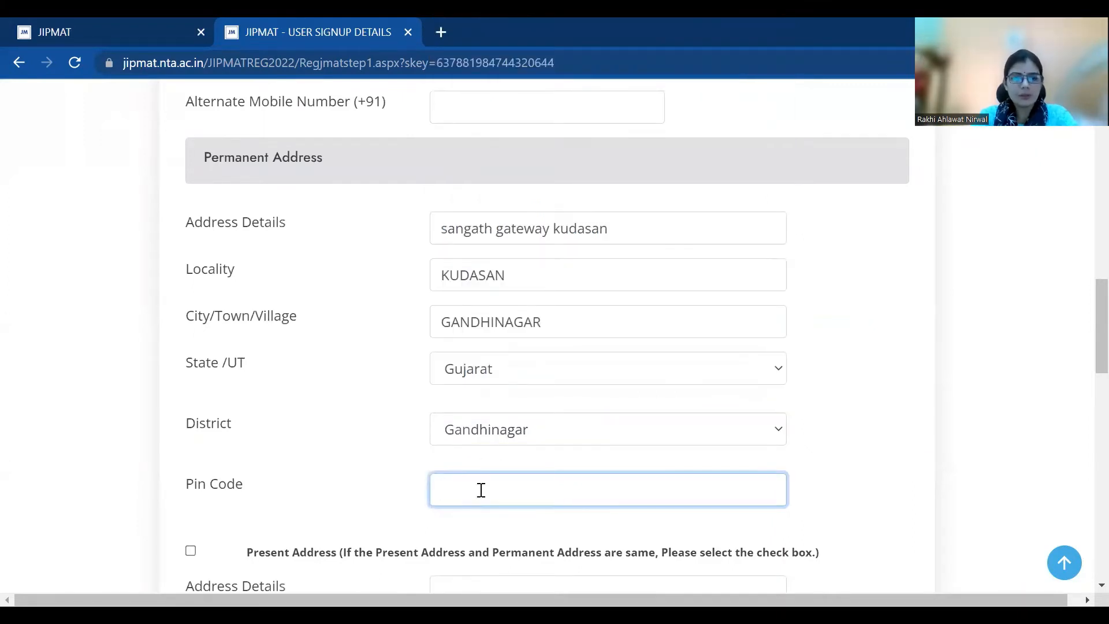
text(382421)
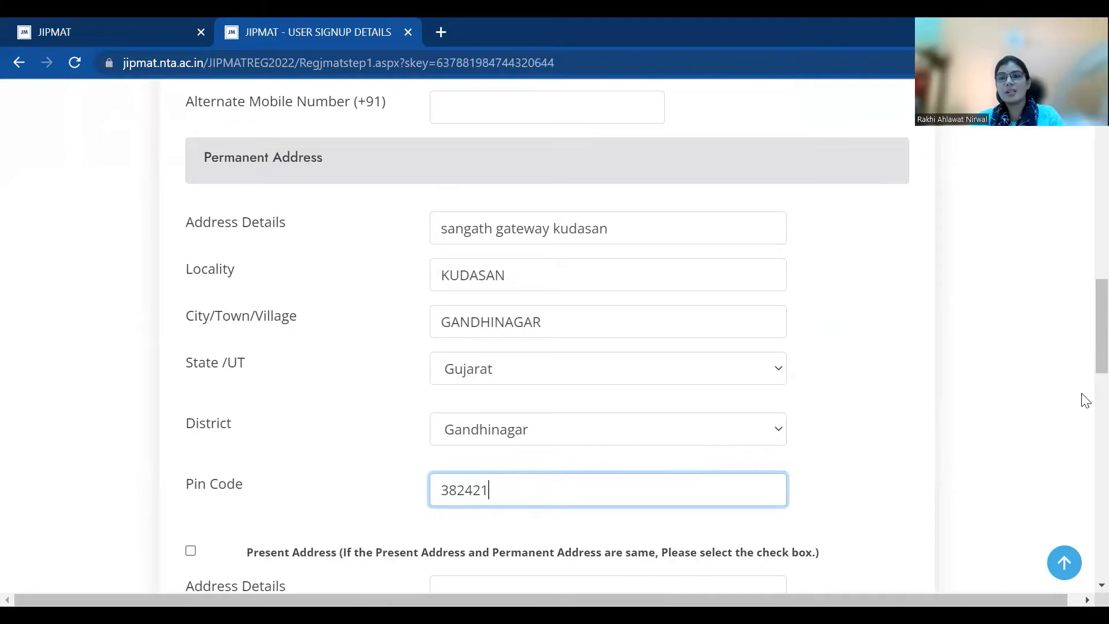
drag(1084, 370, 1082, 398)
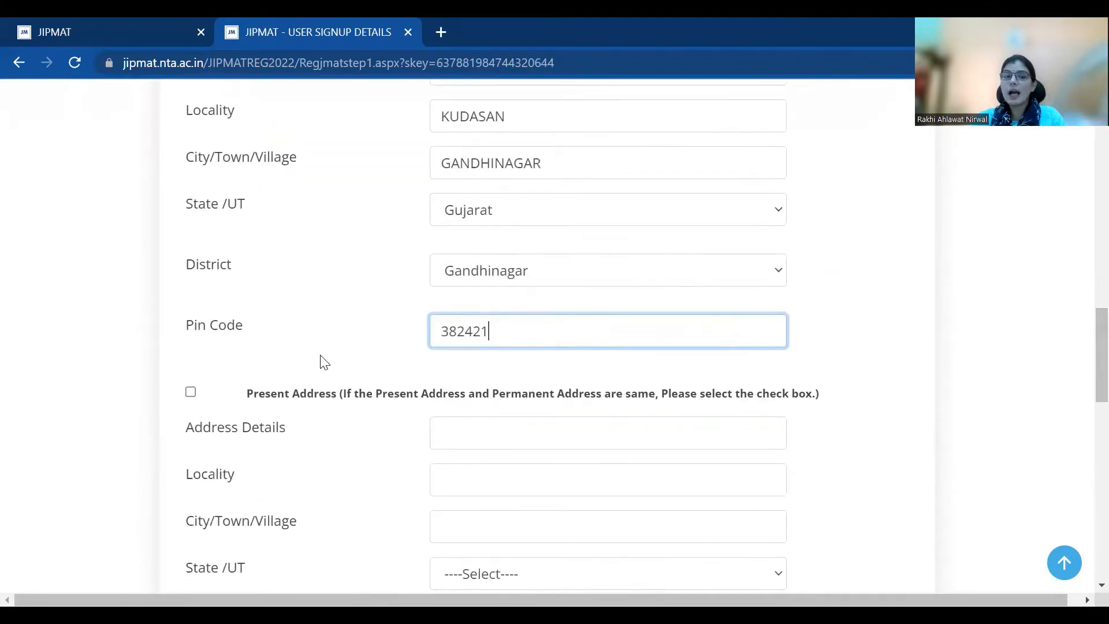
click(191, 393)
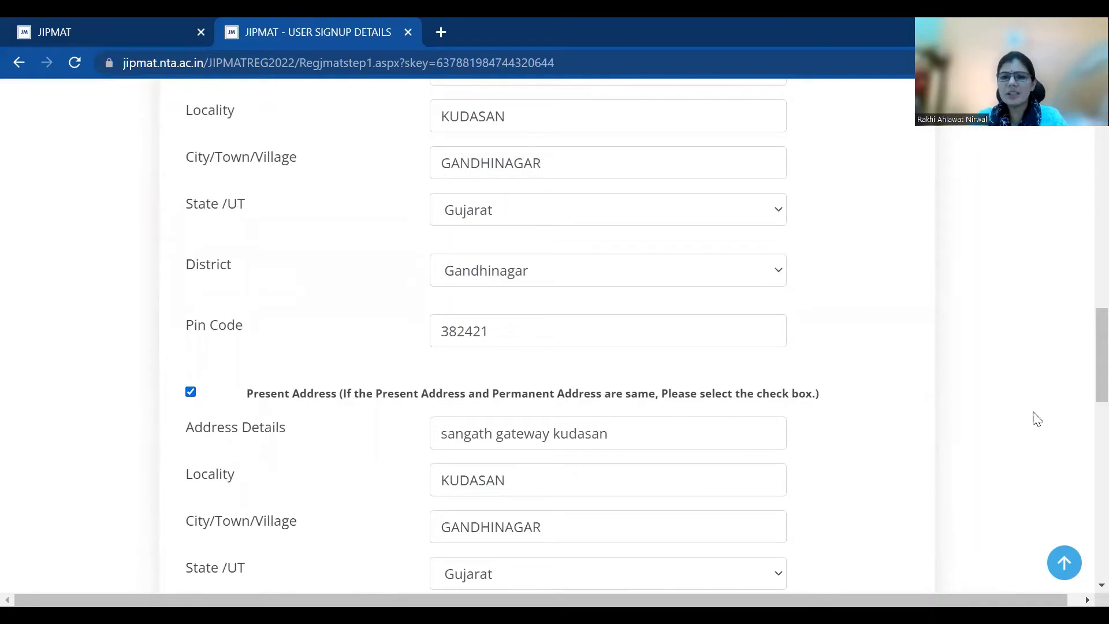
drag(1082, 371, 1082, 460)
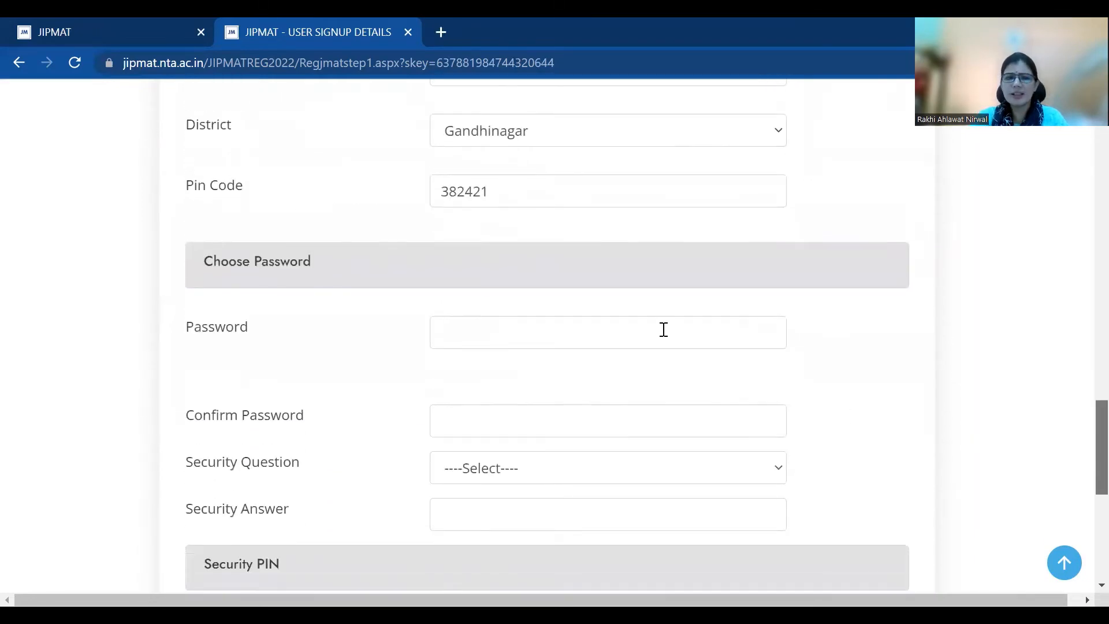
Enter the password twice, pick the rarely-visited-website security question and type its answer
scroll(664, 330, down, 1)
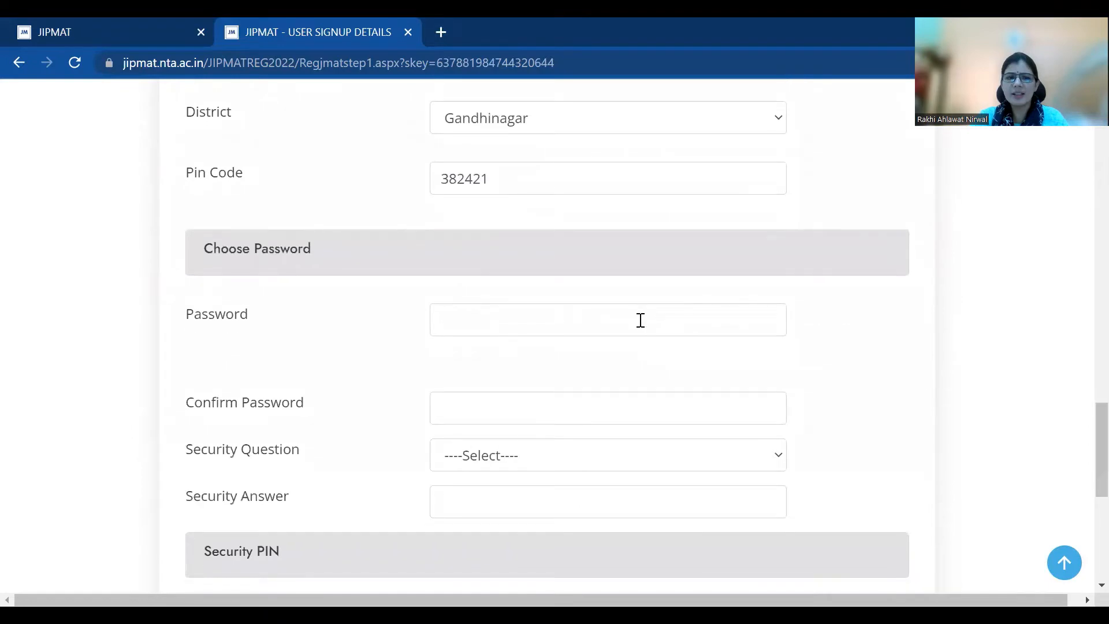
click(641, 320)
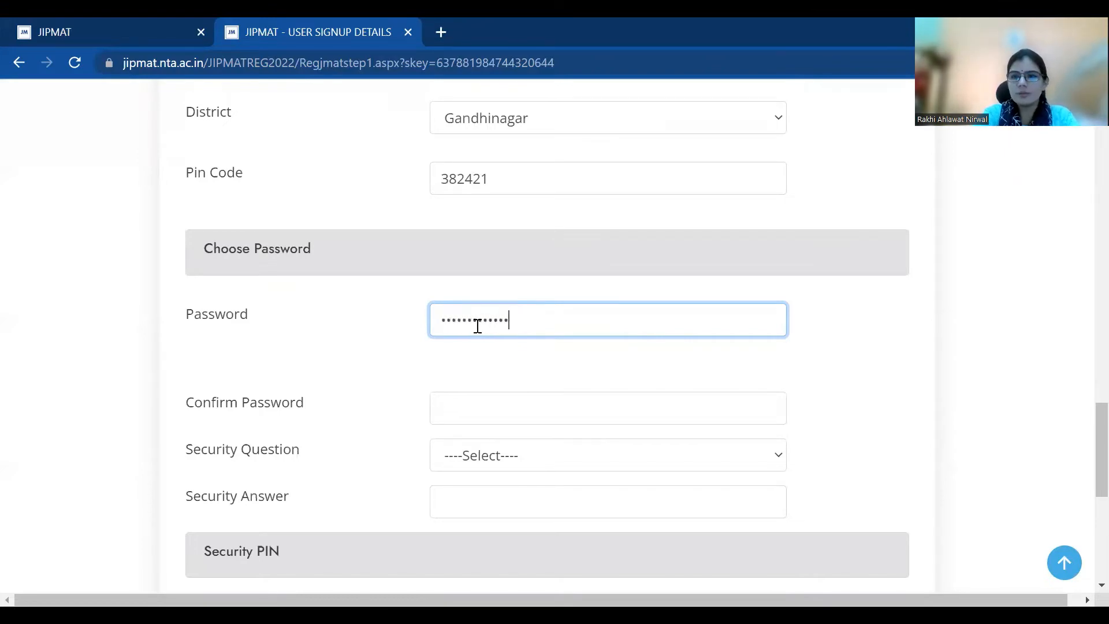
key(Tab)
text(*******)
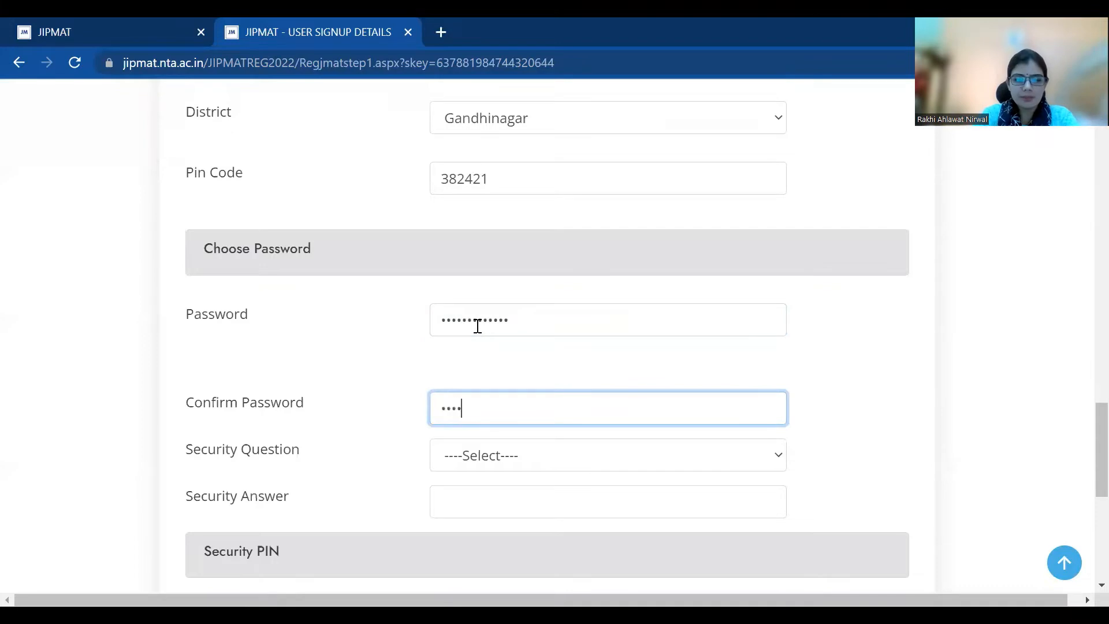
text(******)
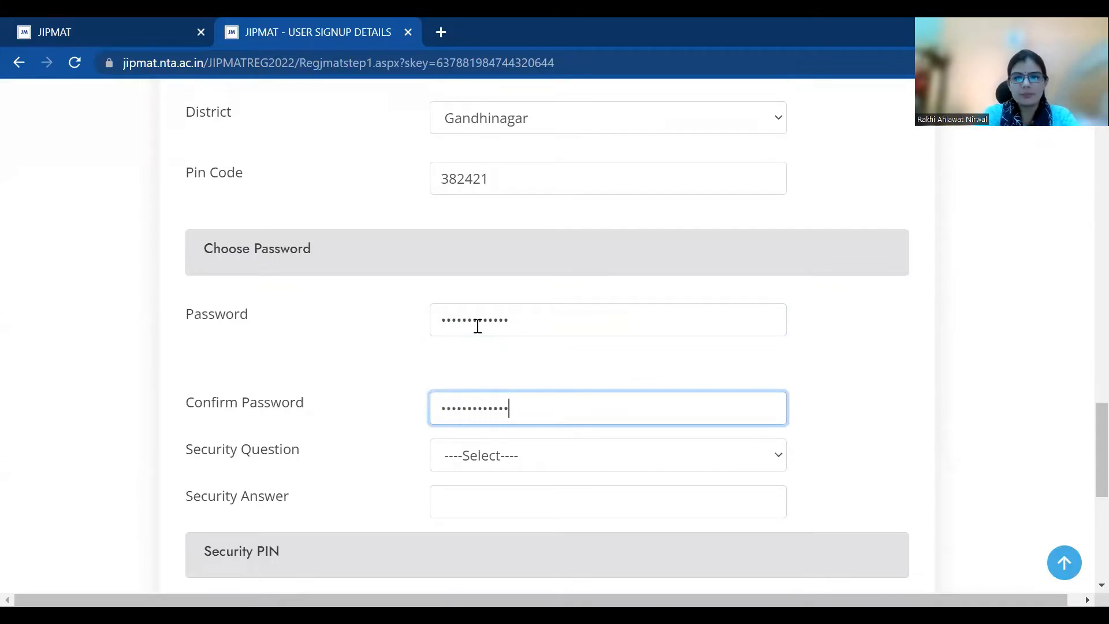
click(574, 466)
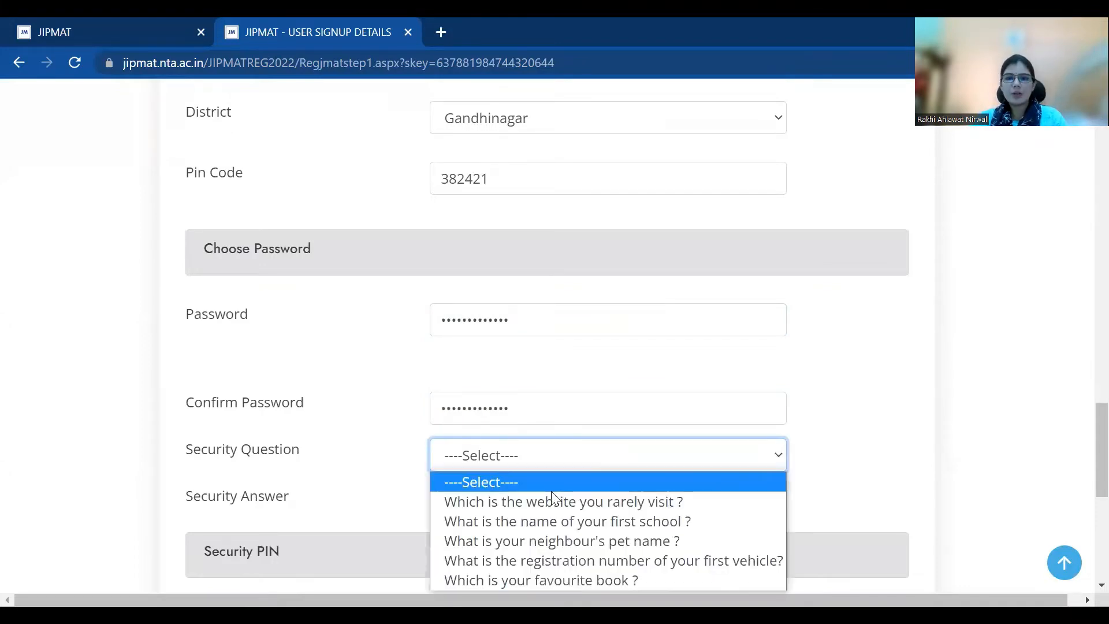
click(551, 499)
click(543, 497)
text(**)
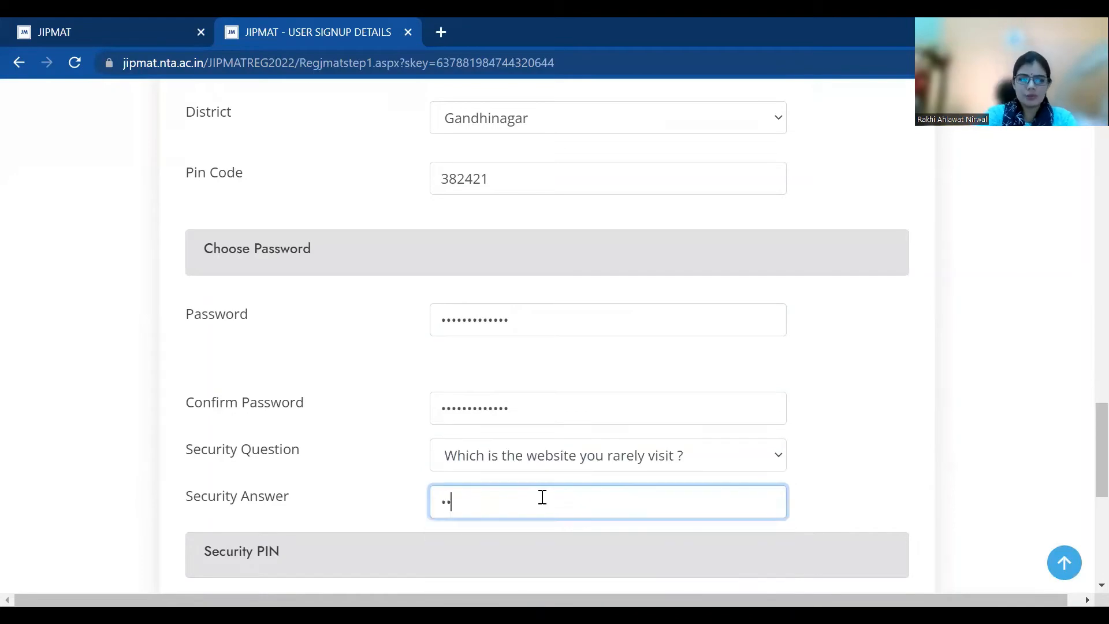
text(***)
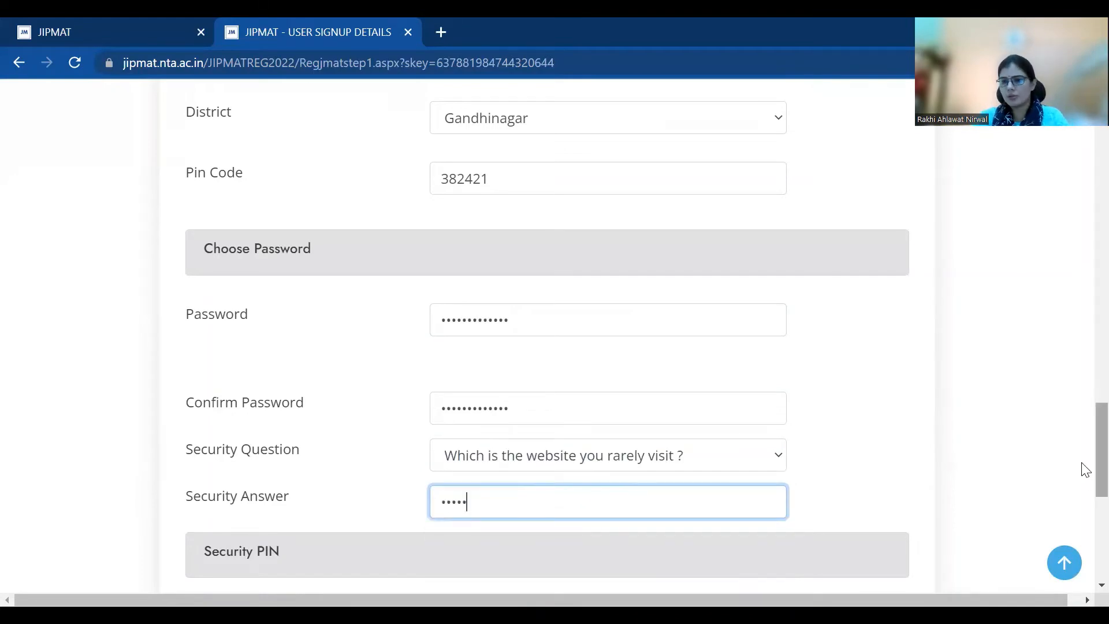
scroll(1085, 500, down, 5)
click(532, 330)
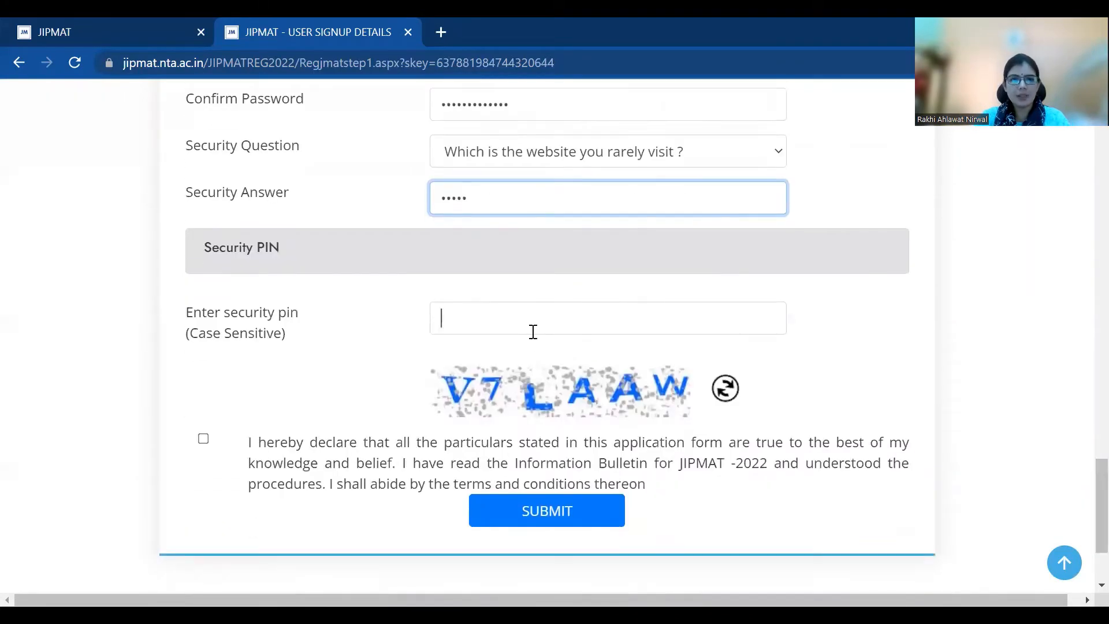
Refresh the security pin image and scroll back to the password fields
text(V)
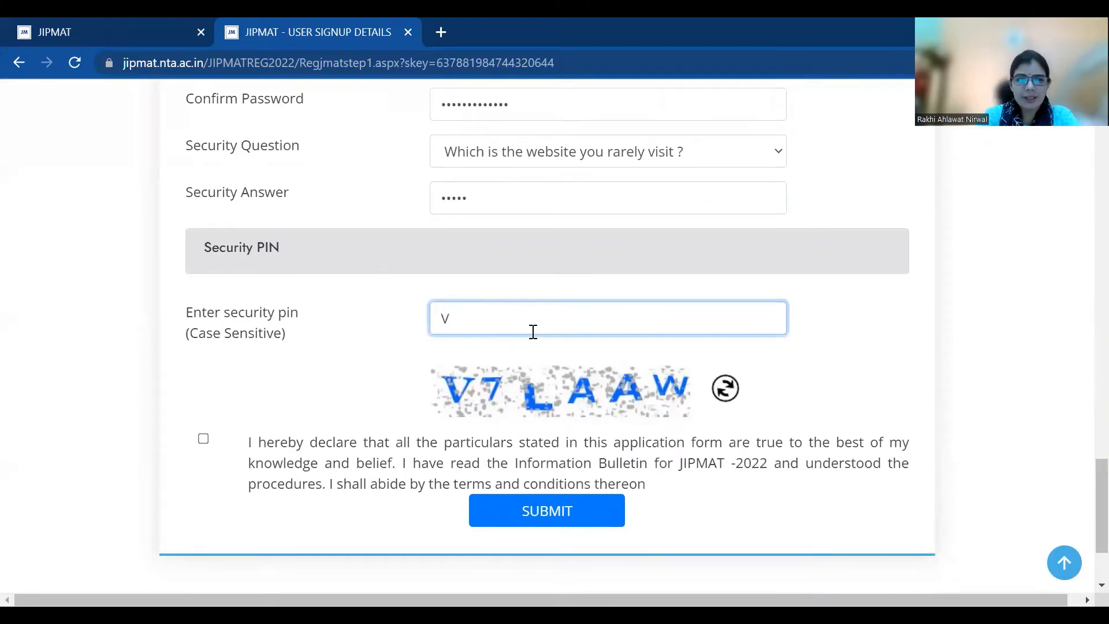
click(725, 388)
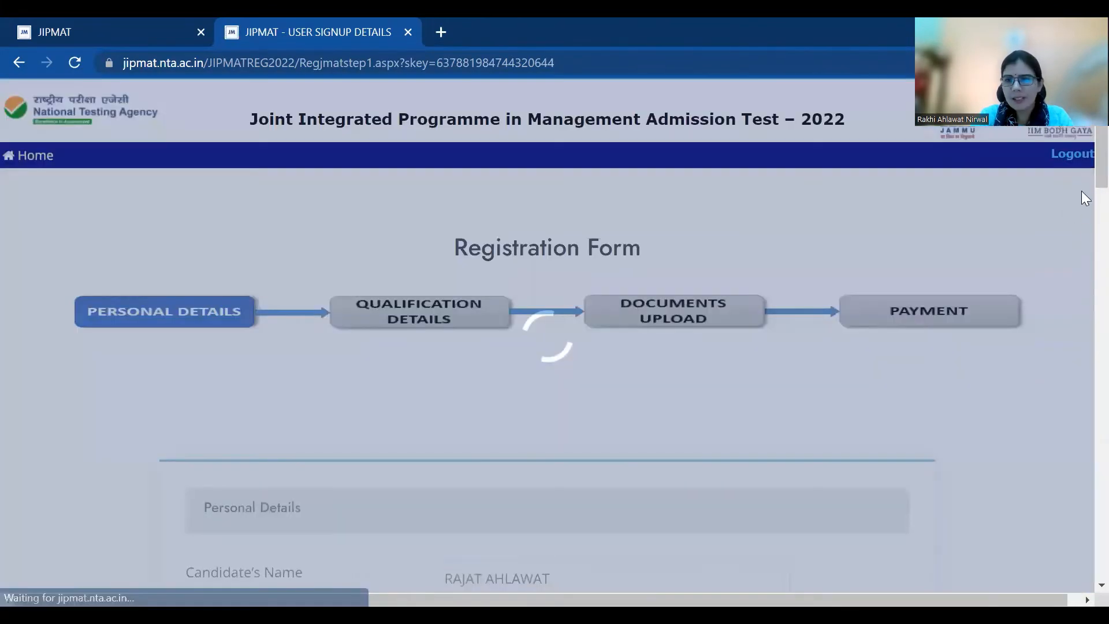
drag(1082, 192, 1082, 350)
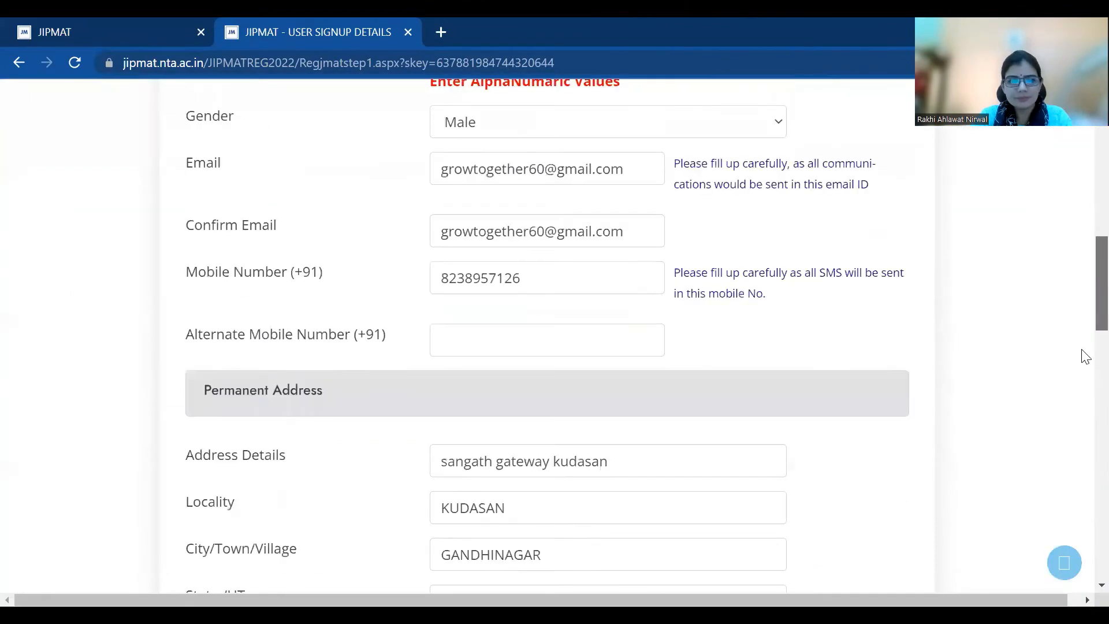
scroll(1086, 356, down, 10)
scroll(1084, 404, up, 9)
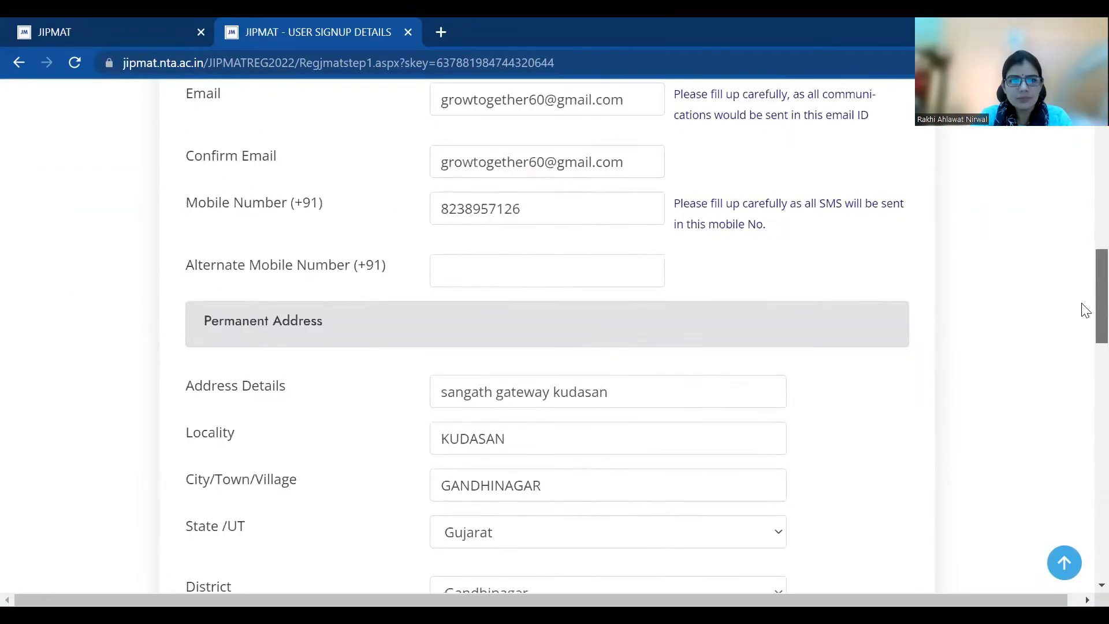
scroll(1083, 267, up, 7)
scroll(1082, 347, down, 16)
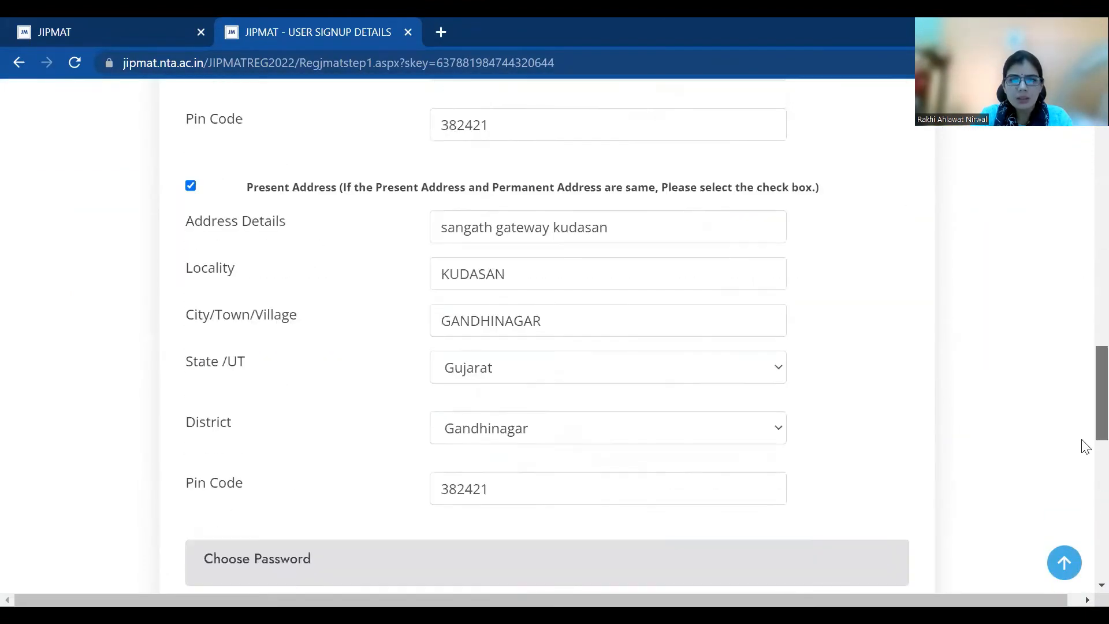
scroll(1084, 462, down, 5)
Re-enter the password, its confirmation and the security answer
click(540, 356)
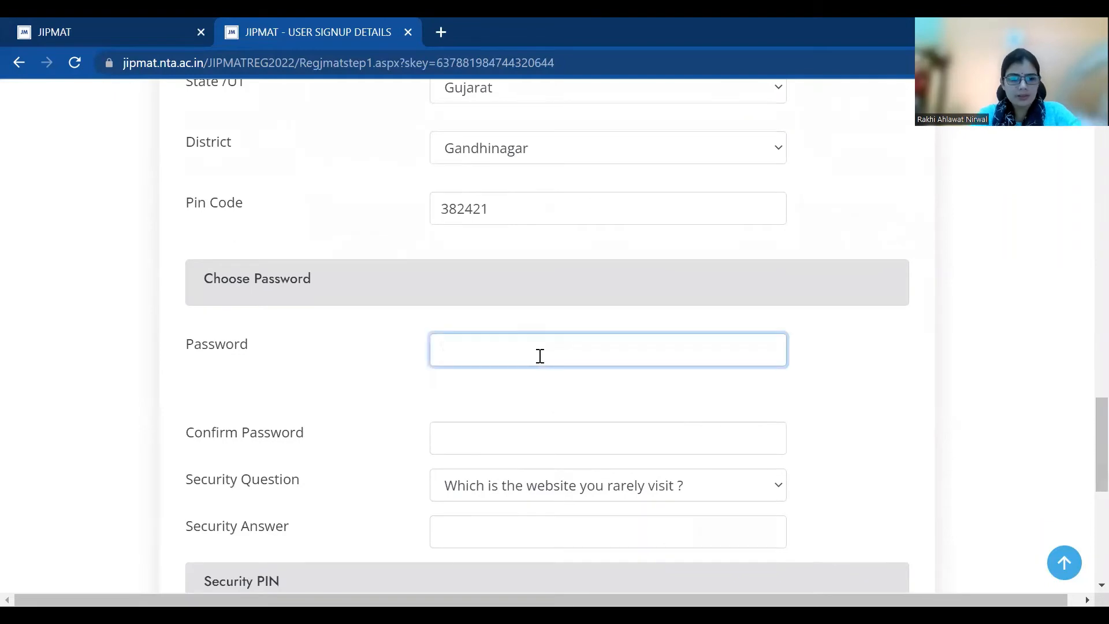
text(••••••••)
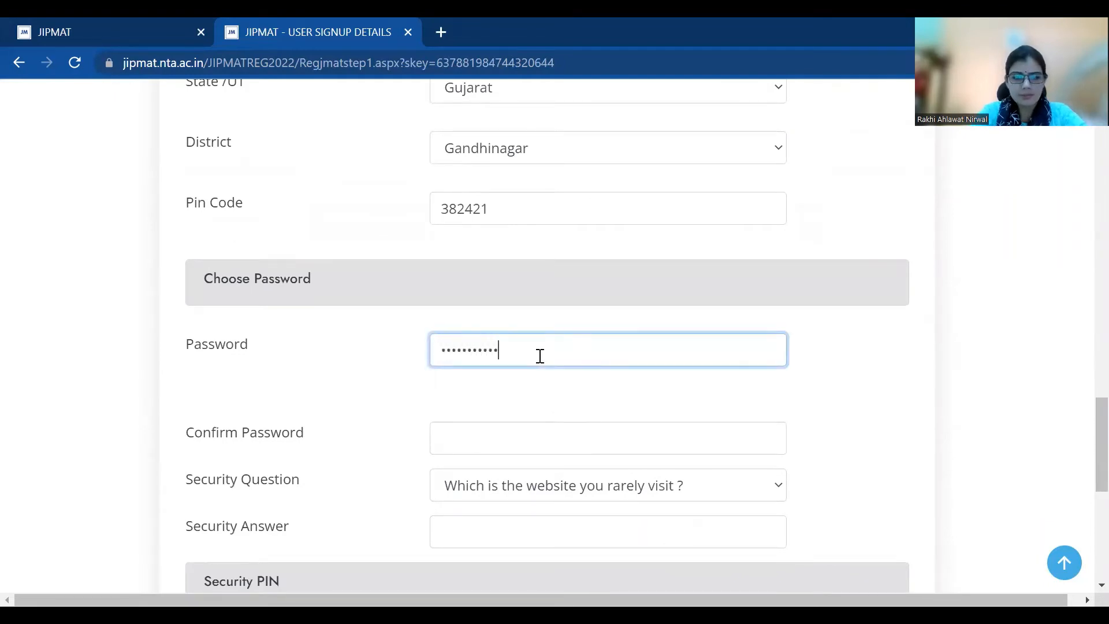
text(••)
key(Tab)
text(••••)
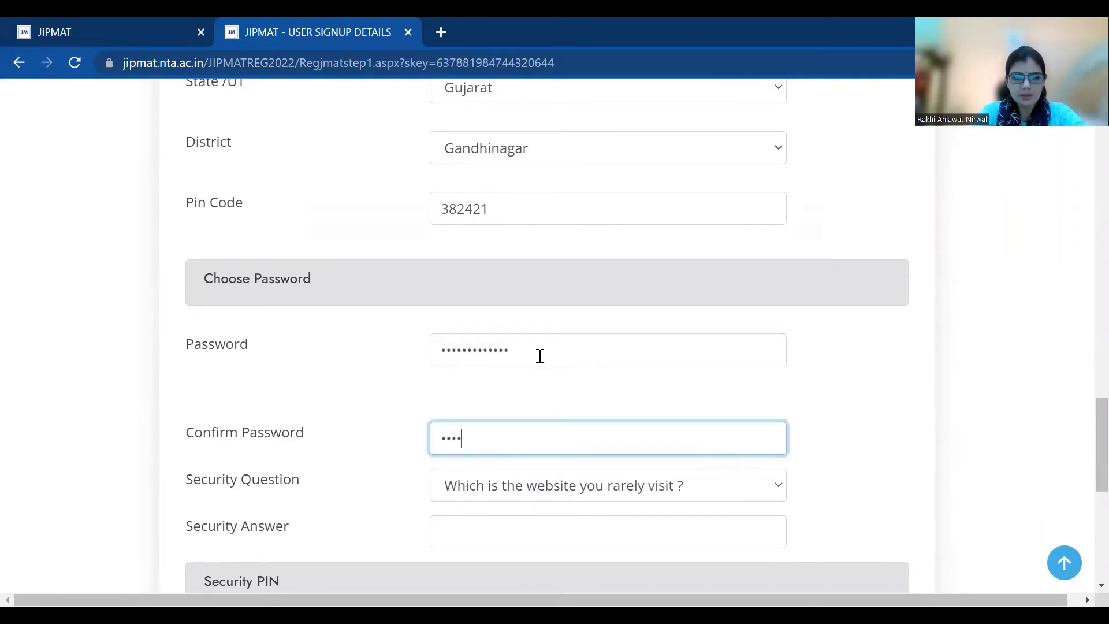
text(•••••)
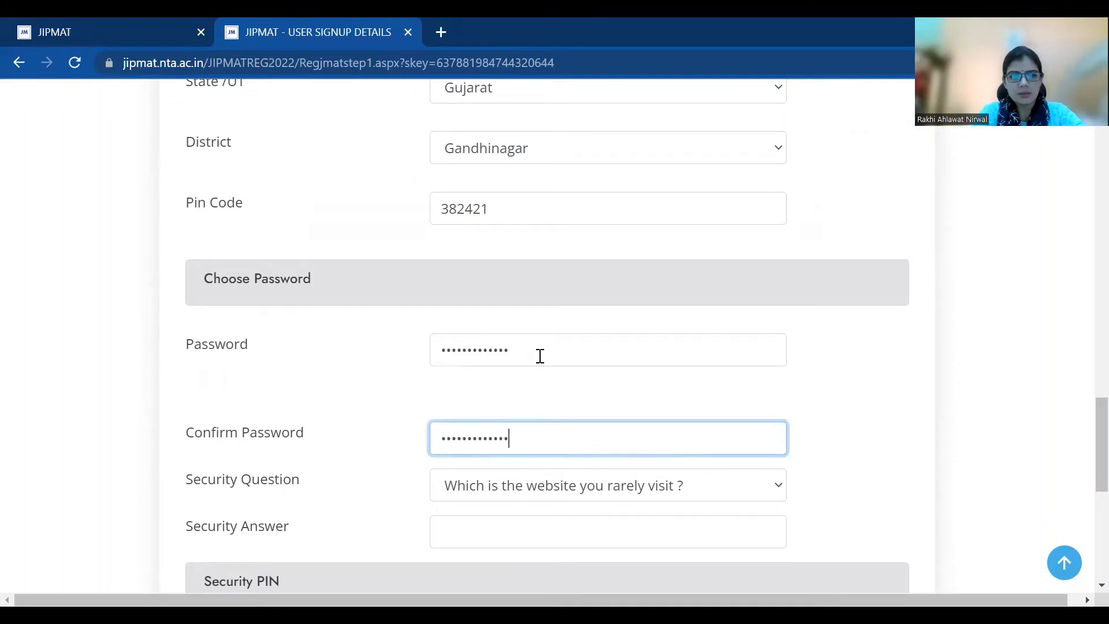
key(Tab)
click(501, 539)
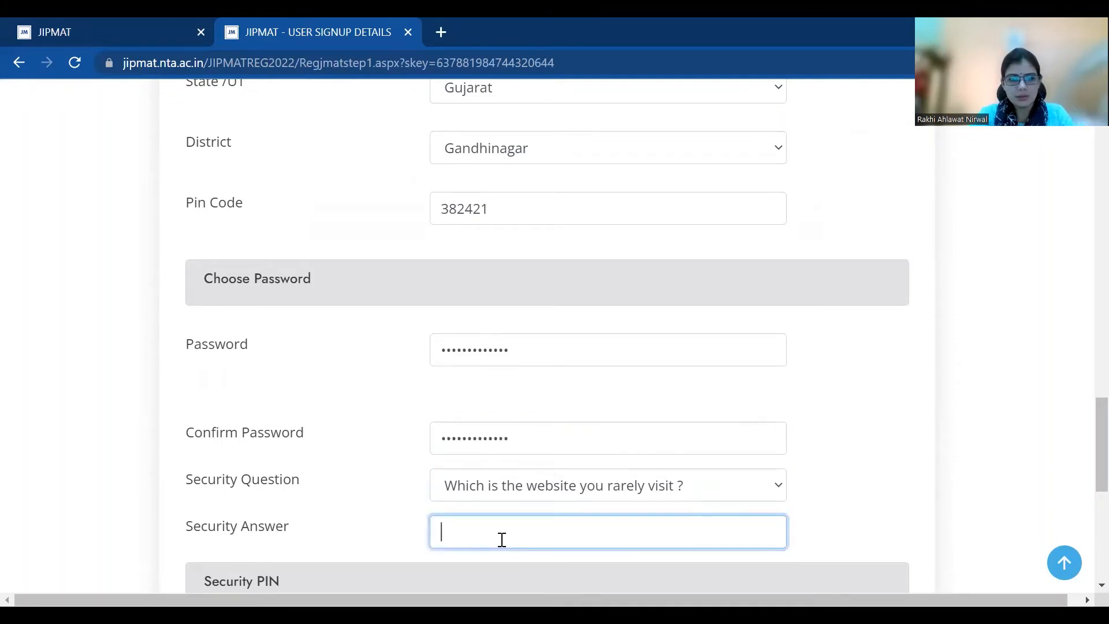
text(•)
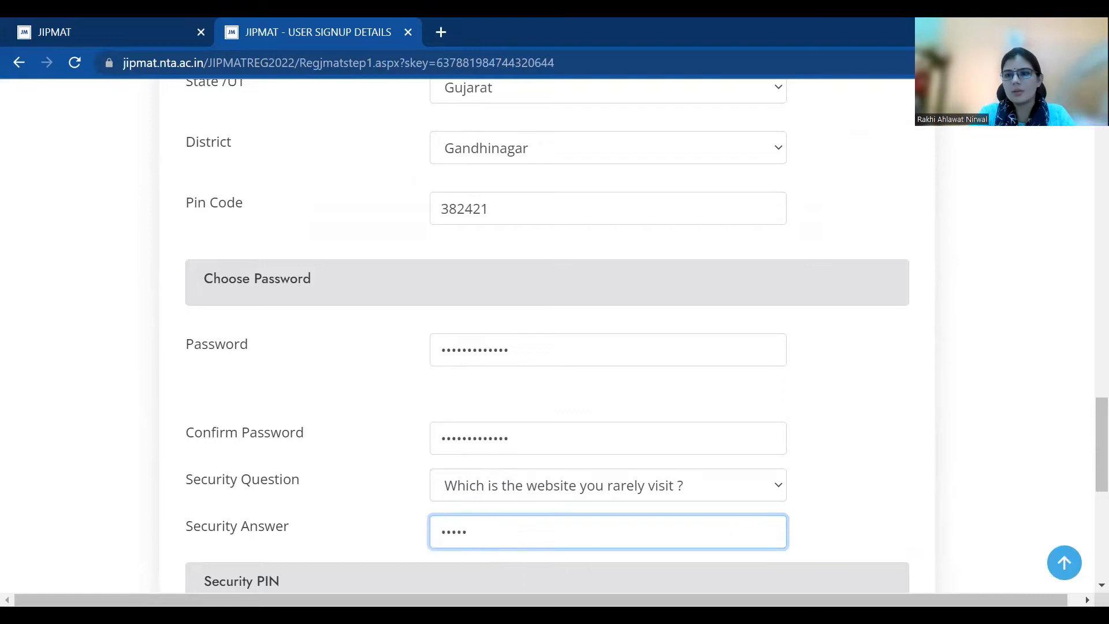
Enter the displayed security pin, tick the declaration of correct particulars and submit
scroll(1082, 492, down, 5)
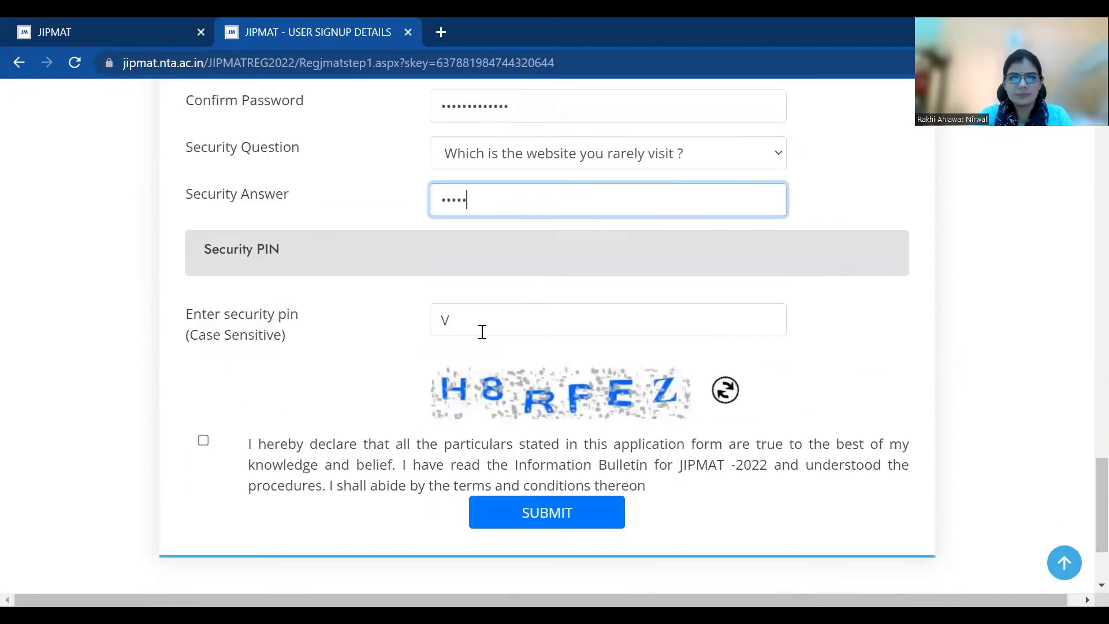
click(482, 332)
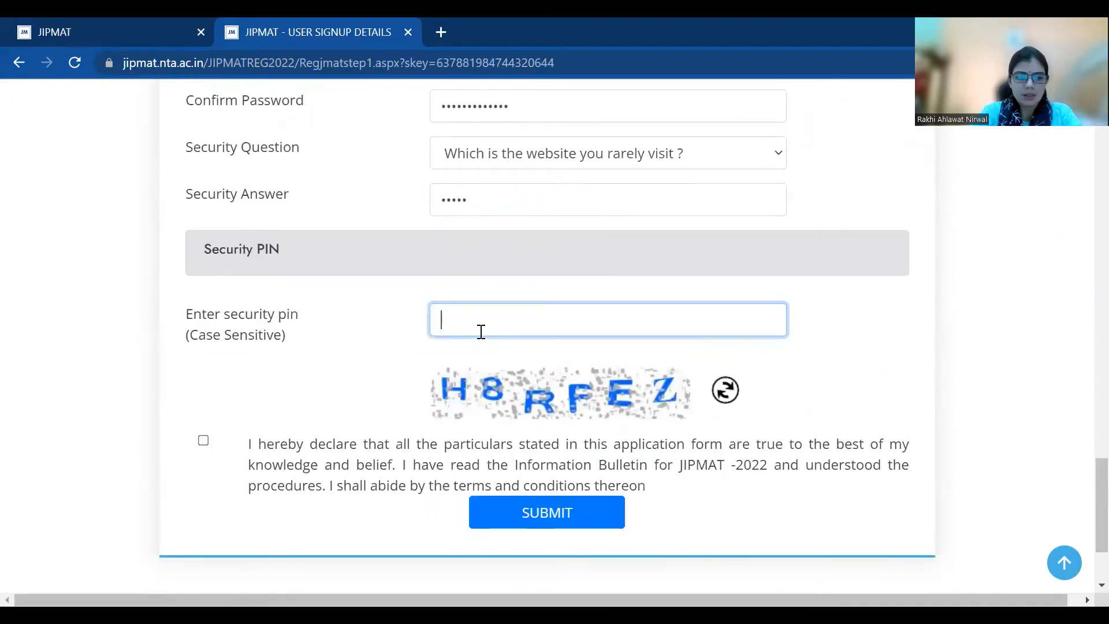
text(H8R)
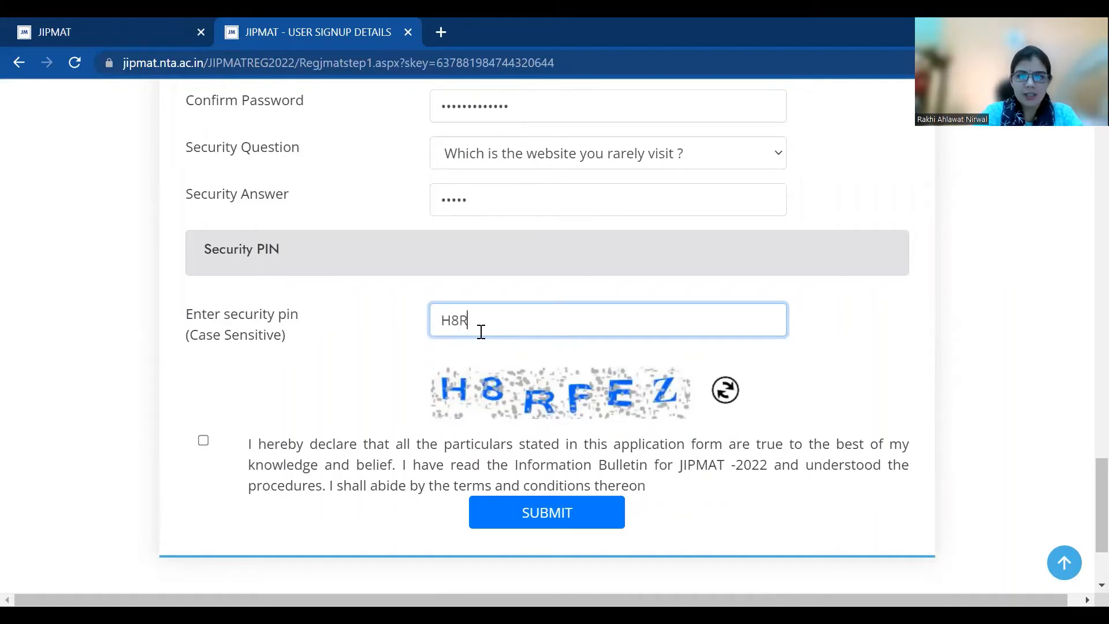
text(FEZ)
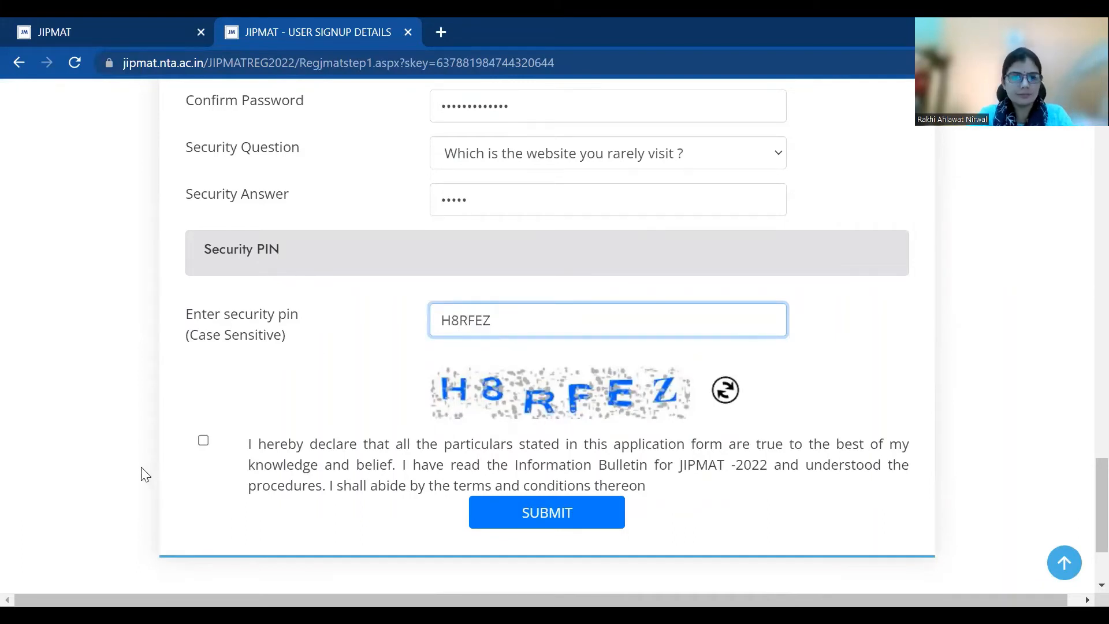
click(204, 441)
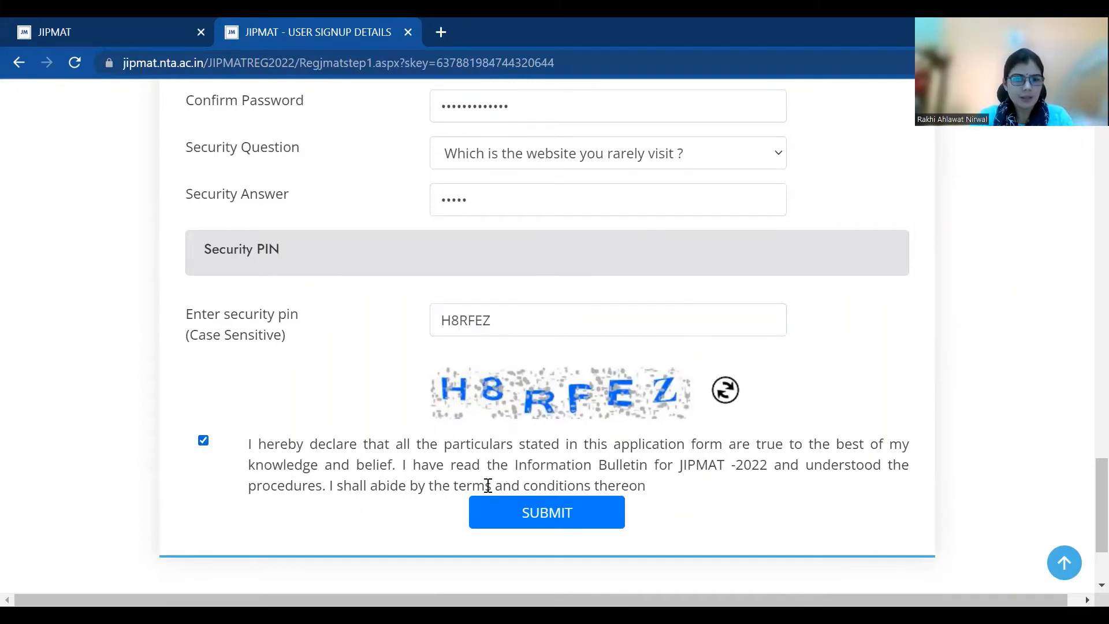
click(517, 513)
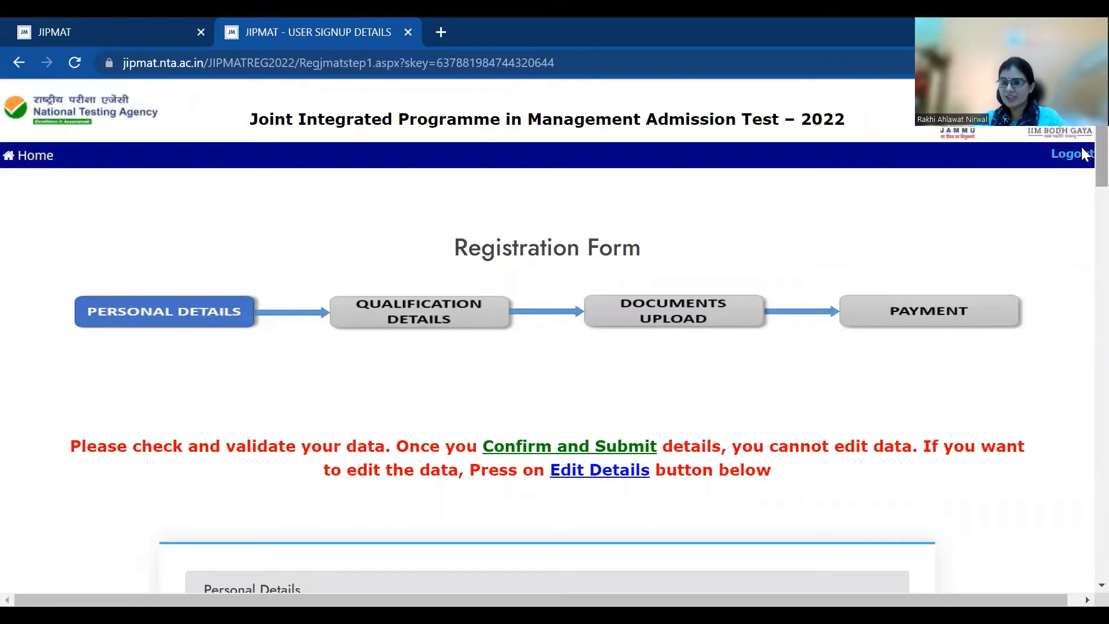
Review the read-only personal, address and security details, then confirm them
scroll(1084, 153, down, 4)
scroll(1082, 210, down, 4)
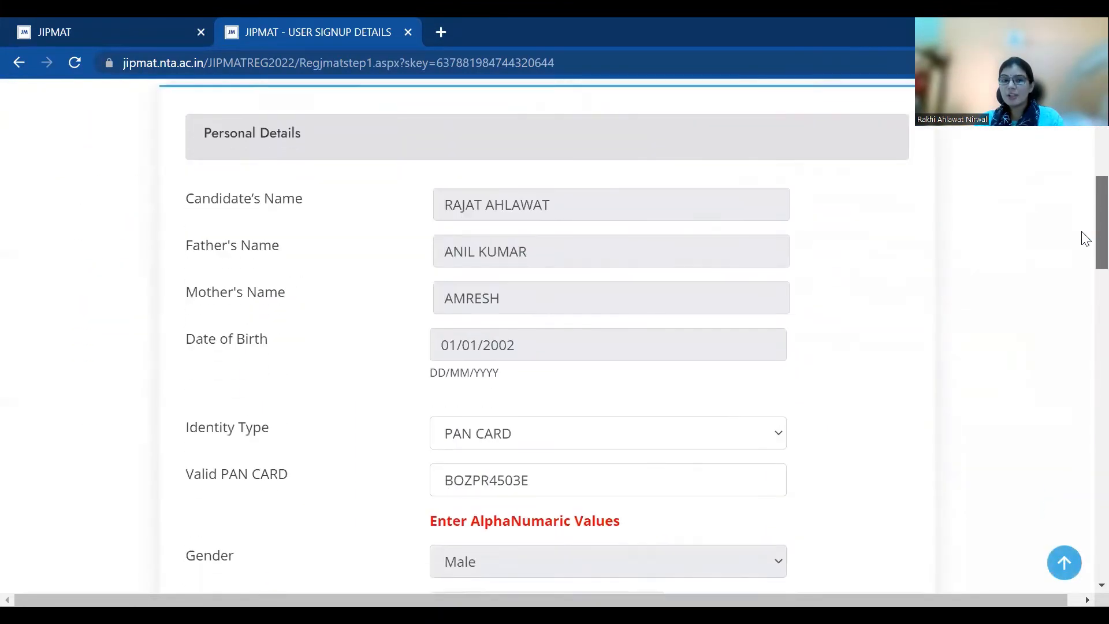
scroll(1083, 254, down, 8)
scroll(1083, 271, up, 5)
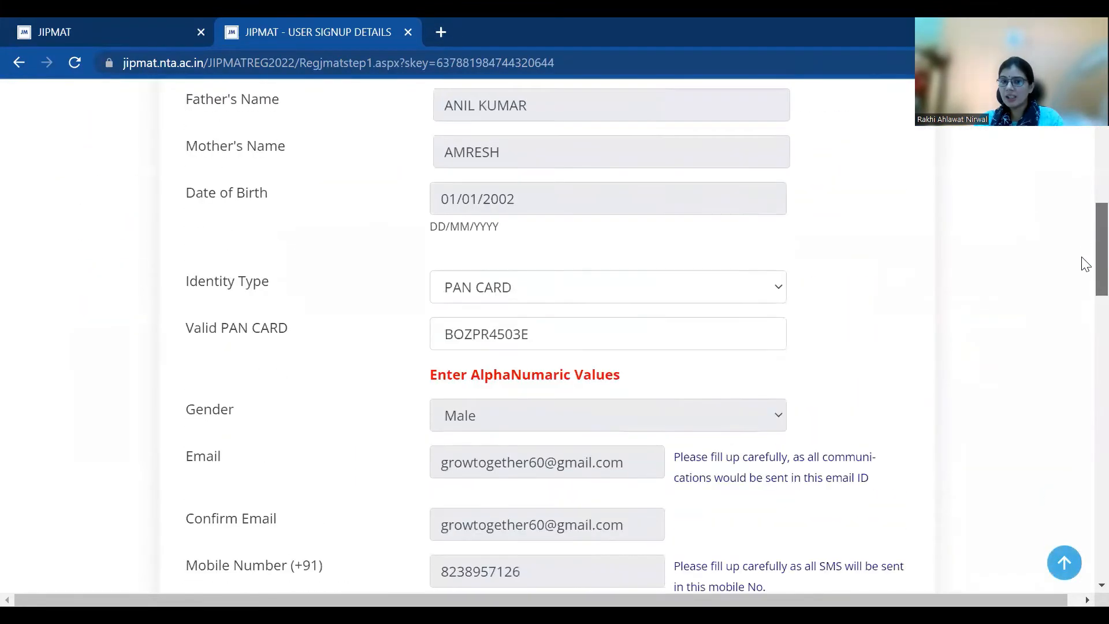
scroll(1079, 314, down, 15)
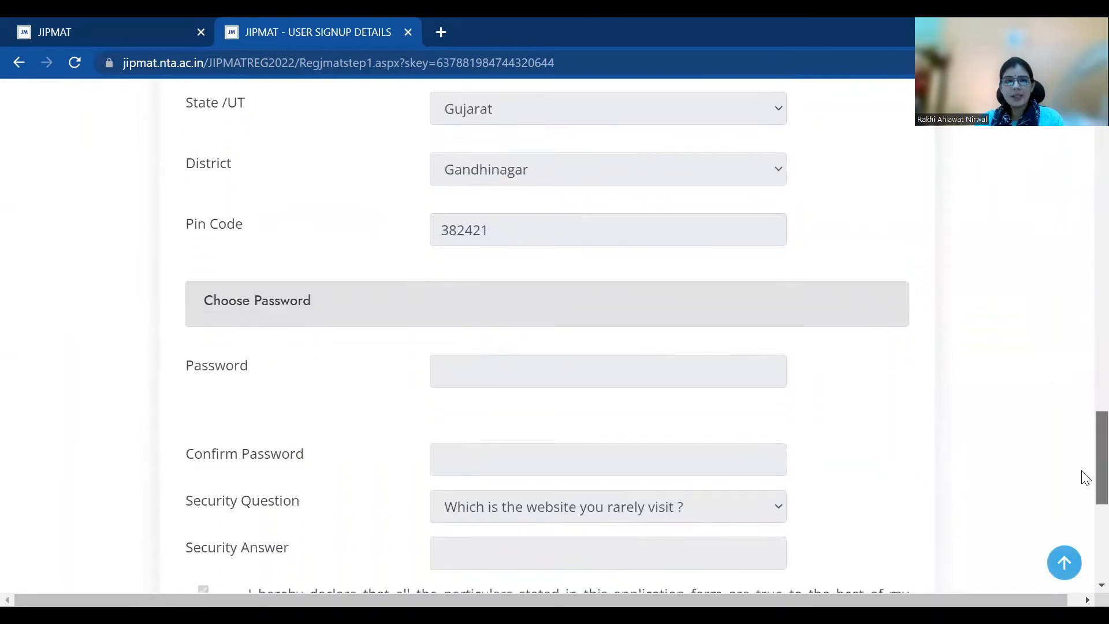
scroll(1084, 477, down, 7)
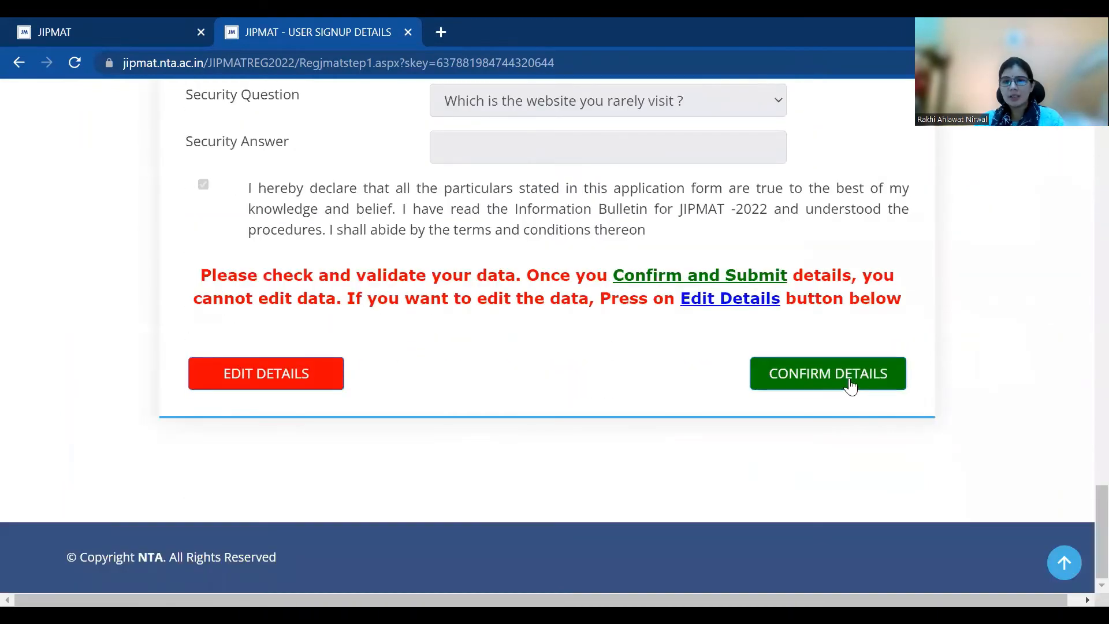
click(847, 379)
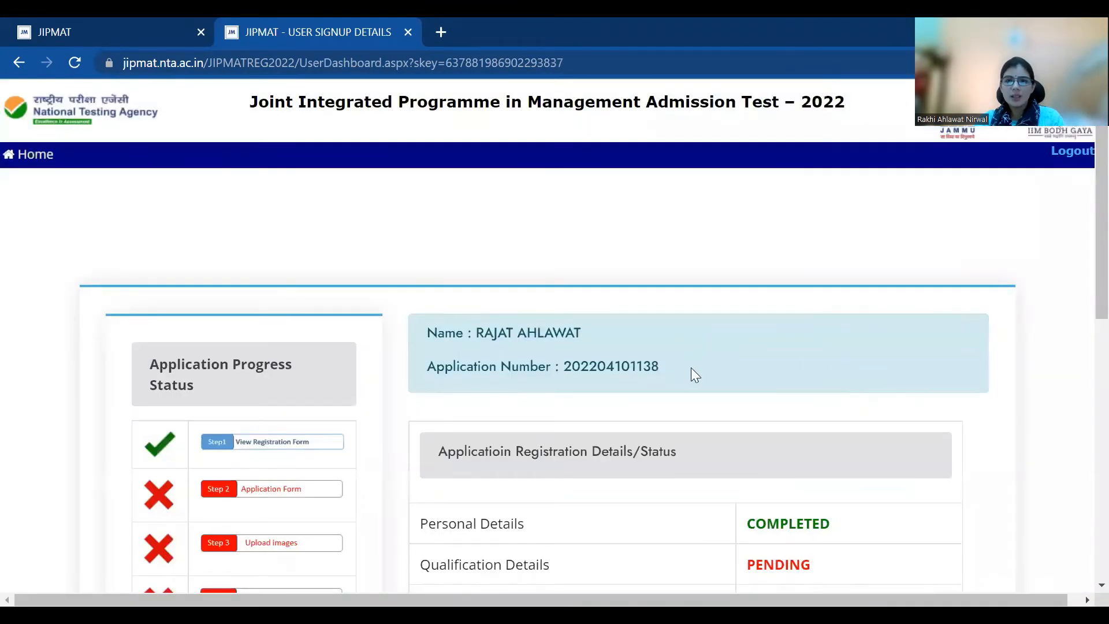
Copy the application number into a new browser tab, then return to the dashboard
drag(663, 375, 567, 390)
key(ctrl+c)
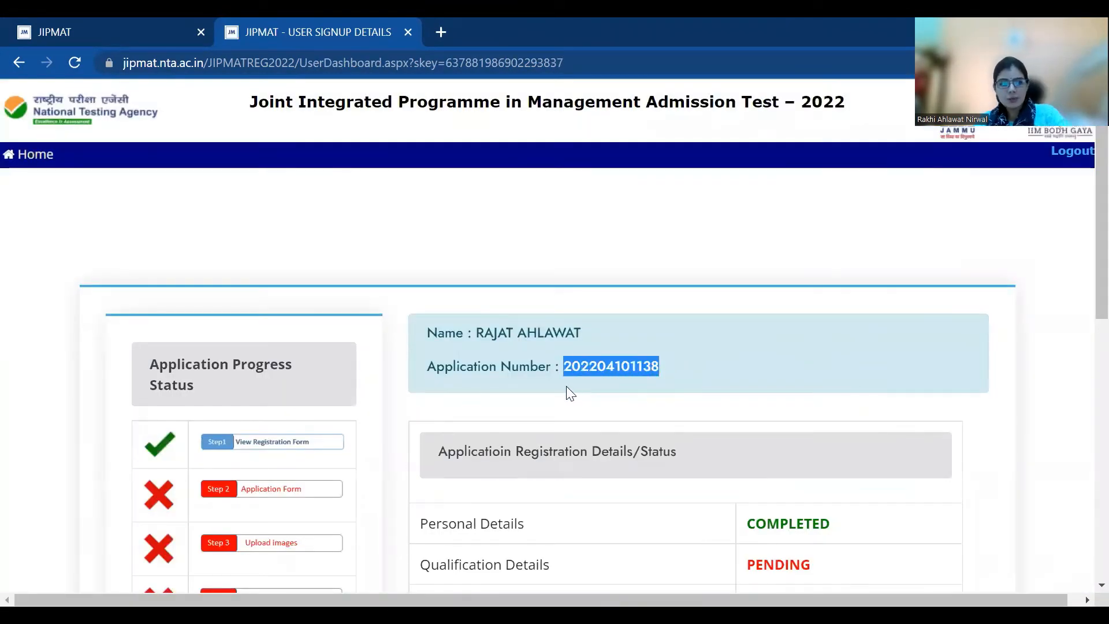
click(442, 32)
key(ctrl+v)
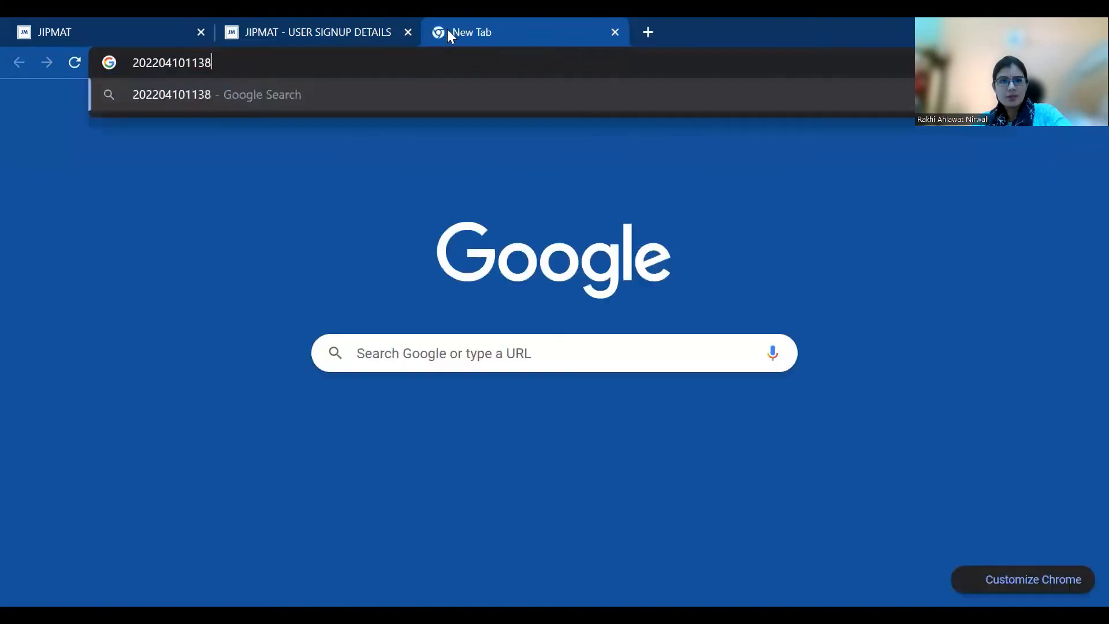
click(347, 29)
scroll(1083, 324, down, 4)
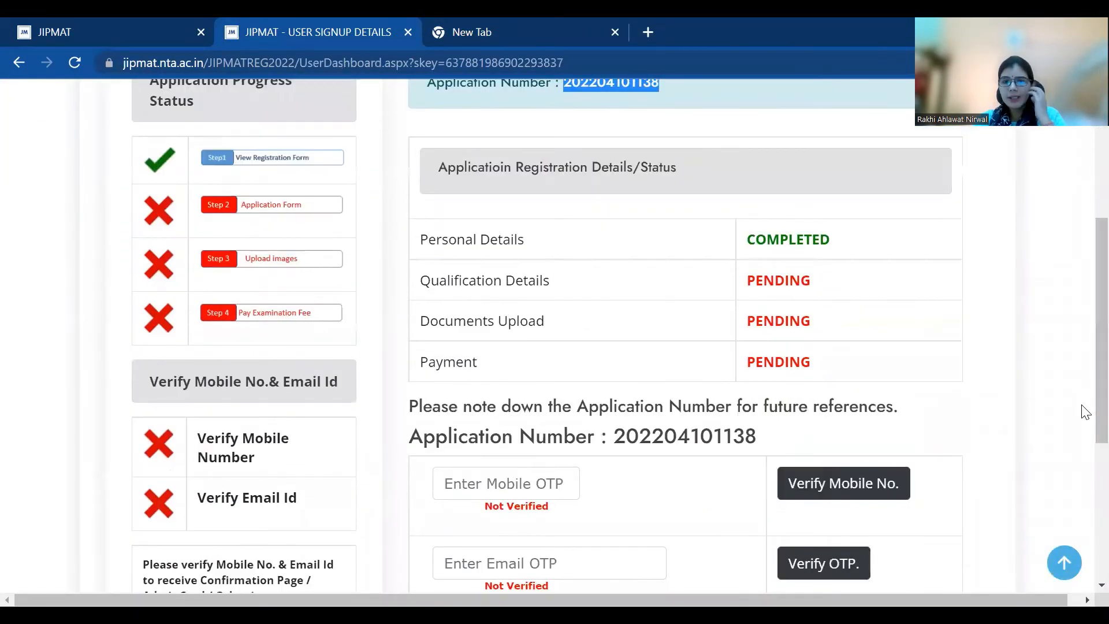
Enter the mobile and email OTPs, then verify the email and the mobile number
scroll(1074, 407, down, 2)
click(535, 387)
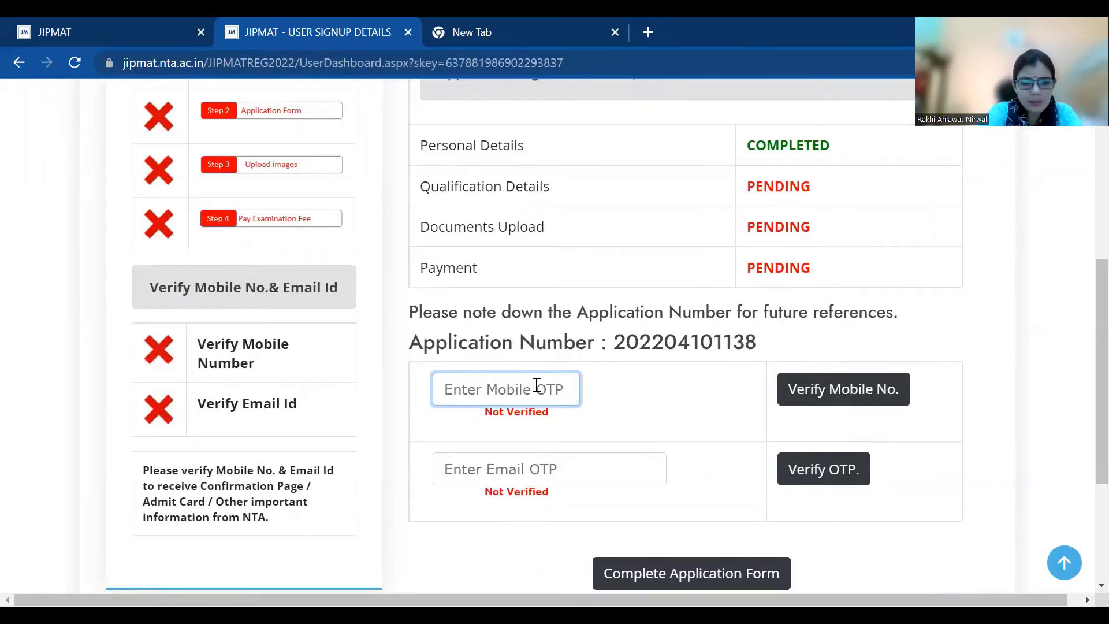
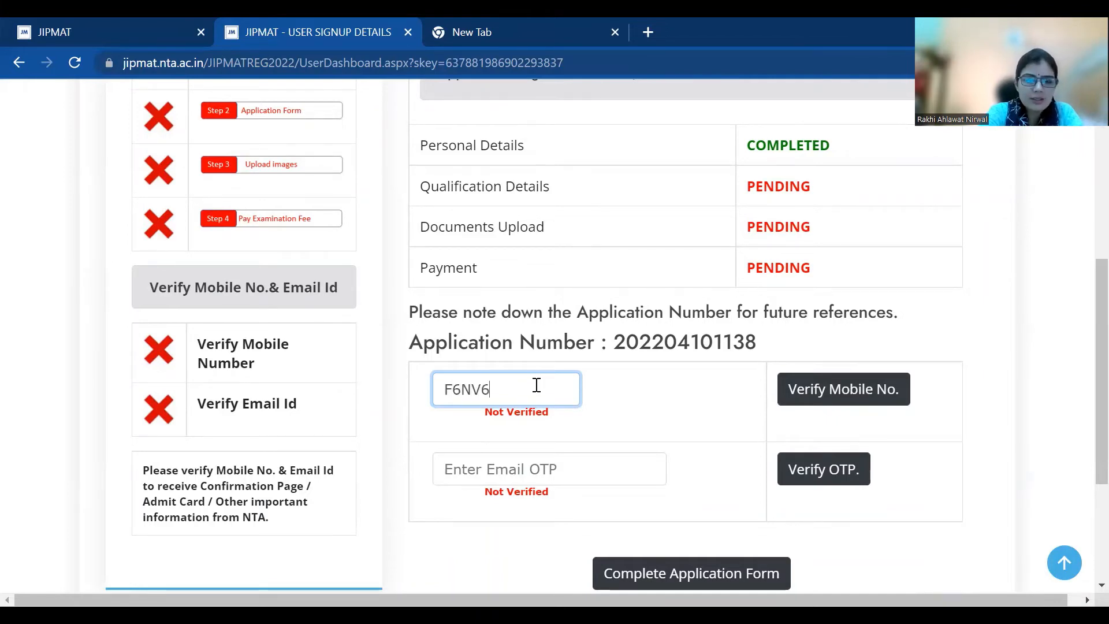
click(494, 469)
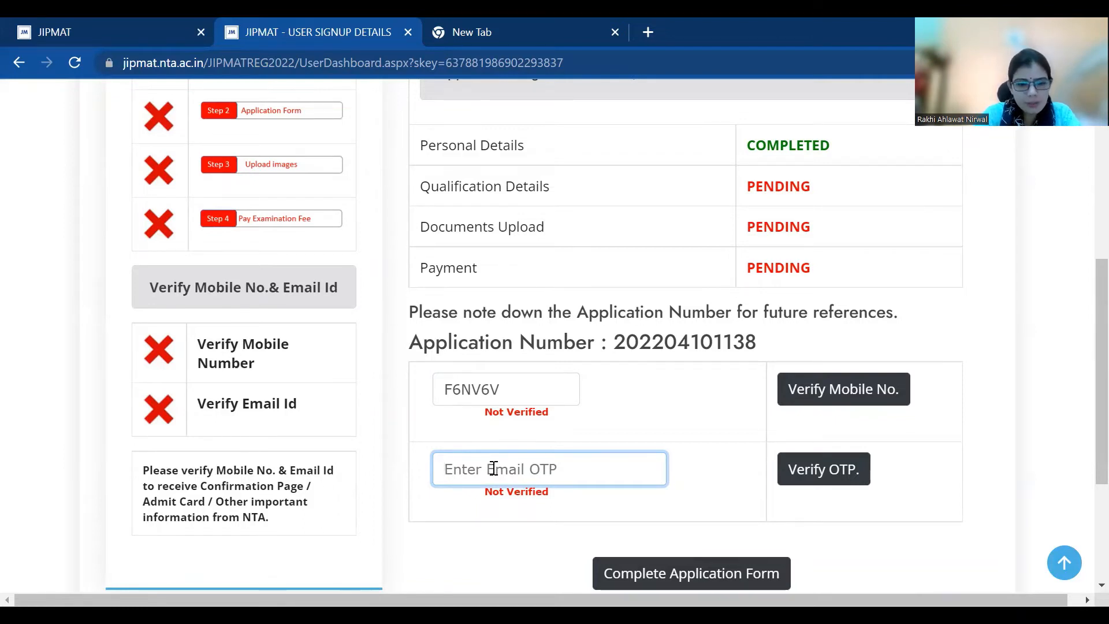
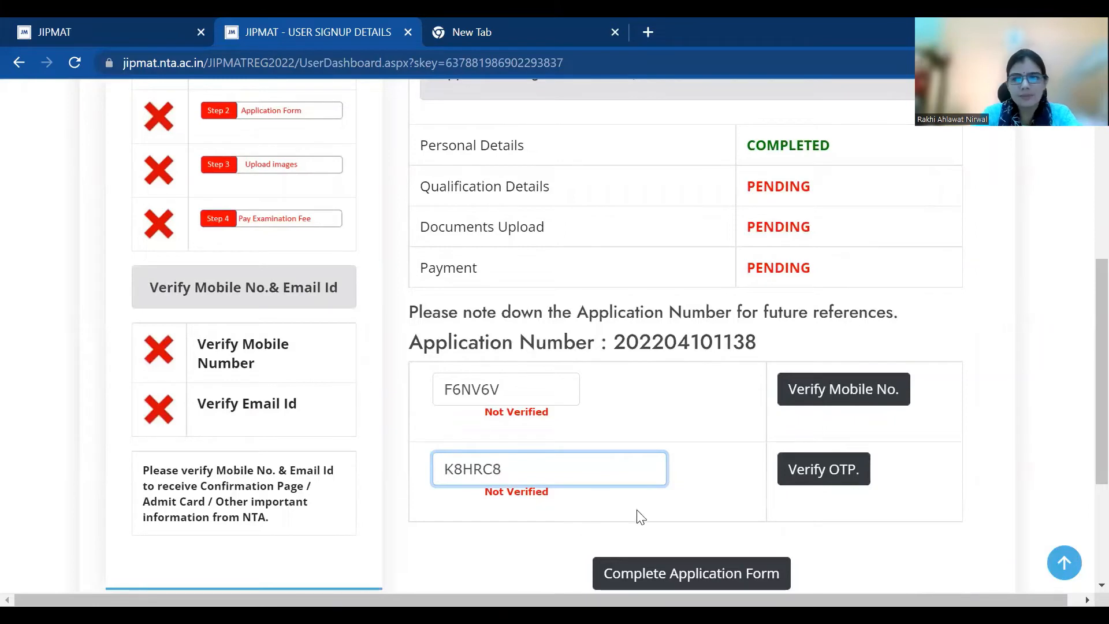
click(832, 470)
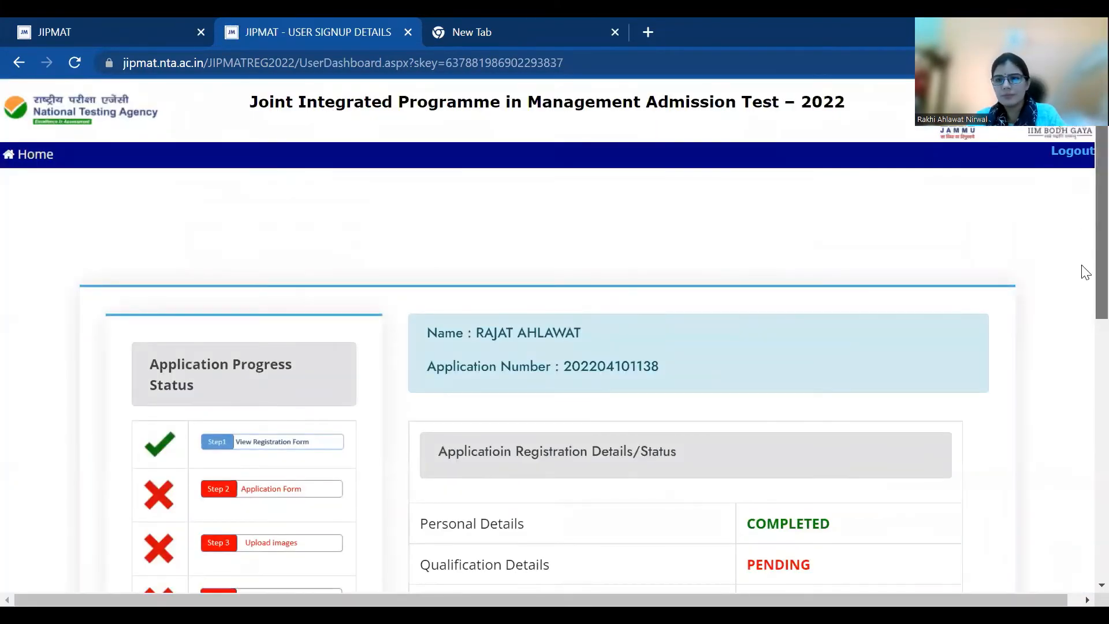
scroll(1086, 272, down, 8)
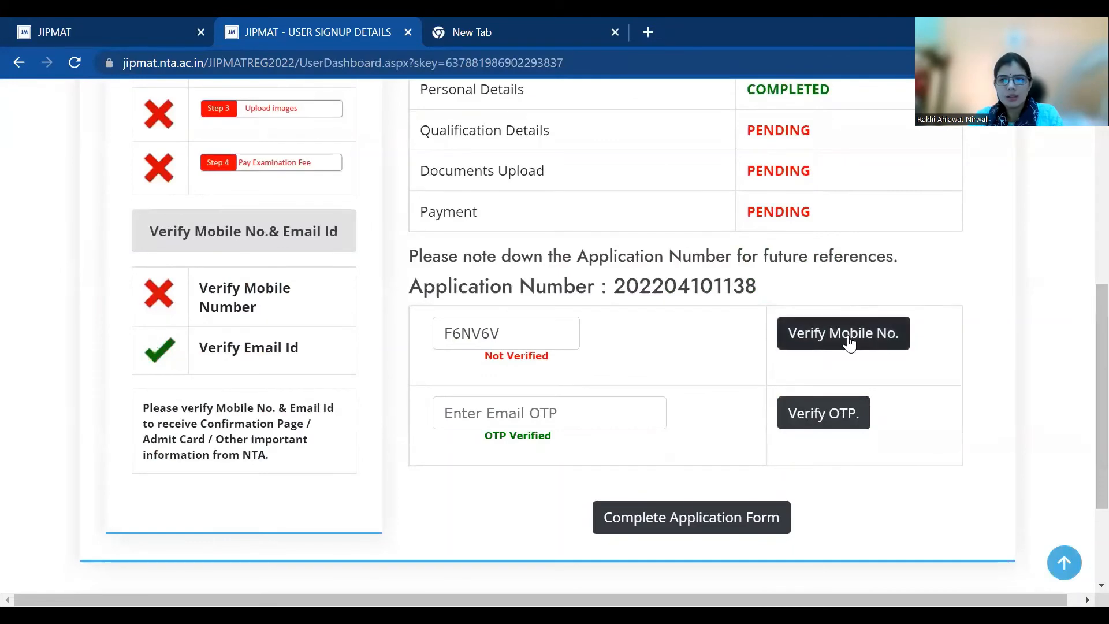
click(850, 344)
Open the complete application form at the Qualification Details stage
scroll(1084, 335, down, 4)
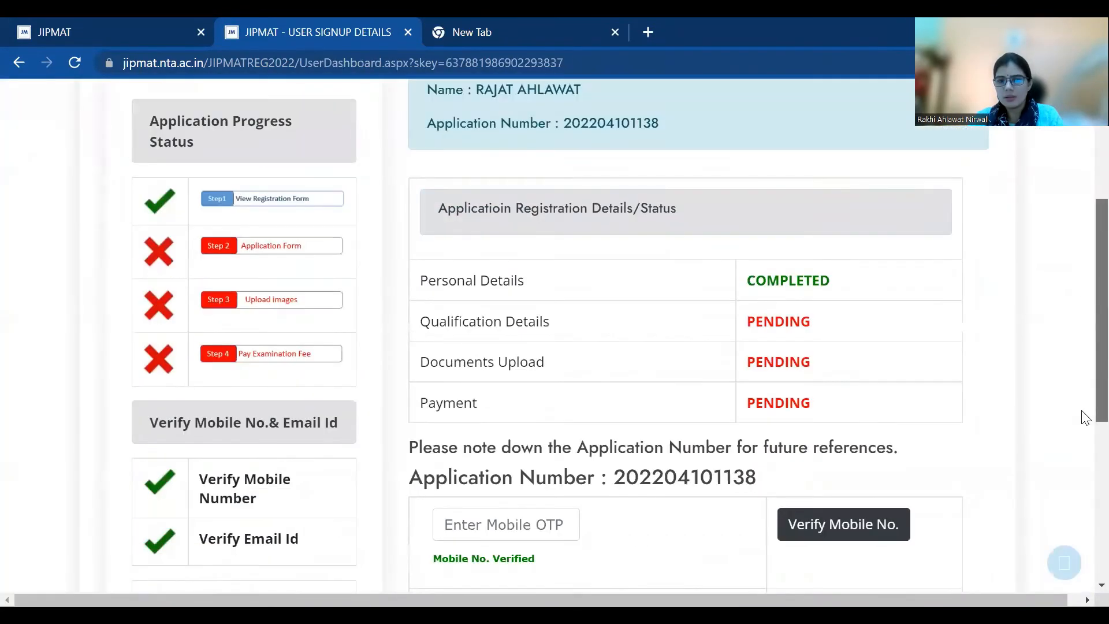
scroll(1083, 428, down, 3)
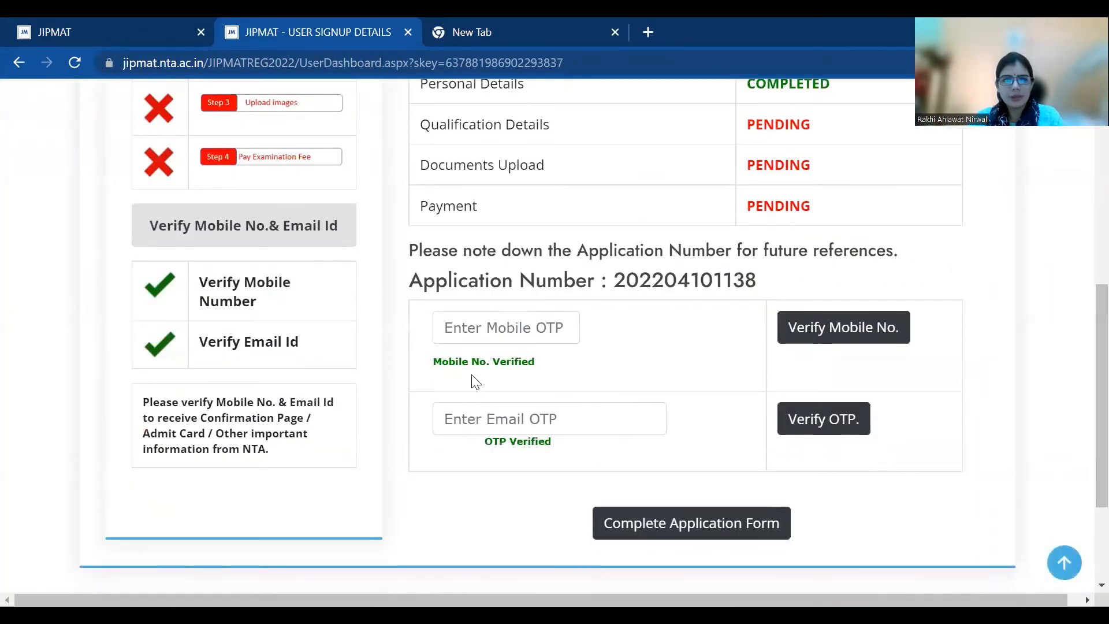
click(678, 530)
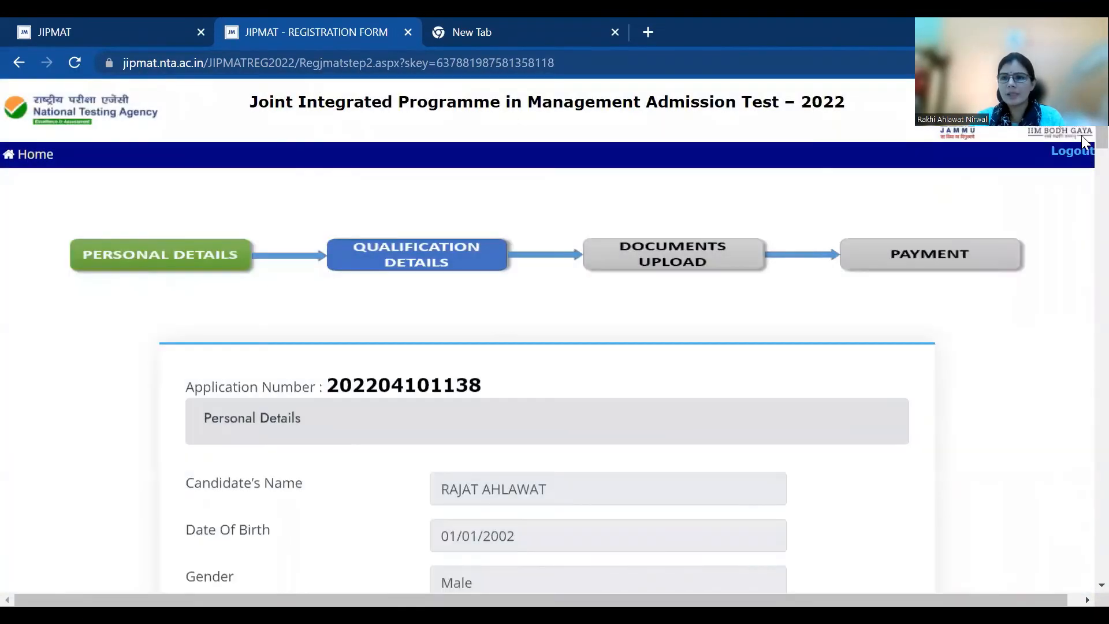
Set nationality to Indian and category to General
scroll(1082, 144, down, 5)
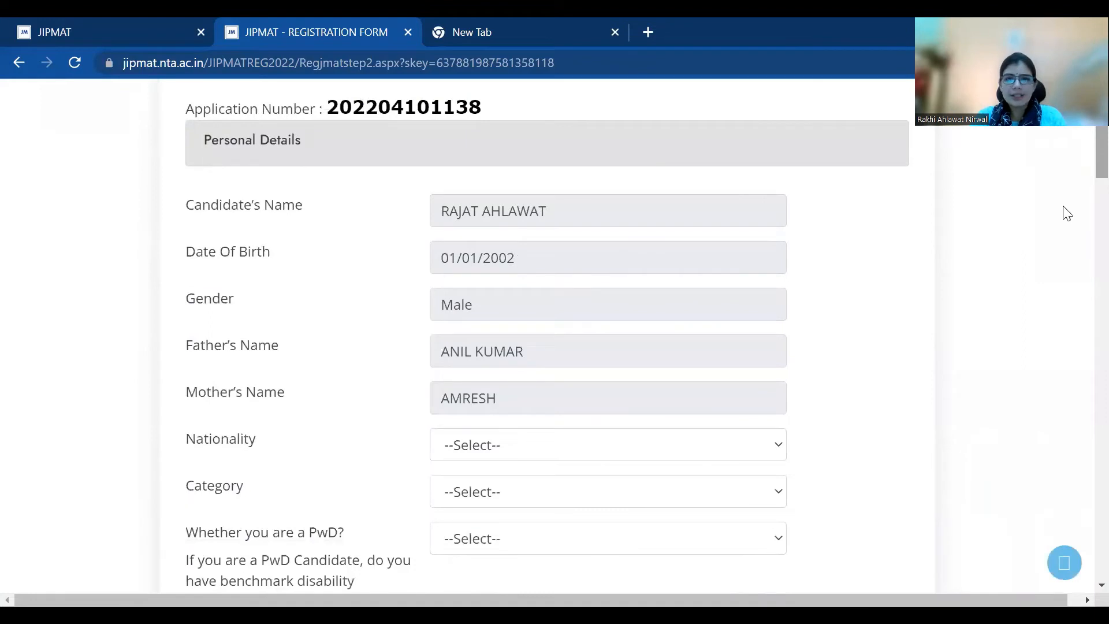
click(530, 451)
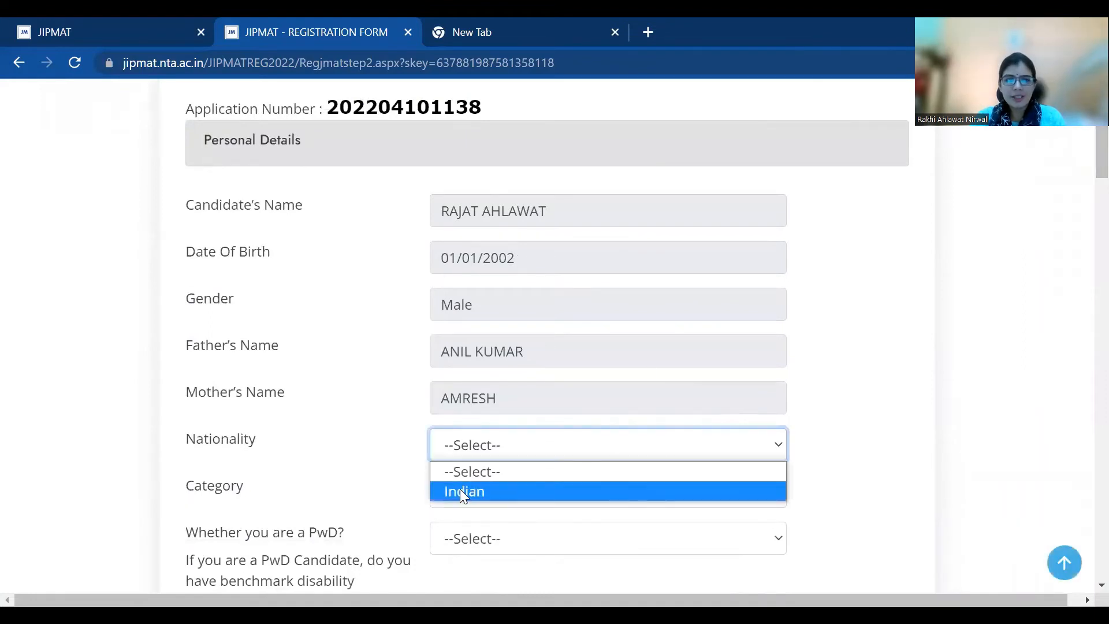
click(460, 489)
click(461, 494)
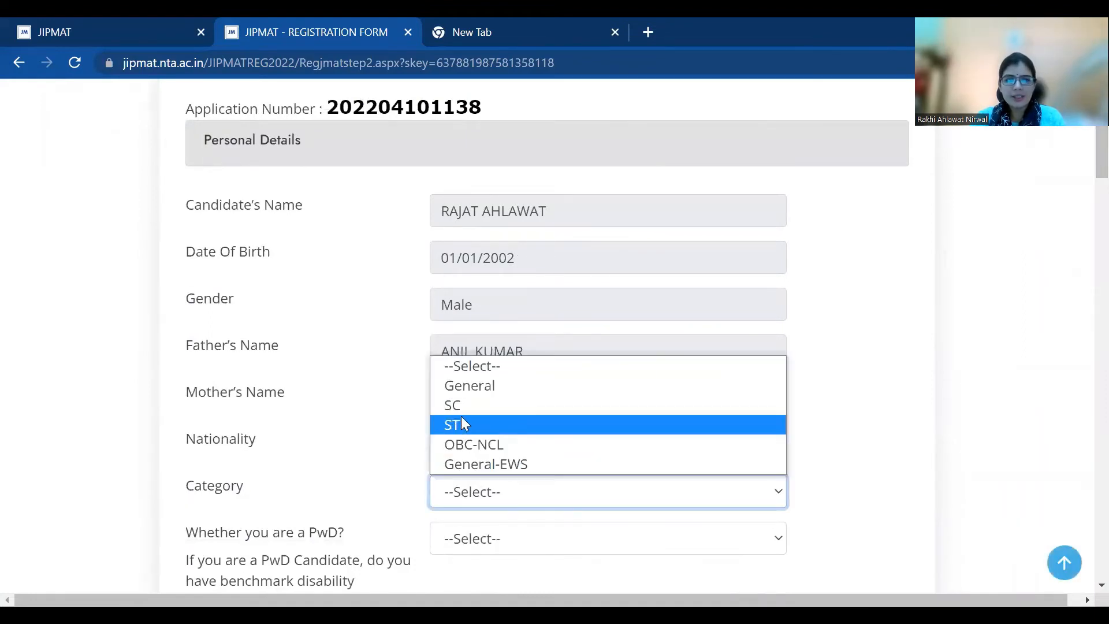
click(484, 386)
scroll(1083, 185, down, 4)
scroll(1082, 193, up, 1)
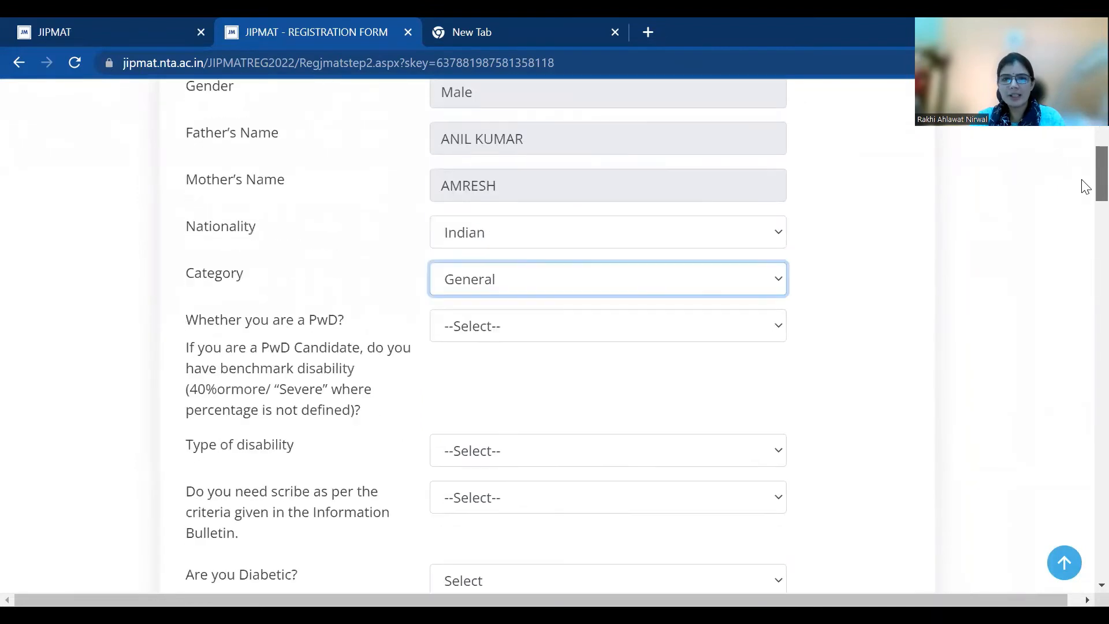
Answer NO for PwD and Diabetic, set residence Urban and preparation Self-Study
click(527, 327)
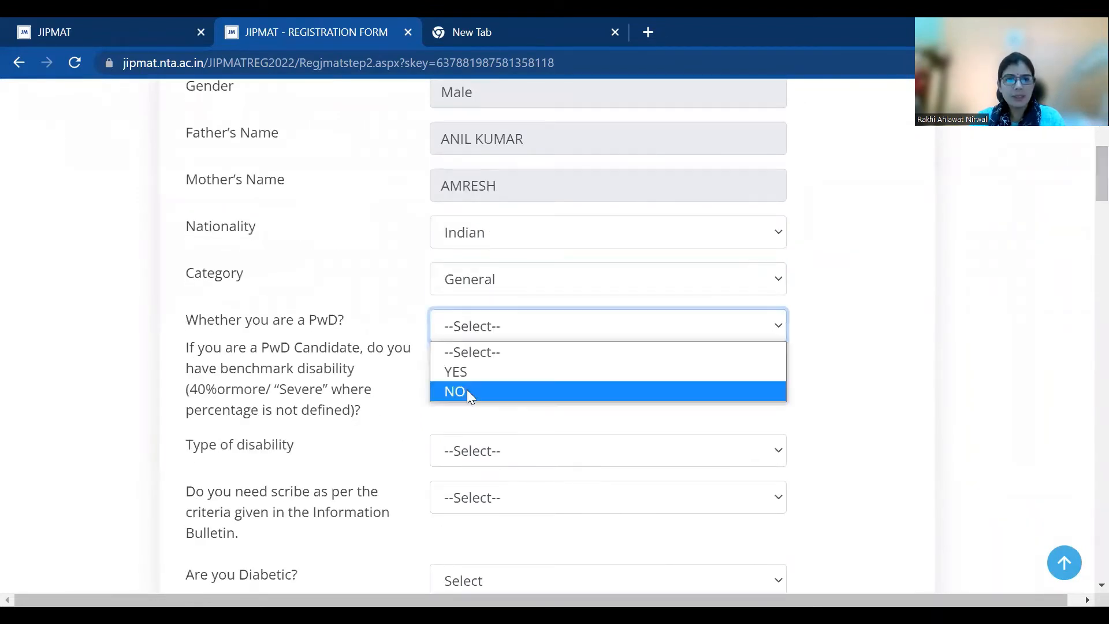
click(467, 390)
click(484, 449)
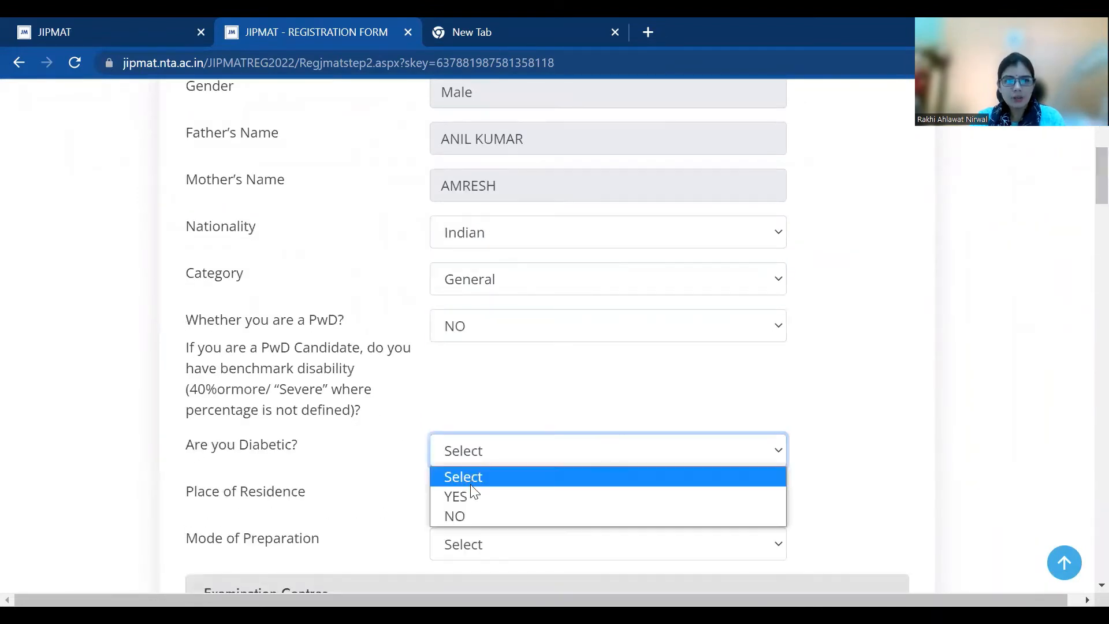
click(470, 512)
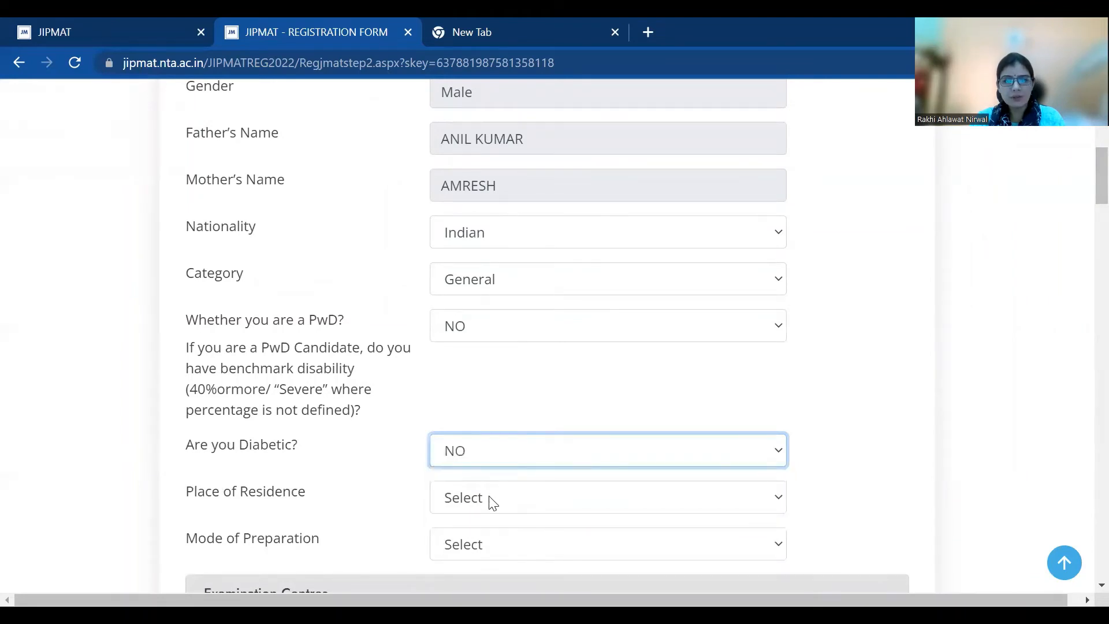
click(491, 502)
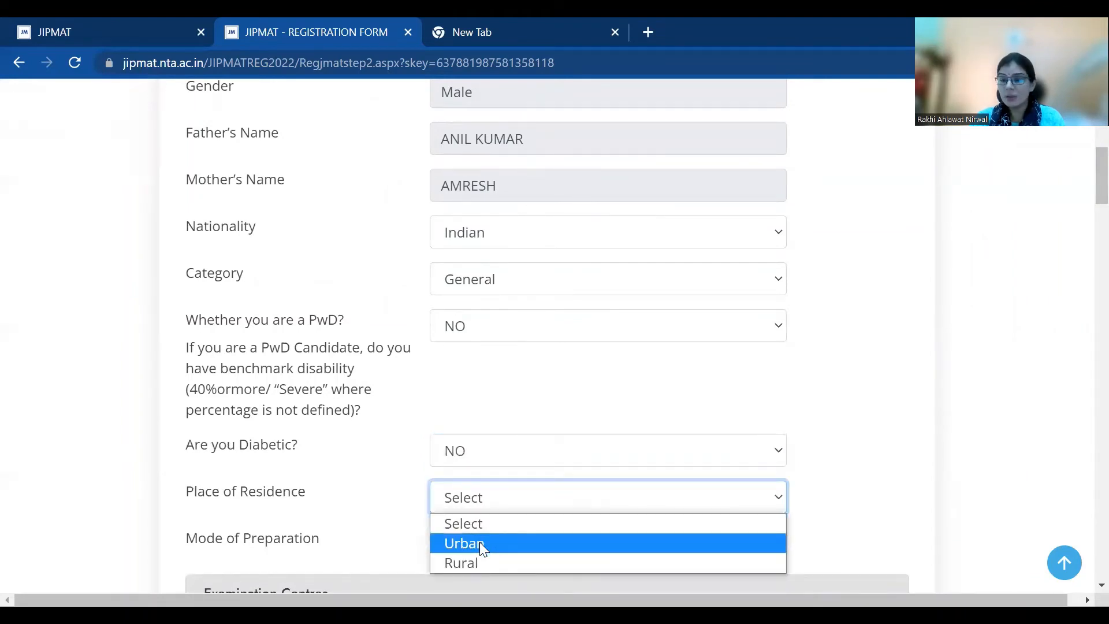
key(Return)
scroll(715, 248, down, 3)
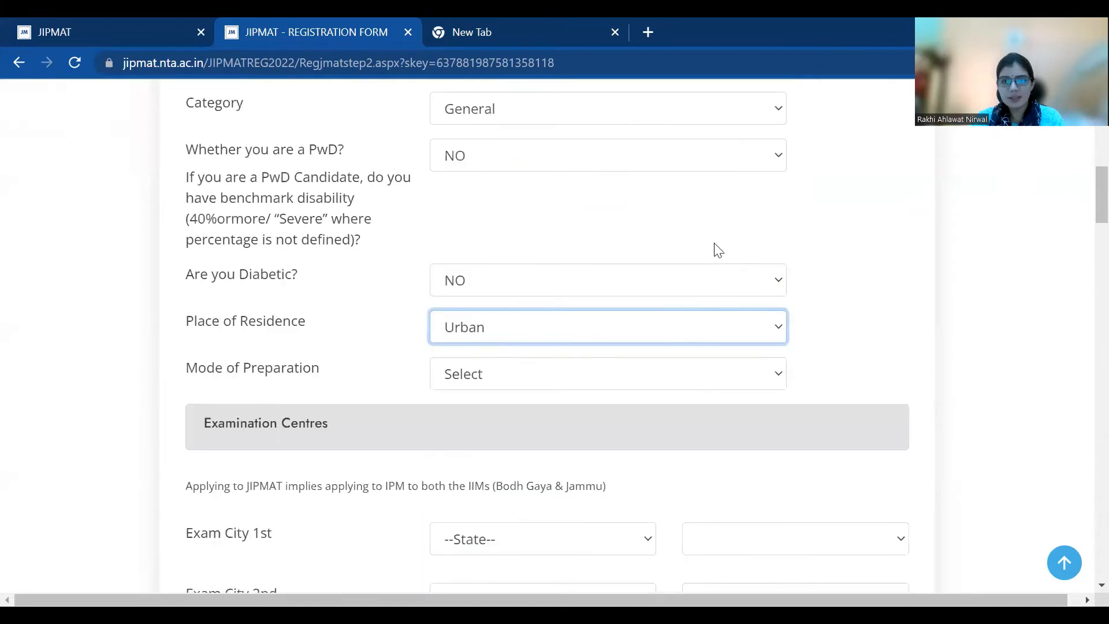
click(657, 385)
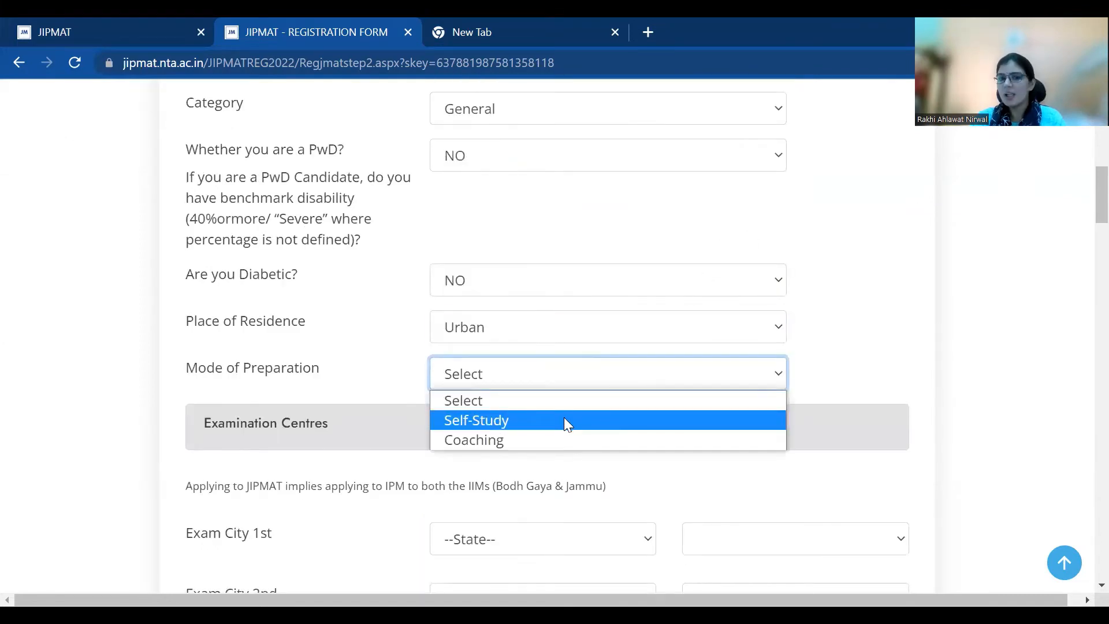
click(564, 417)
scroll(1082, 218, down, 2)
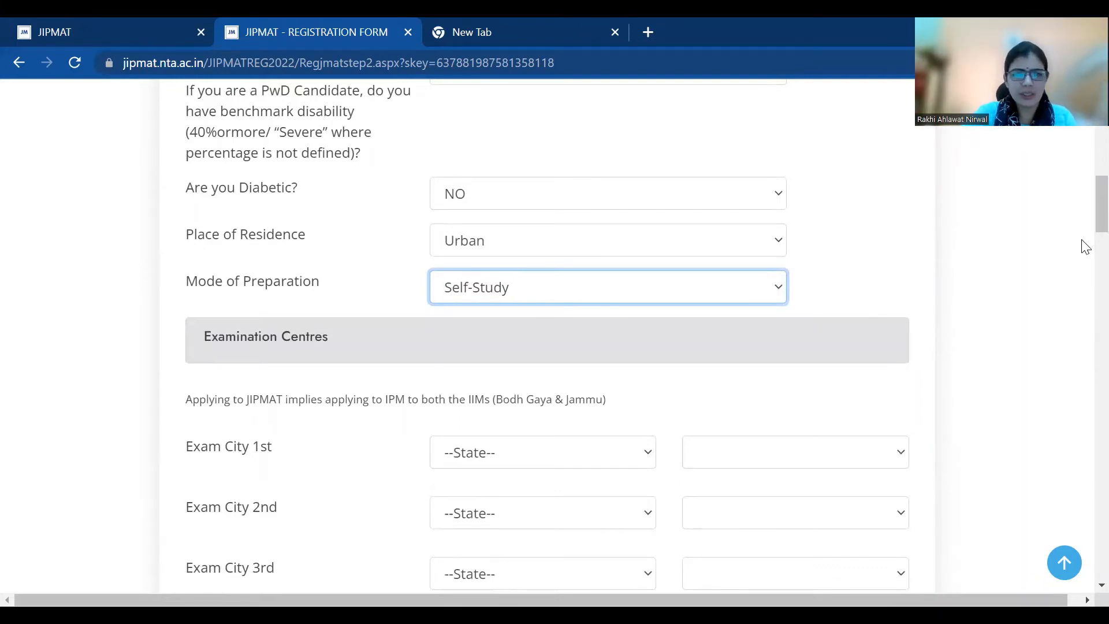
scroll(1085, 254, down, 7)
scroll(1085, 267, up, 6)
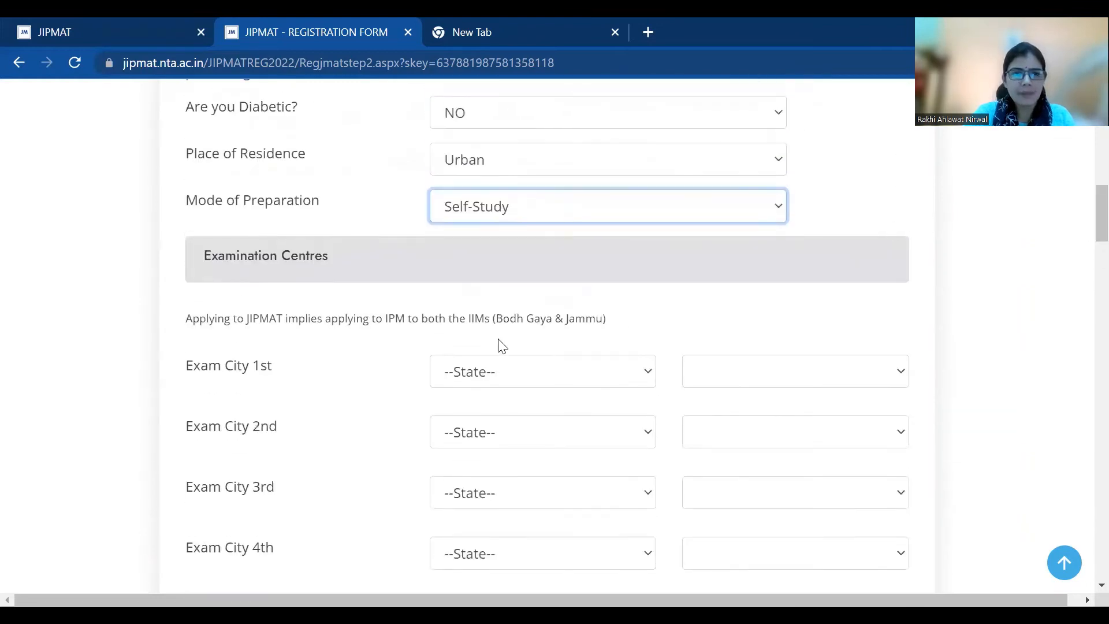
Set the 1st and 2nd exam cities to GUJARAT: AHMEDABAD/GANDHINAGAR and RAJKOT
click(497, 373)
key(g)
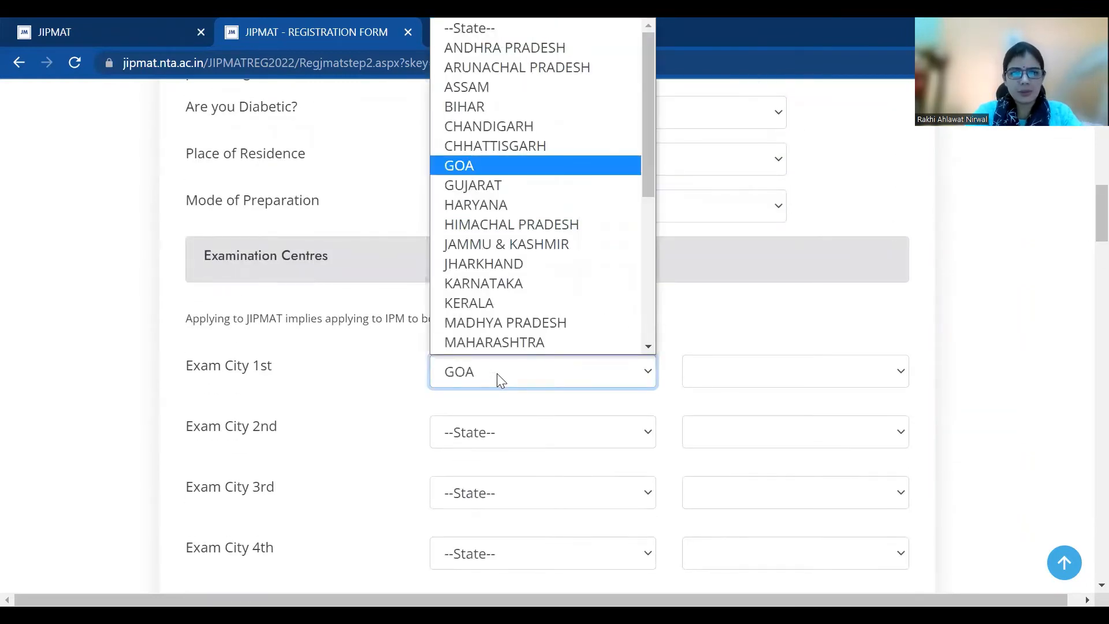
key(Return)
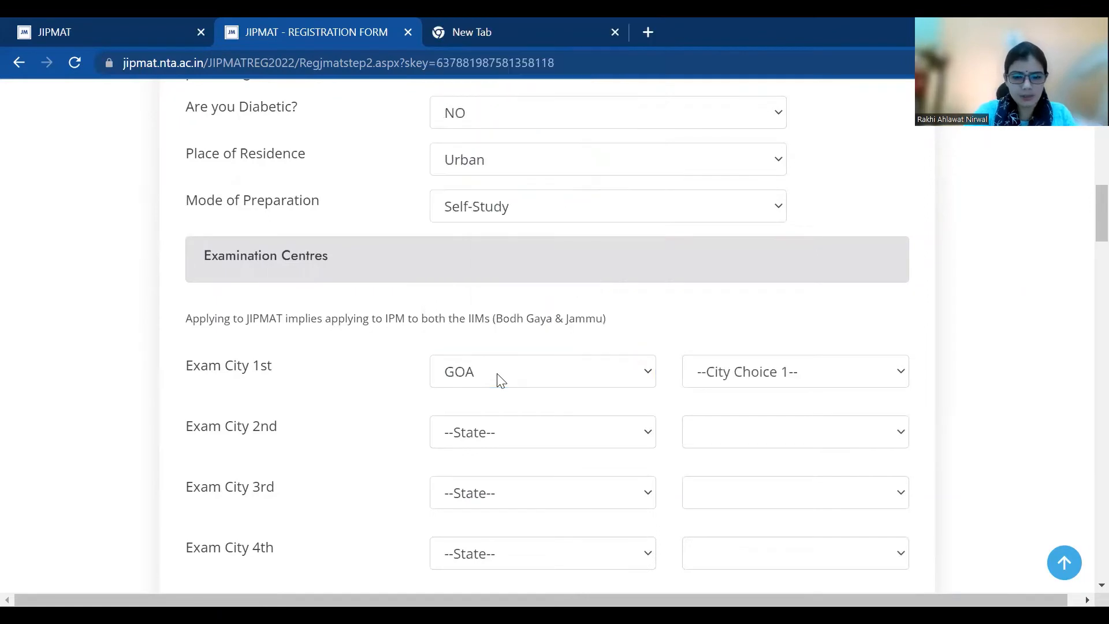
click(497, 373)
key(Down)
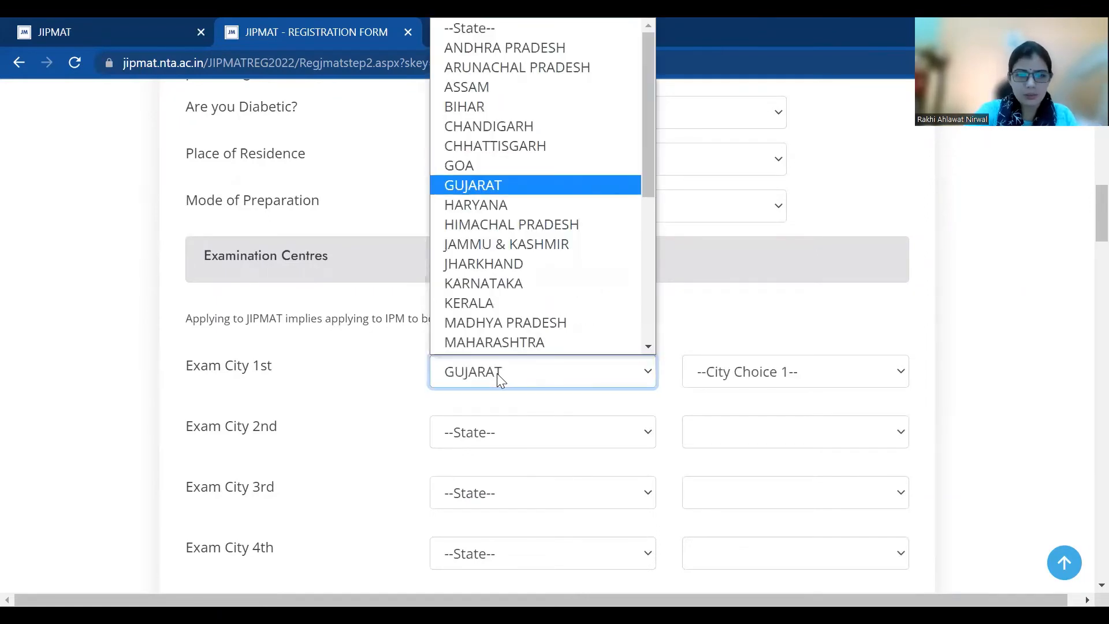
key(Return)
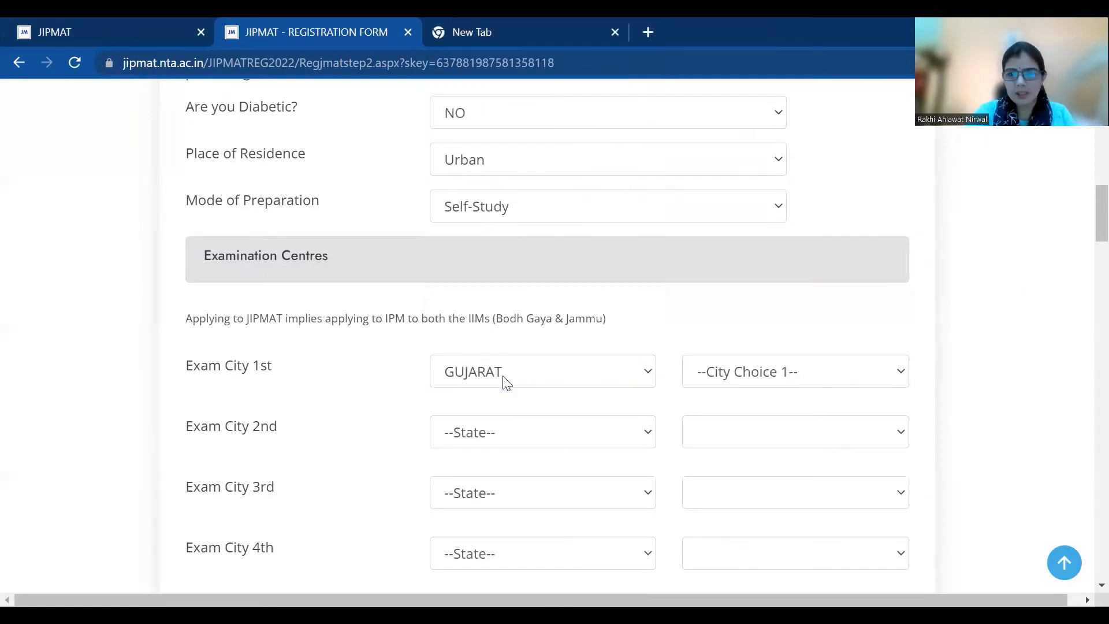
click(785, 391)
click(764, 416)
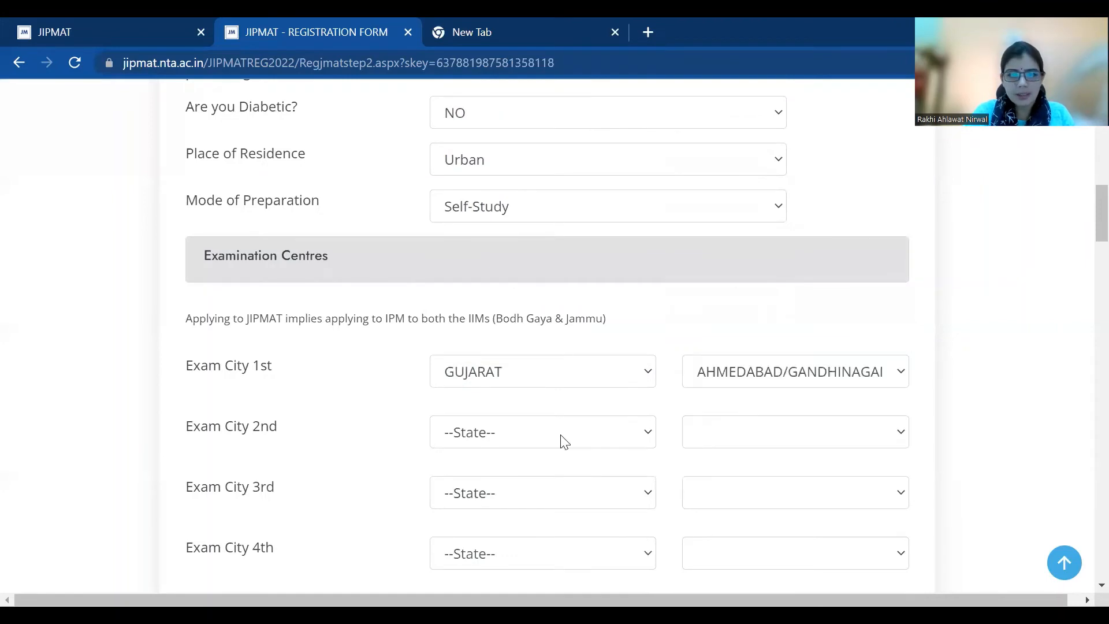
click(561, 436)
key(g)
key(Down)
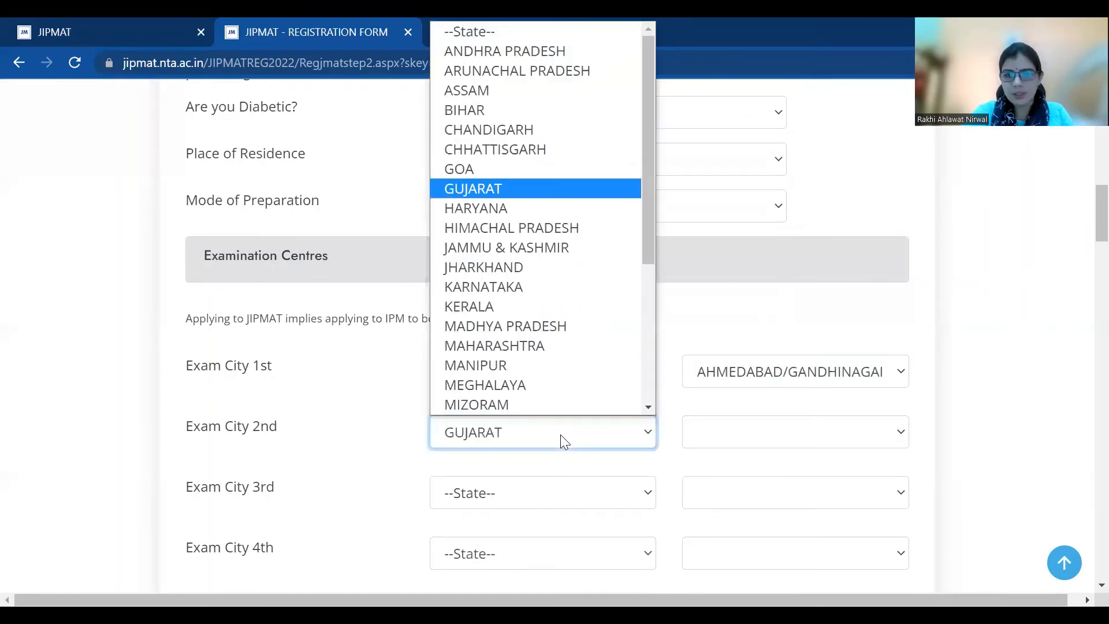
key(Return)
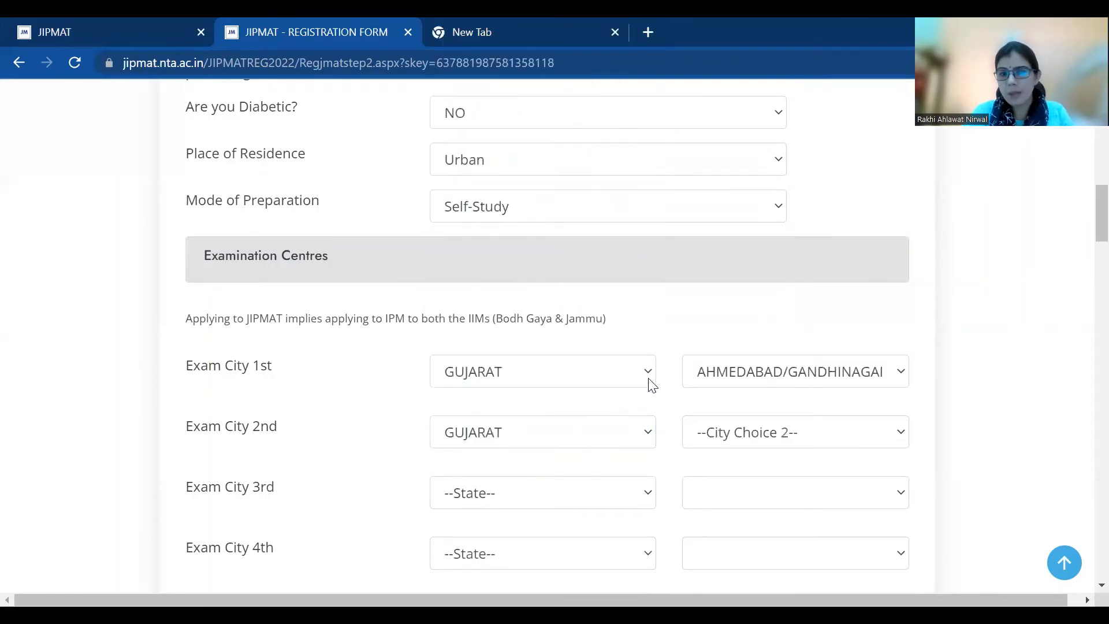
click(787, 441)
click(750, 493)
Set the 3rd and 4th exam cities to GUJARAT: SURAT and VADODARA
click(515, 498)
key(g)
key(Down)
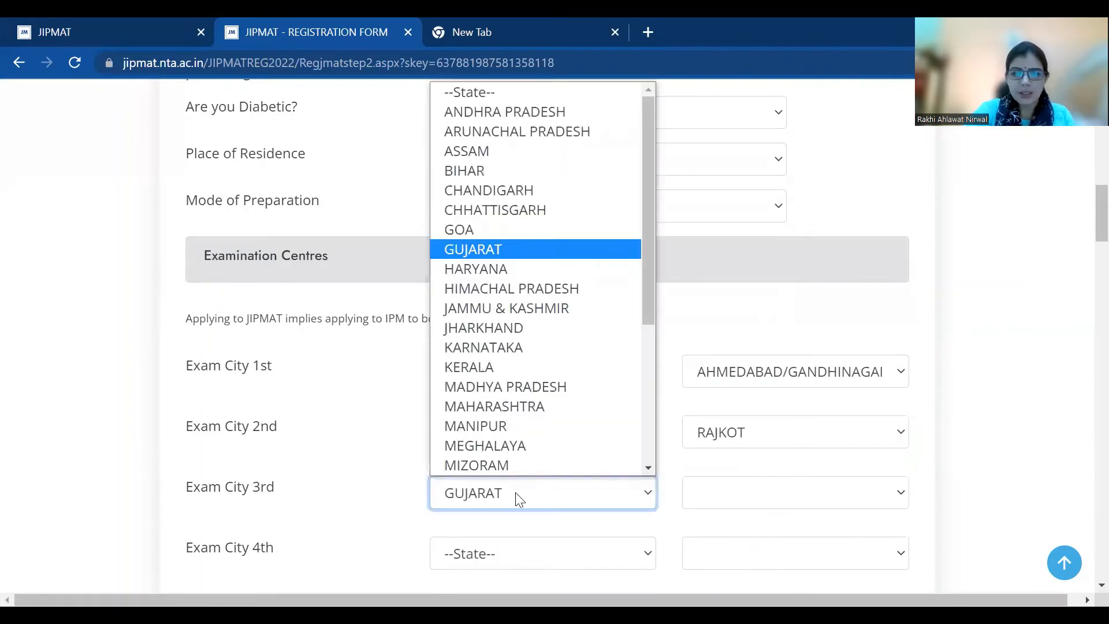
key(Return)
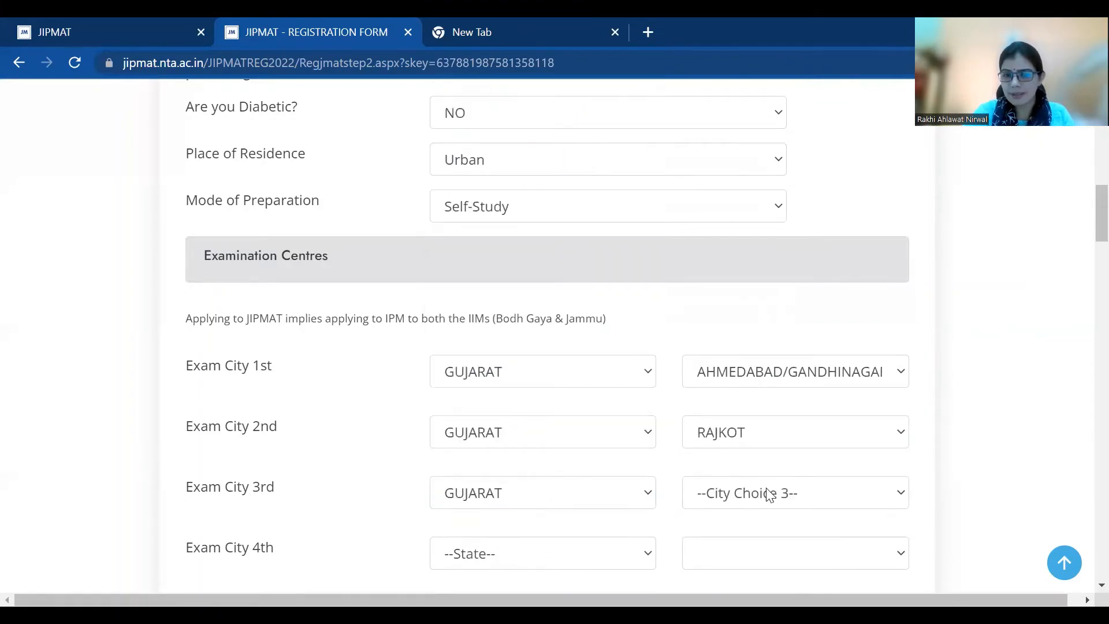
click(774, 493)
click(738, 445)
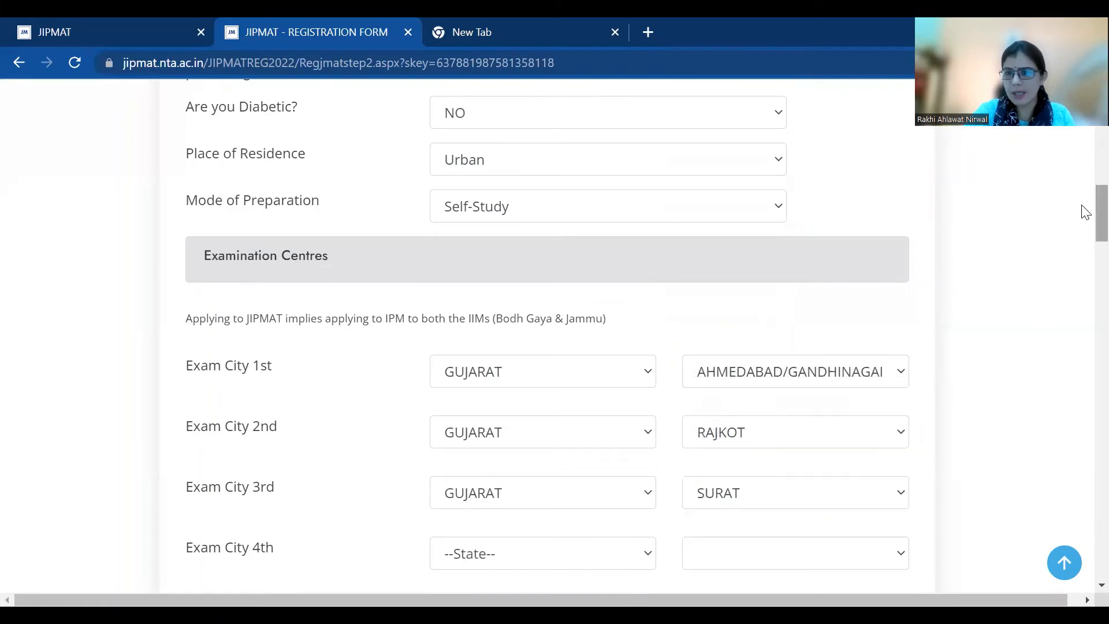
scroll(1082, 225, down, 3)
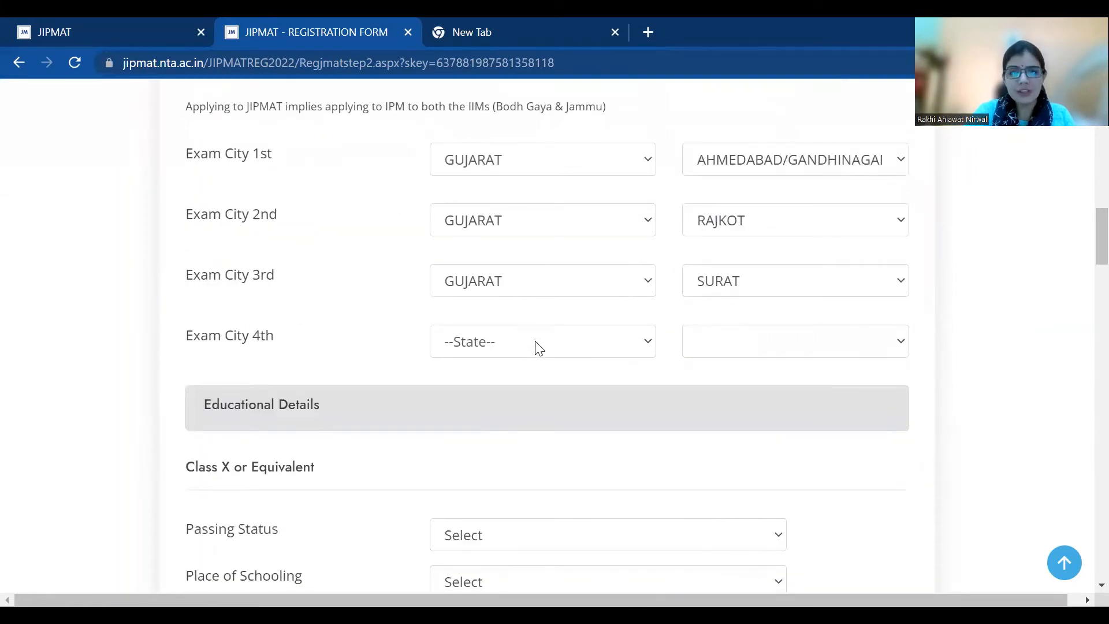
click(538, 346)
text(gu)
key(Return)
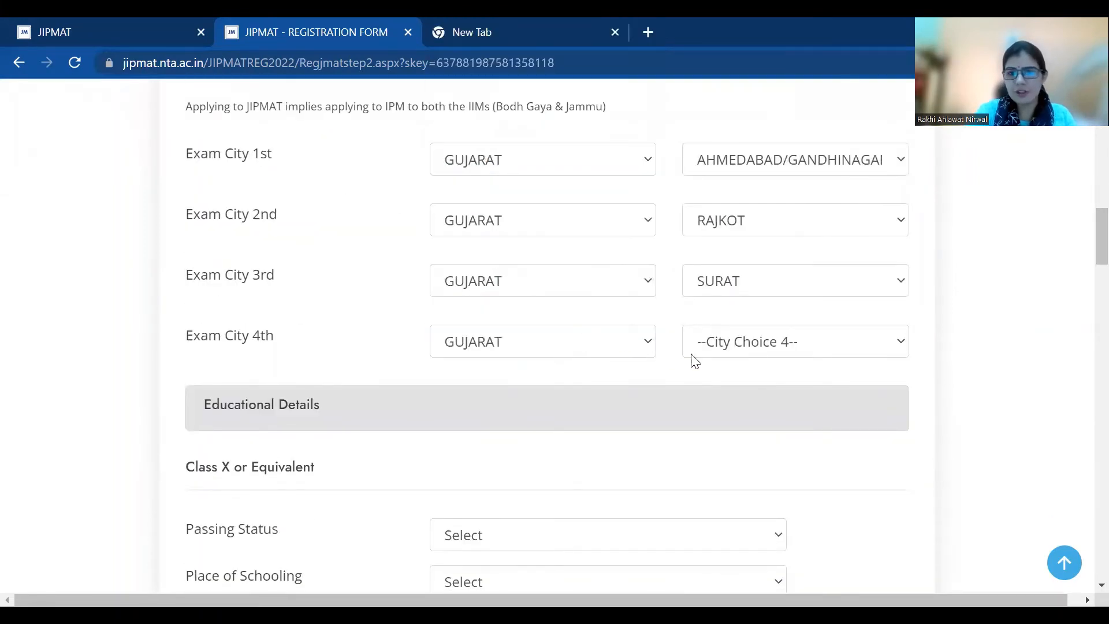
click(751, 351)
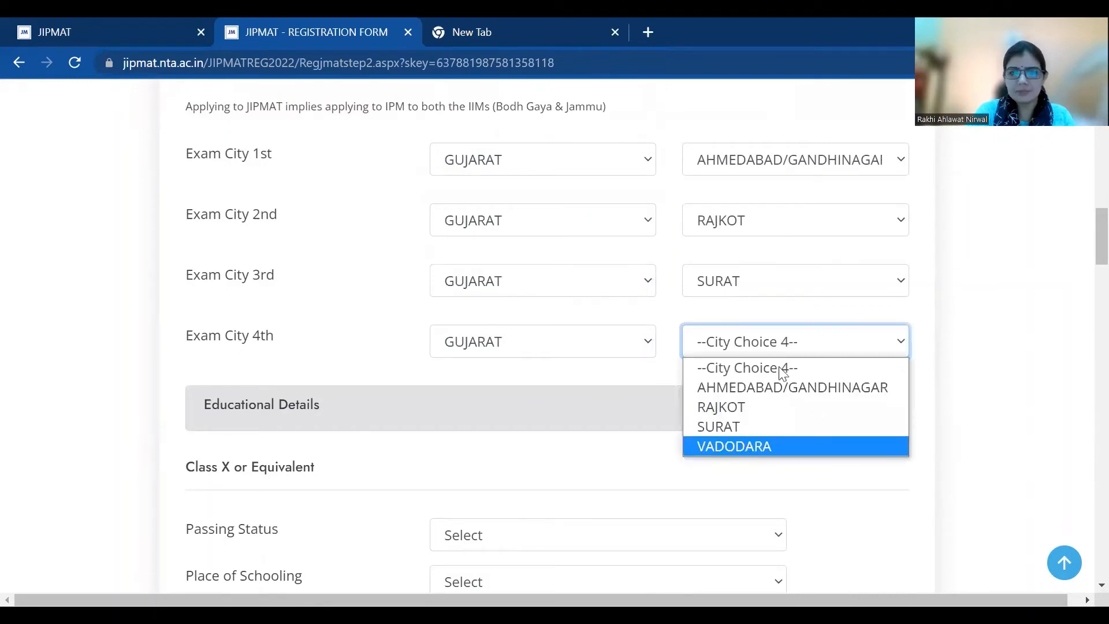
key(Return)
scroll(1082, 242, down, 4)
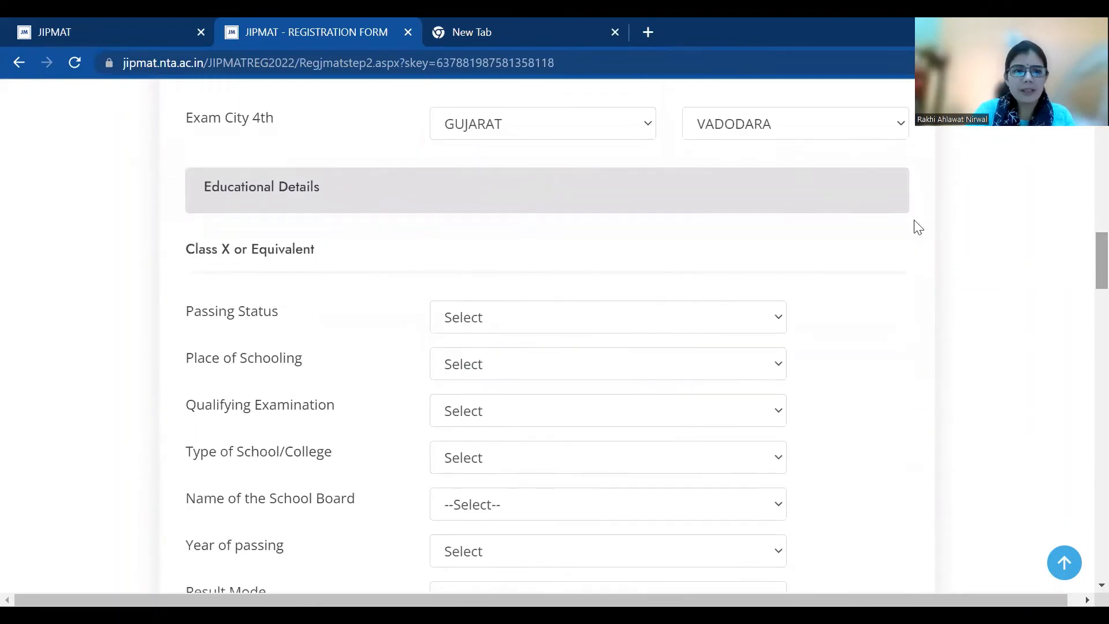
Set Class X status Passed, schooling City, exam X / Matriculation, school type Private
click(593, 331)
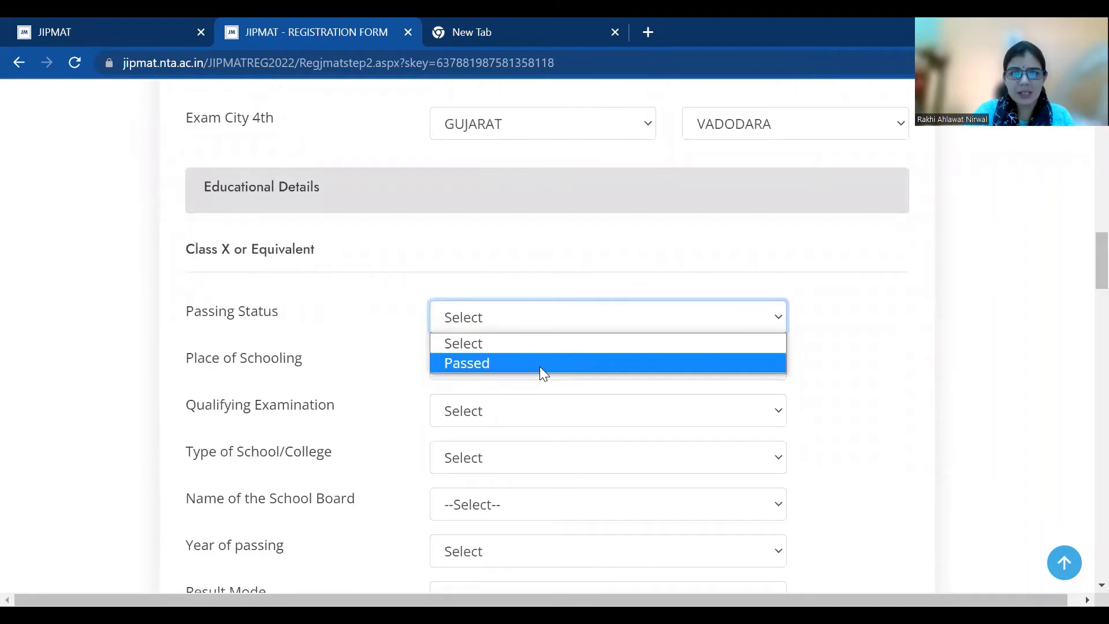
click(539, 366)
click(523, 372)
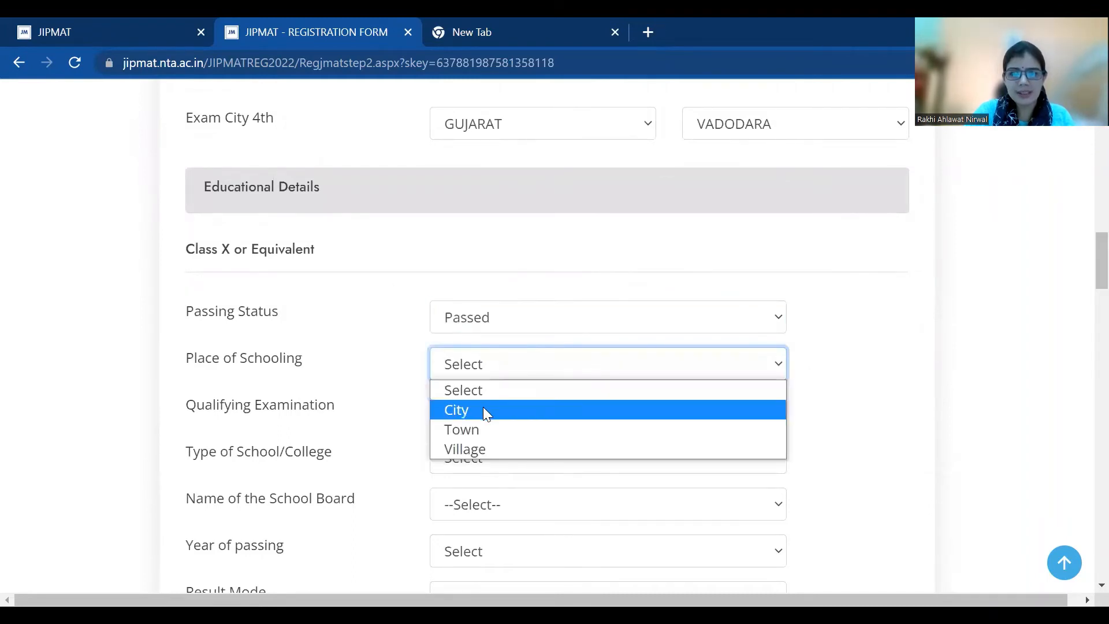
click(483, 409)
click(484, 413)
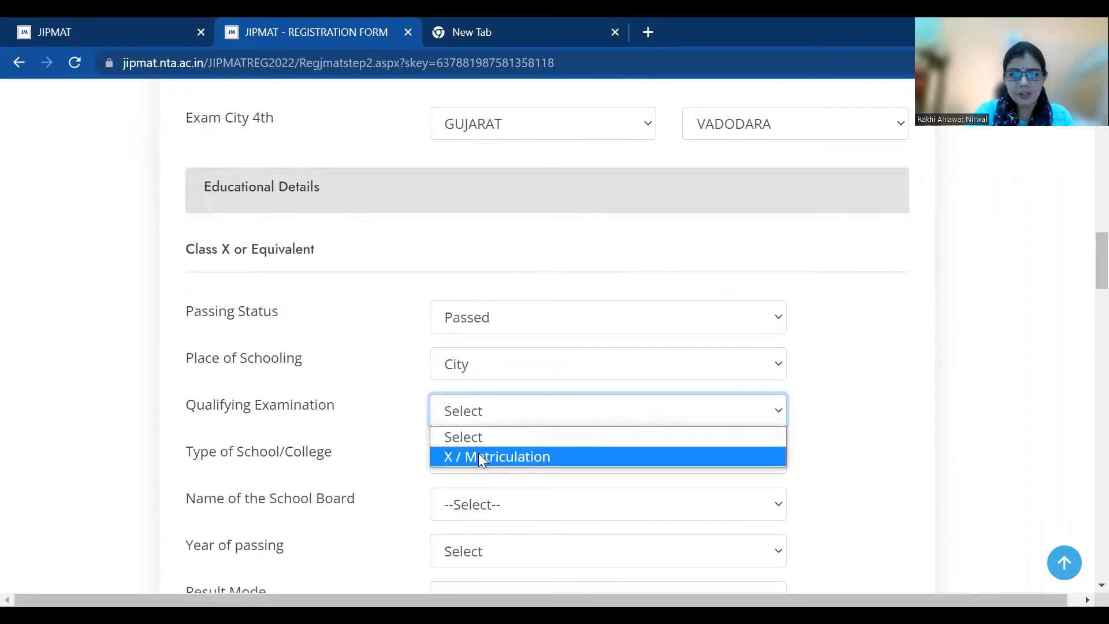
click(478, 455)
click(481, 476)
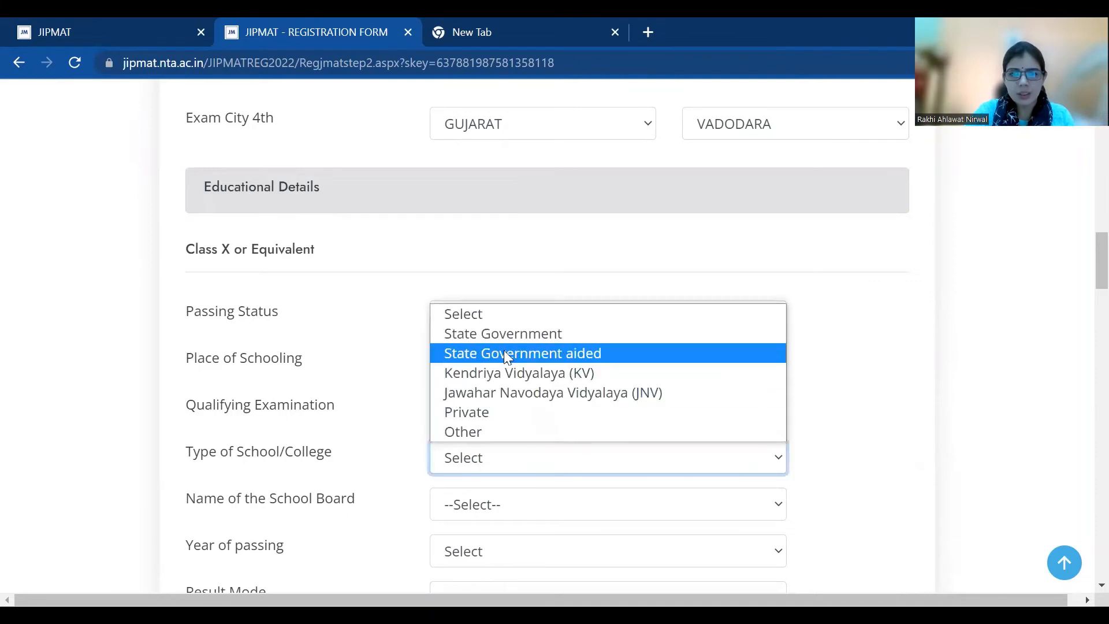
click(490, 412)
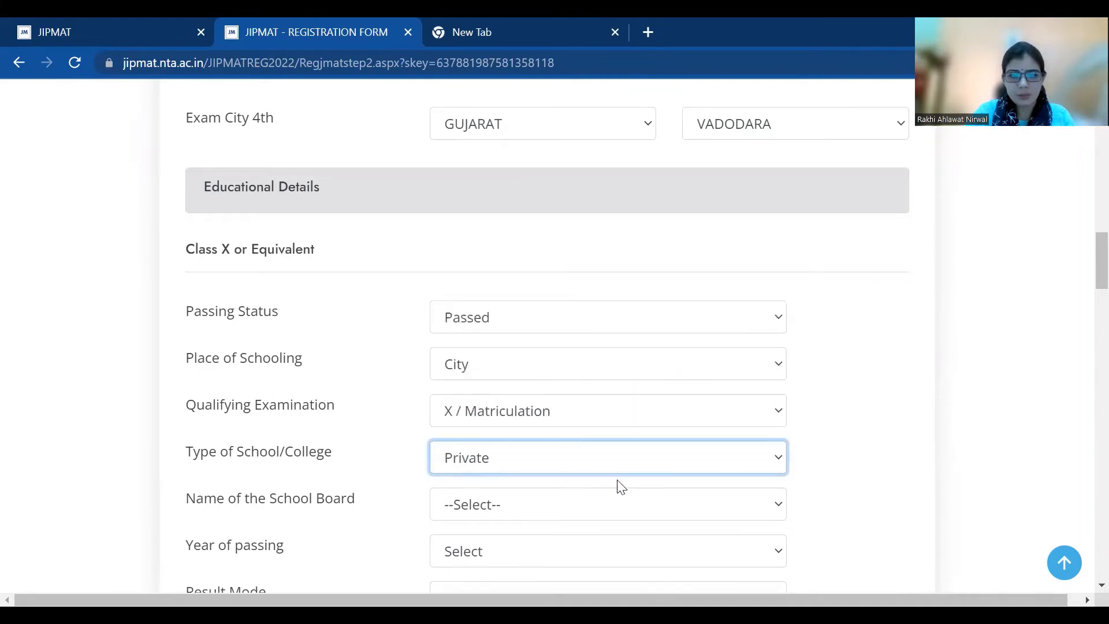
Choose the Gujarat Secondary and Higher Secondary Education Board and passing year 2019
click(587, 513)
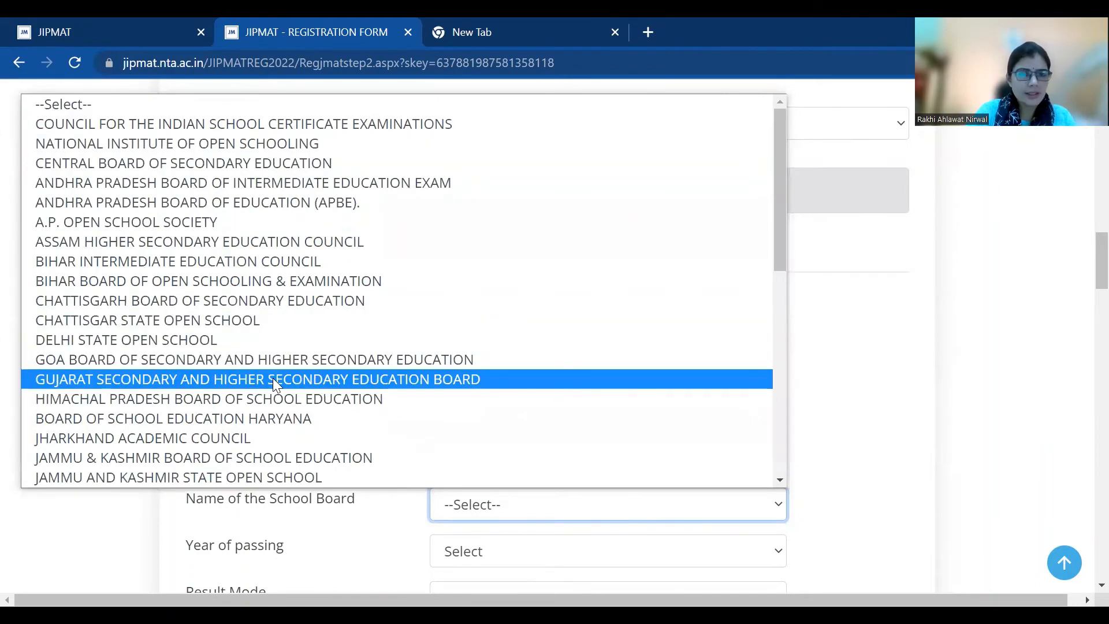
key(Return)
scroll(1083, 254, down, 4)
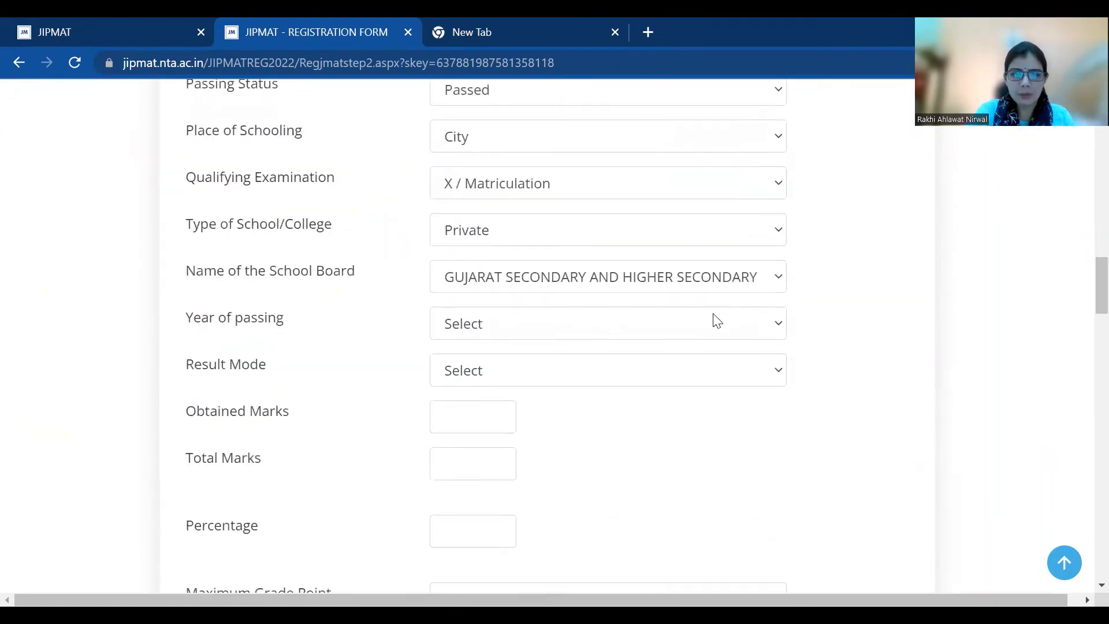
click(682, 334)
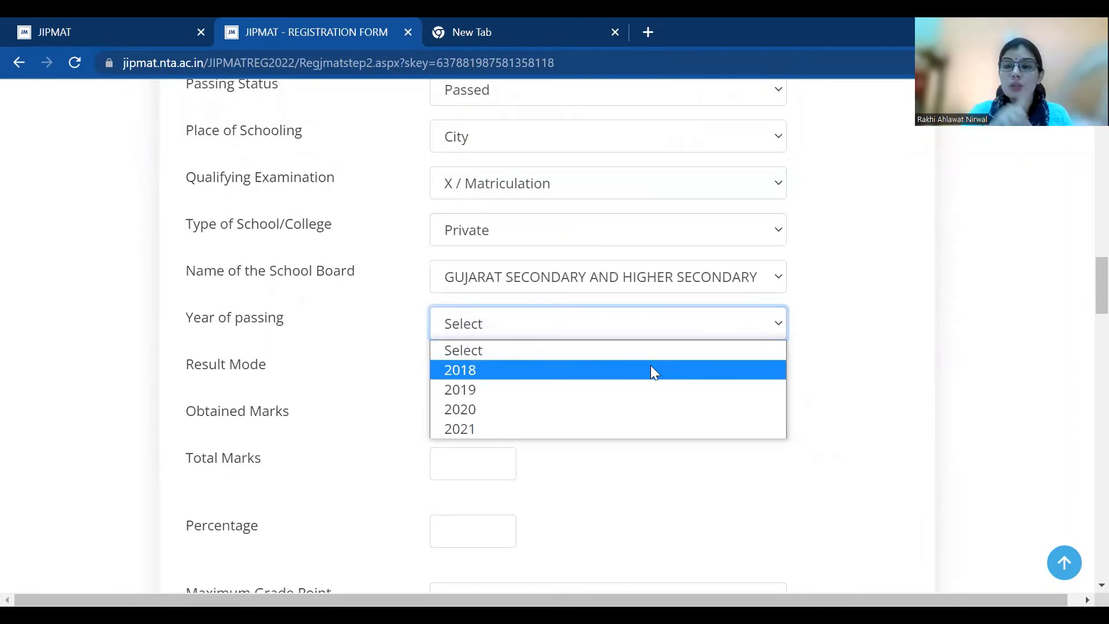
click(619, 389)
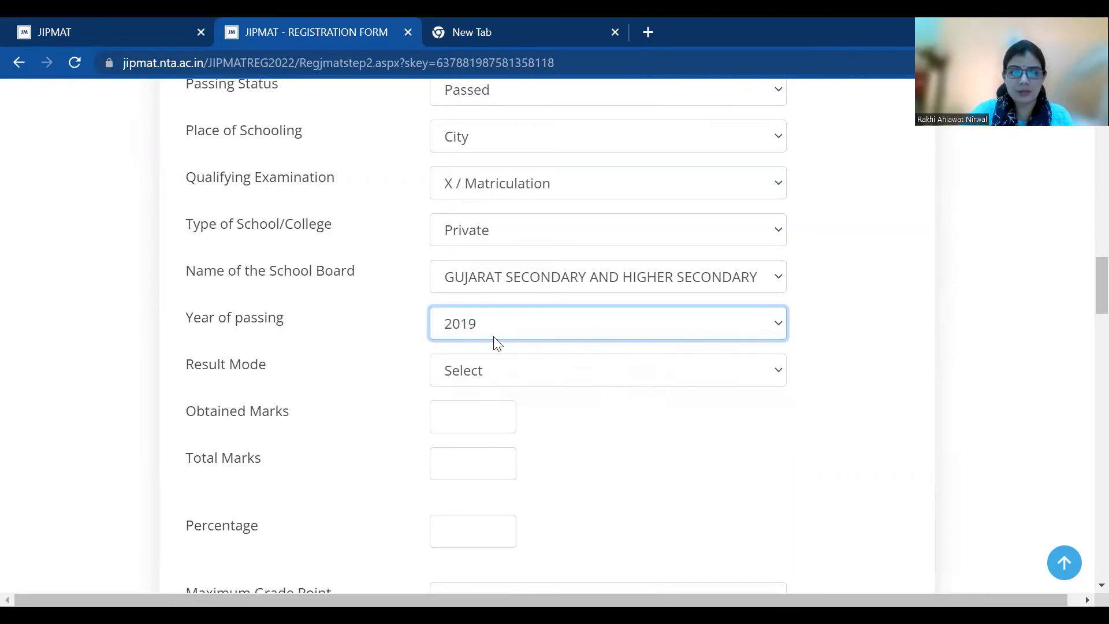
click(456, 379)
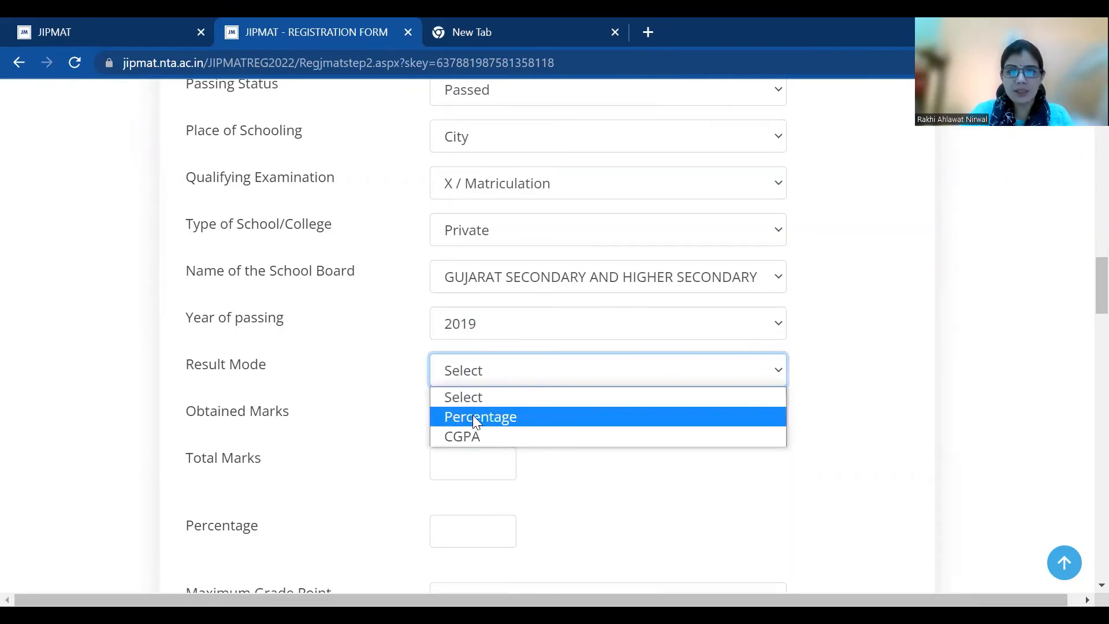
Set Class X result mode to Percentage with marks 500 out of 600 (83.33%)
click(473, 416)
click(474, 415)
text(500)
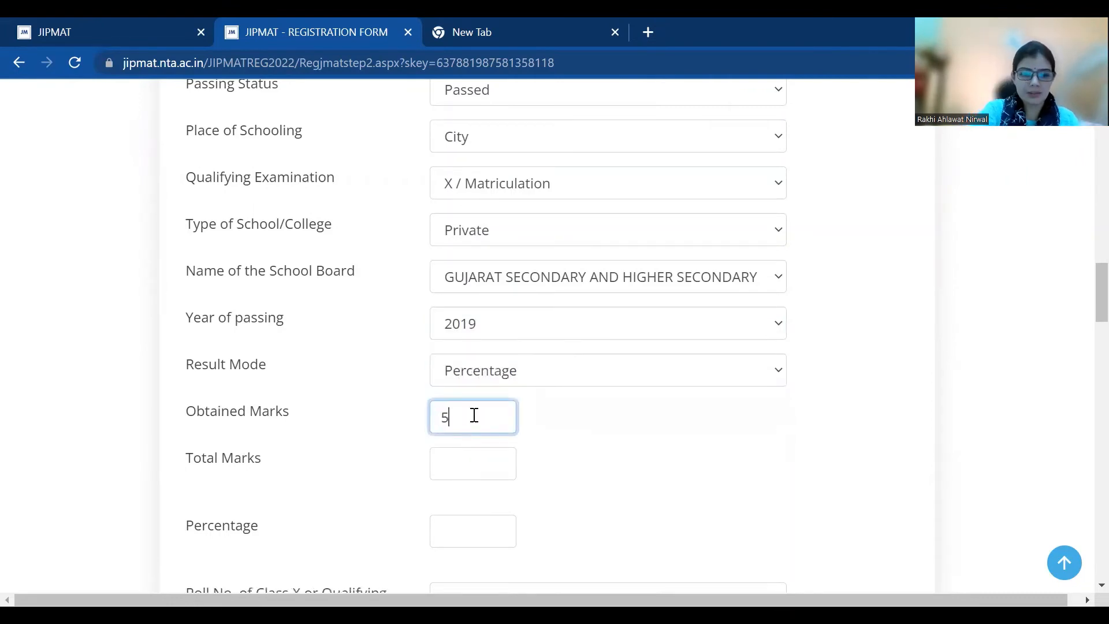
click(479, 468)
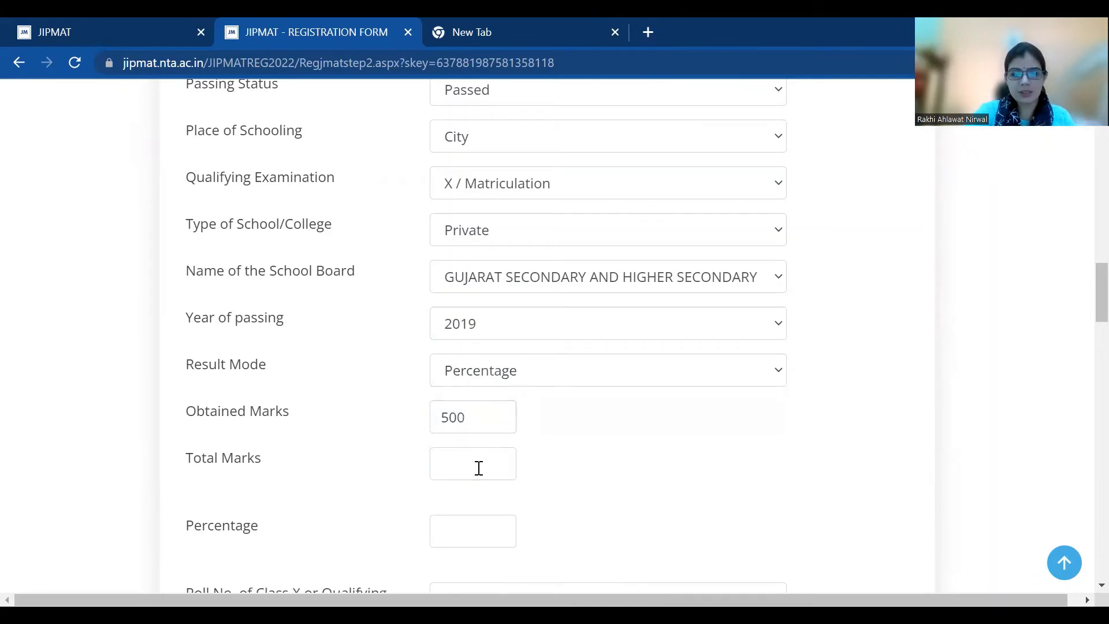
click(479, 468)
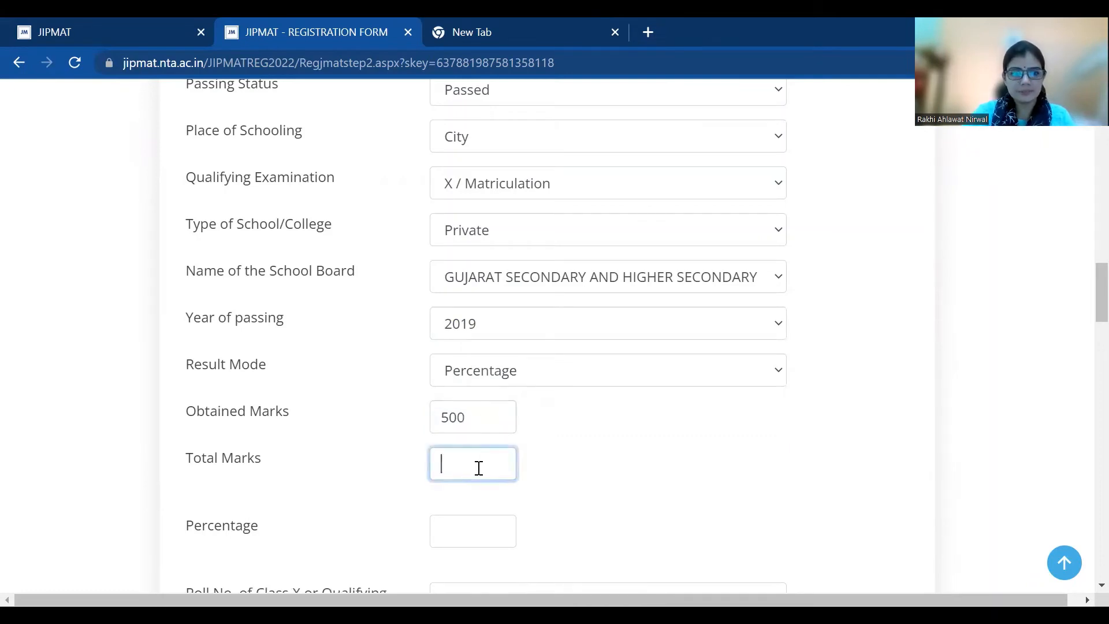
text(600)
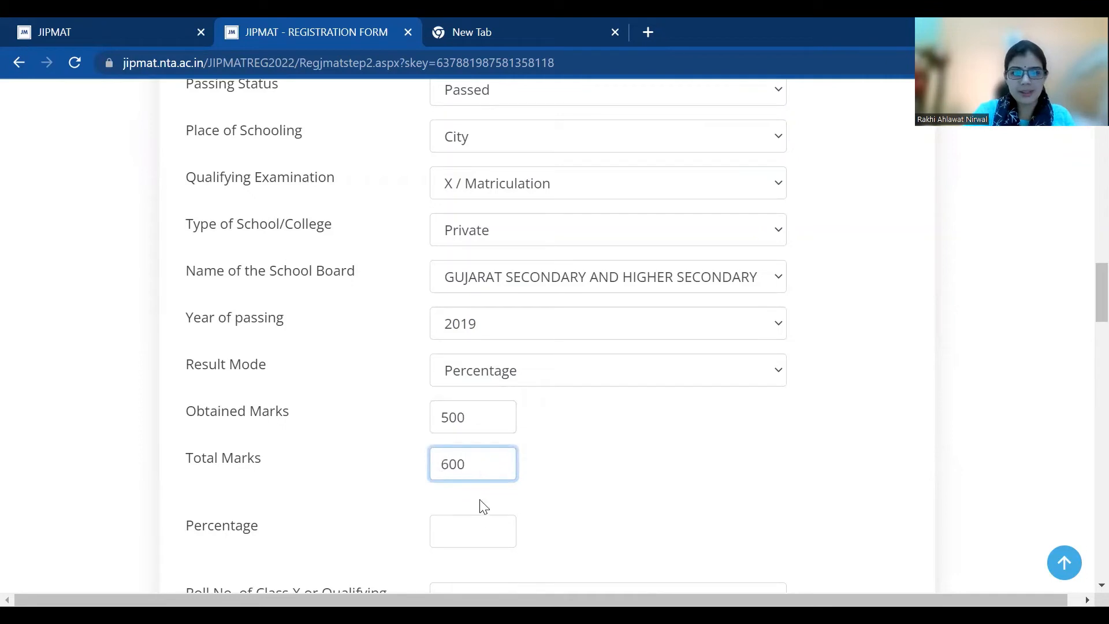
click(477, 527)
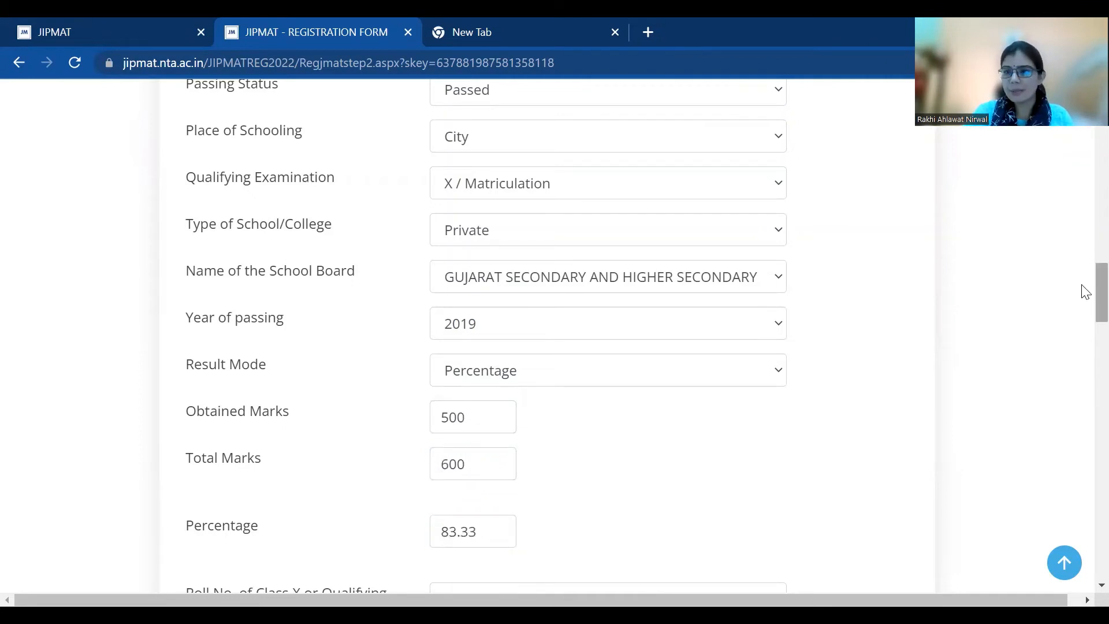
drag(1082, 293, 1085, 331)
Enter the Class X roll number, school name JPS PUBLIC SCHOOL and the school's pin code
click(476, 259)
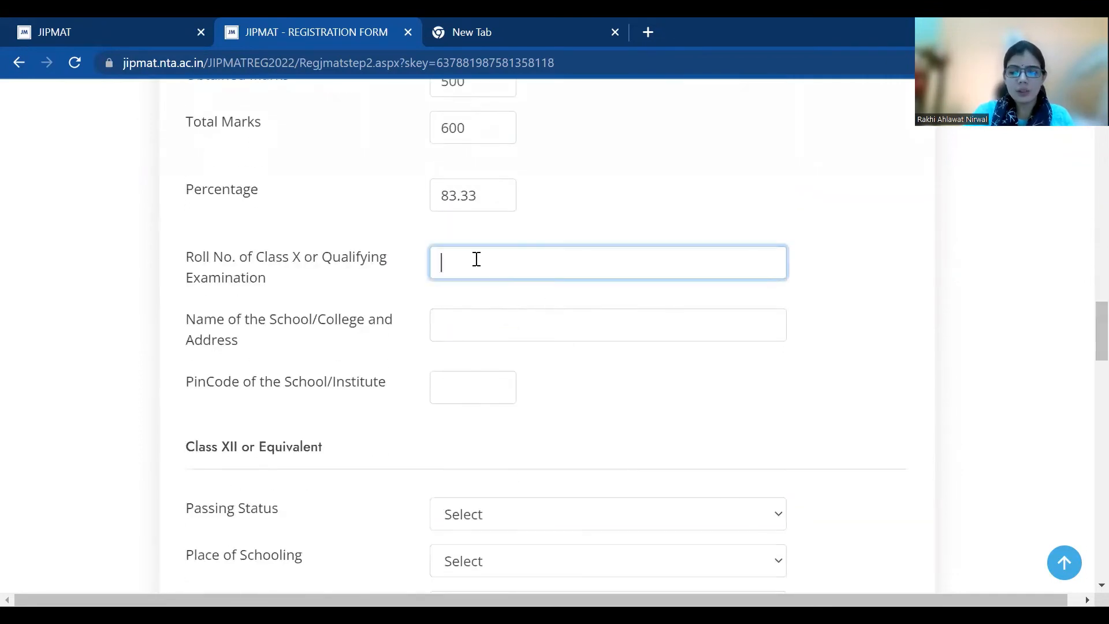
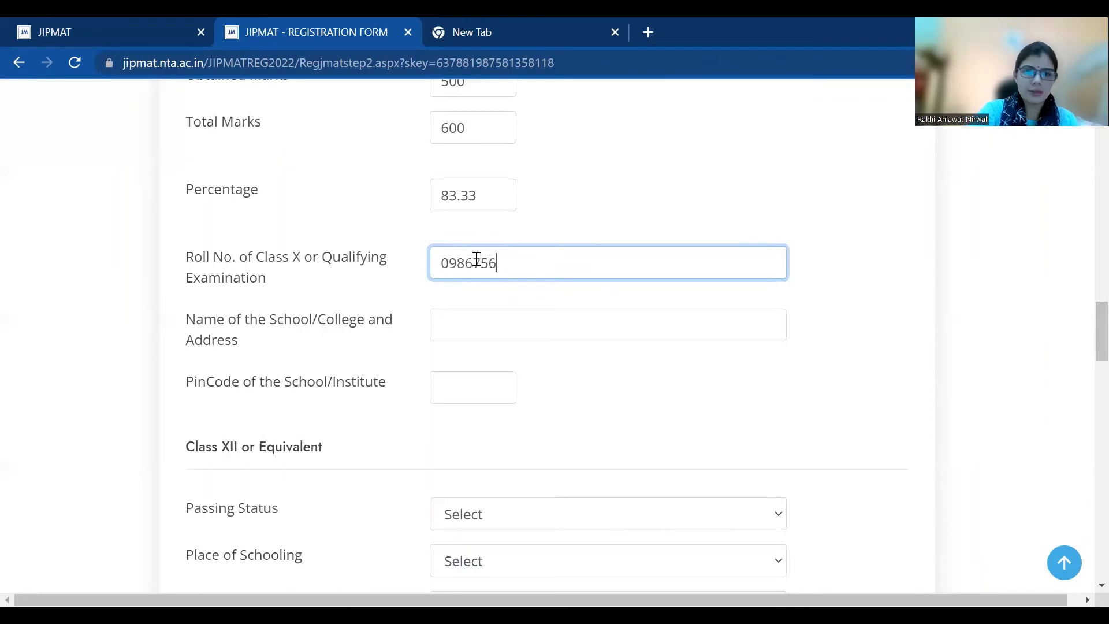
click(445, 326)
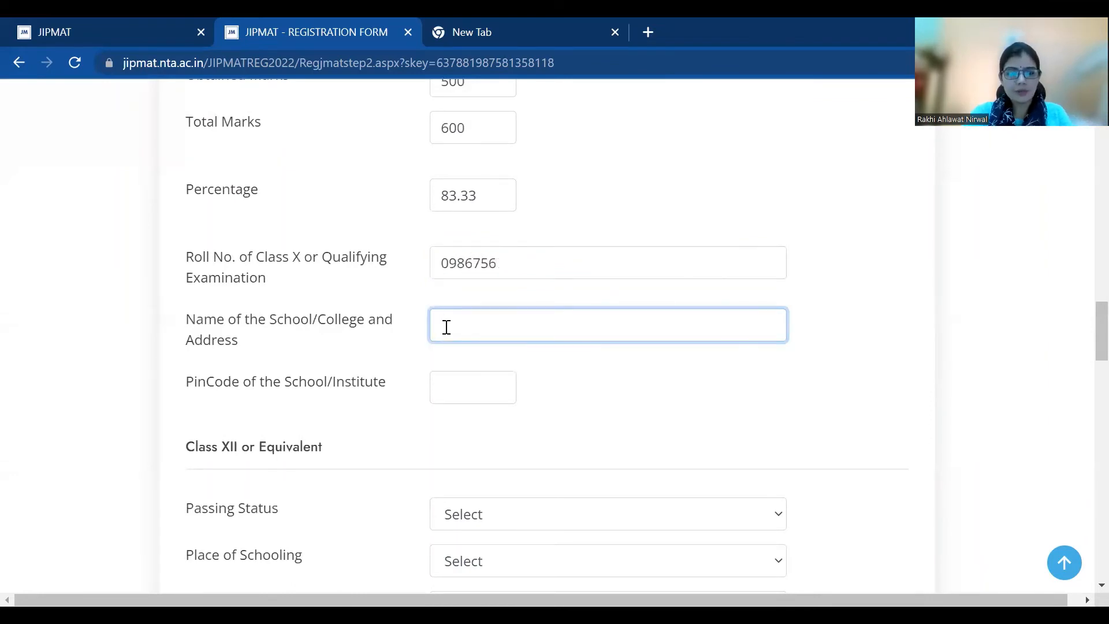
text(D PU)
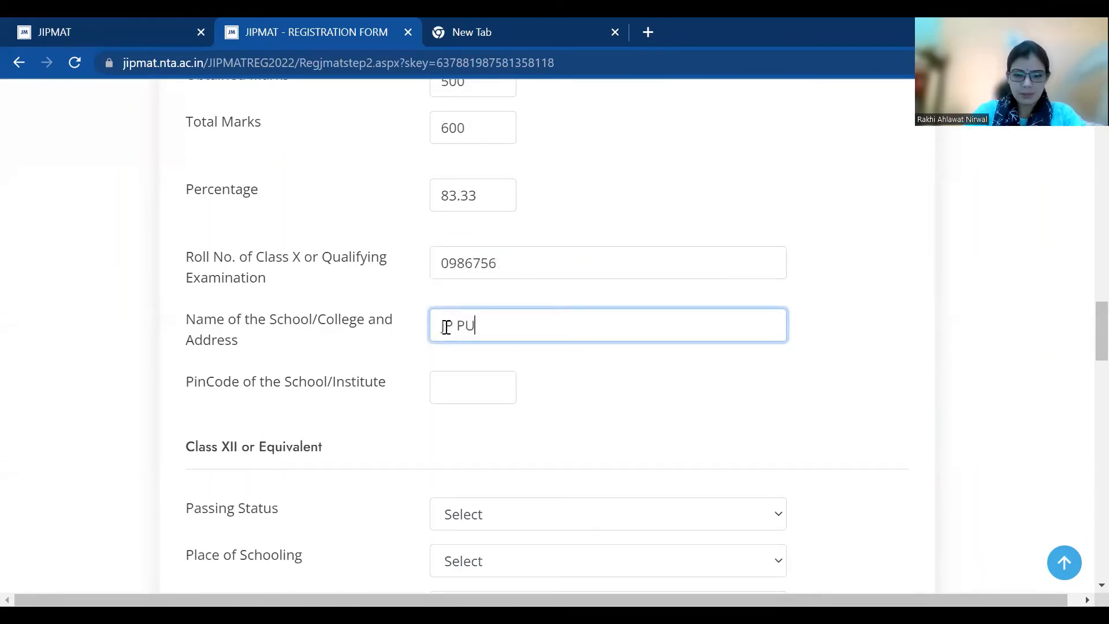
text(BLIC SC)
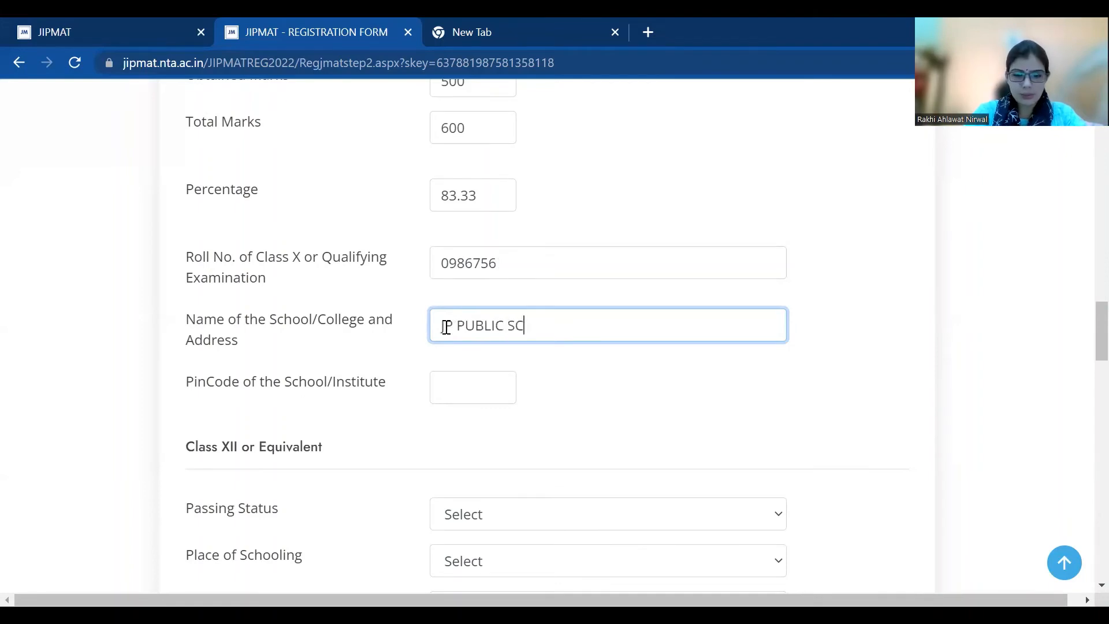
text(HOOL)
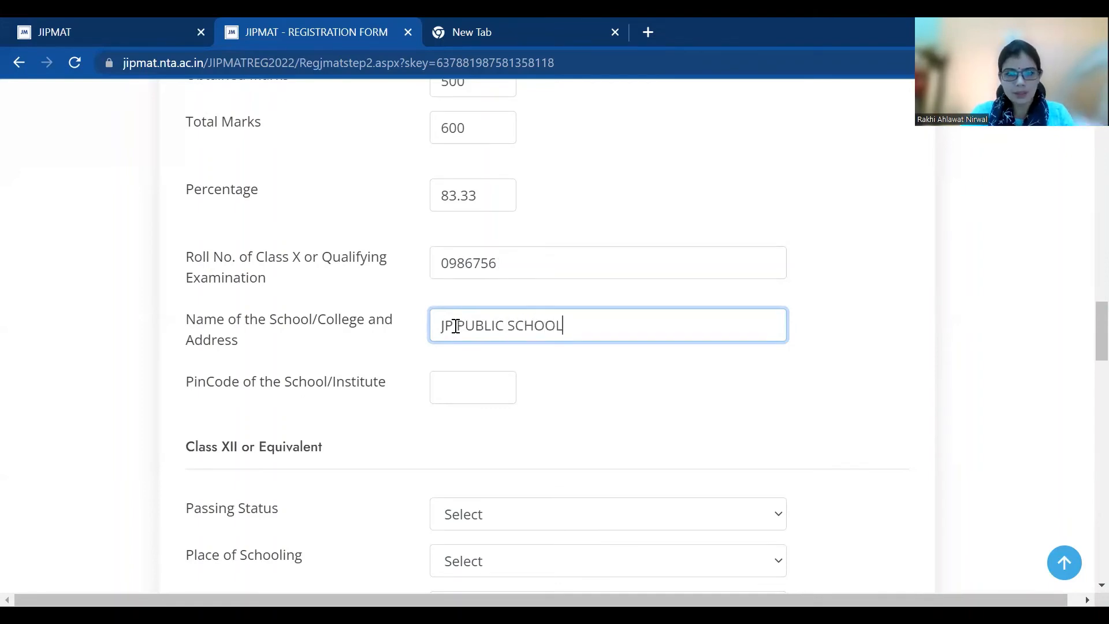
click(453, 327)
text(S)
click(451, 399)
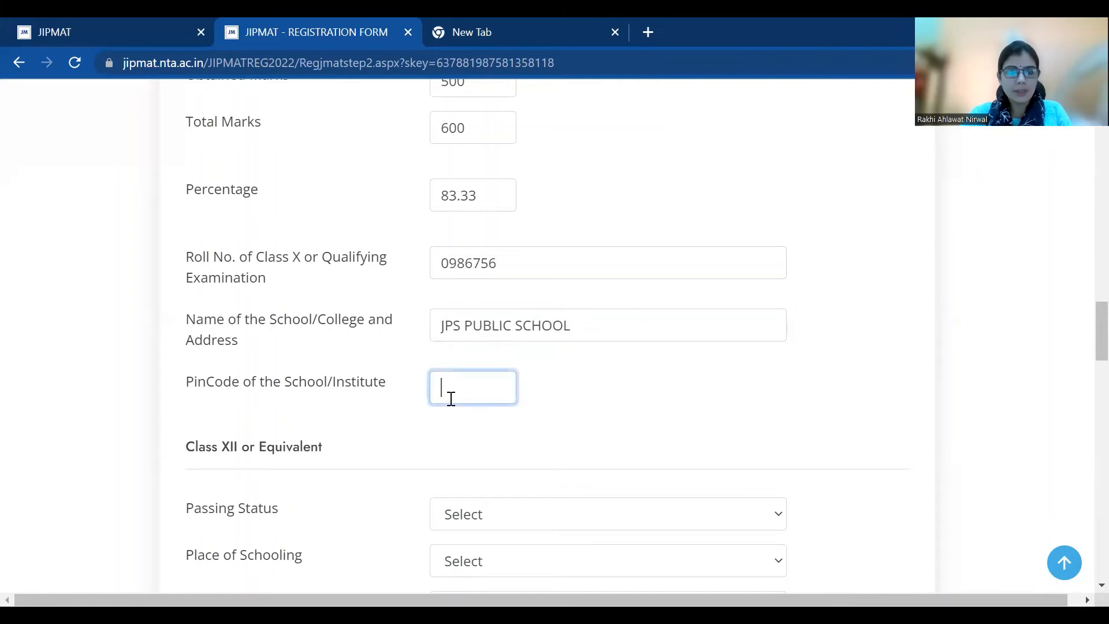
text(382421)
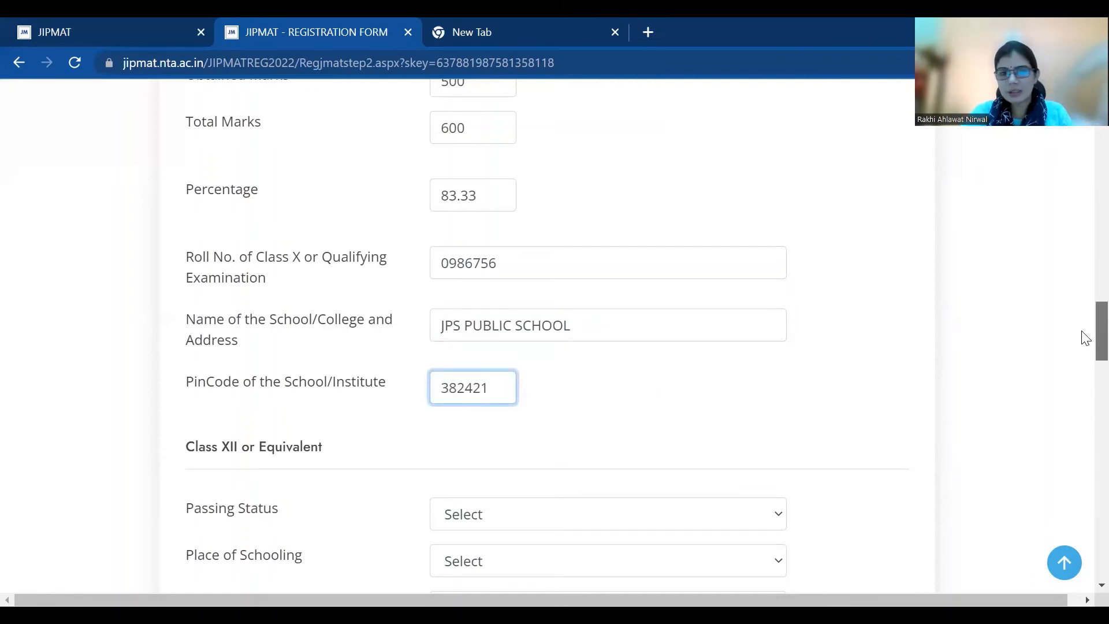
scroll(1082, 341, down, 3)
click(634, 325)
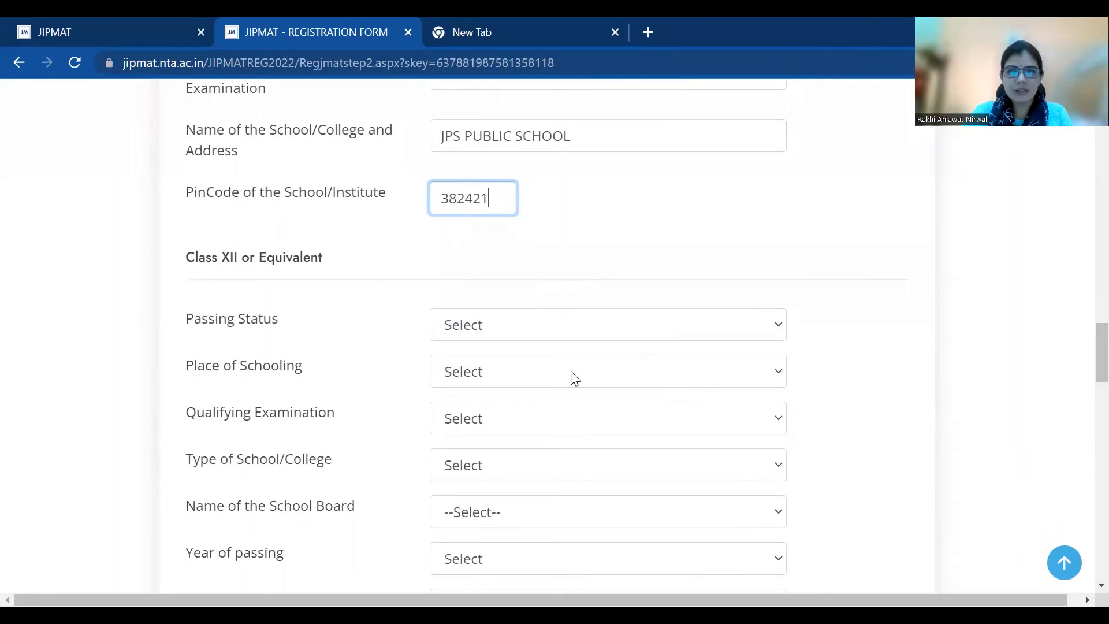
Set Class XII to Appearing, City, XII / Higher Secondary/ PUC, Private and the Gujarat board
click(564, 375)
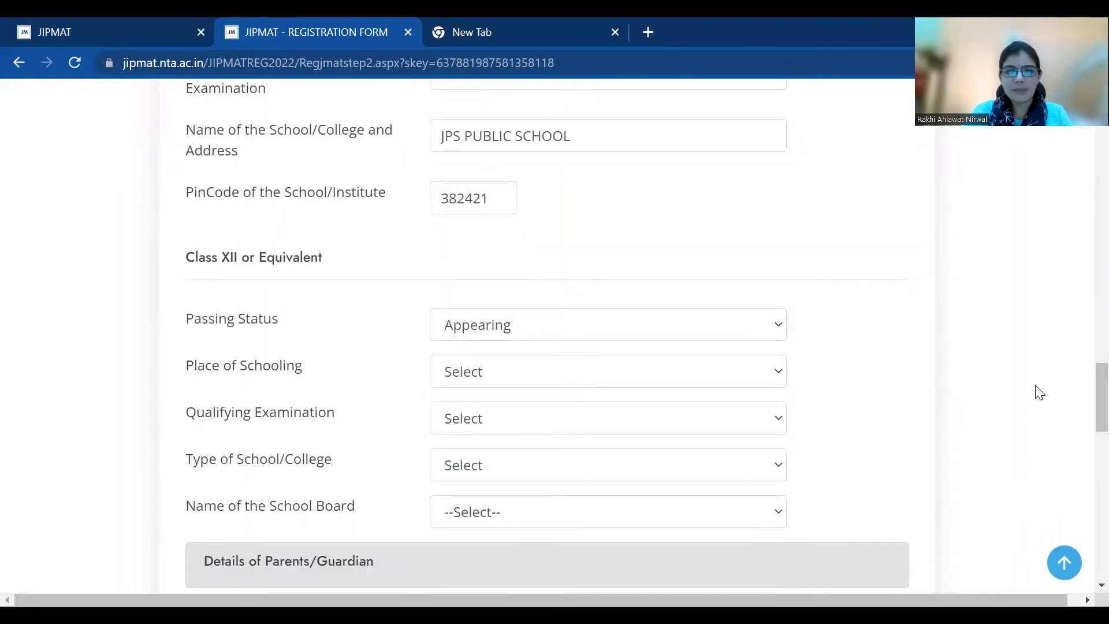
click(528, 379)
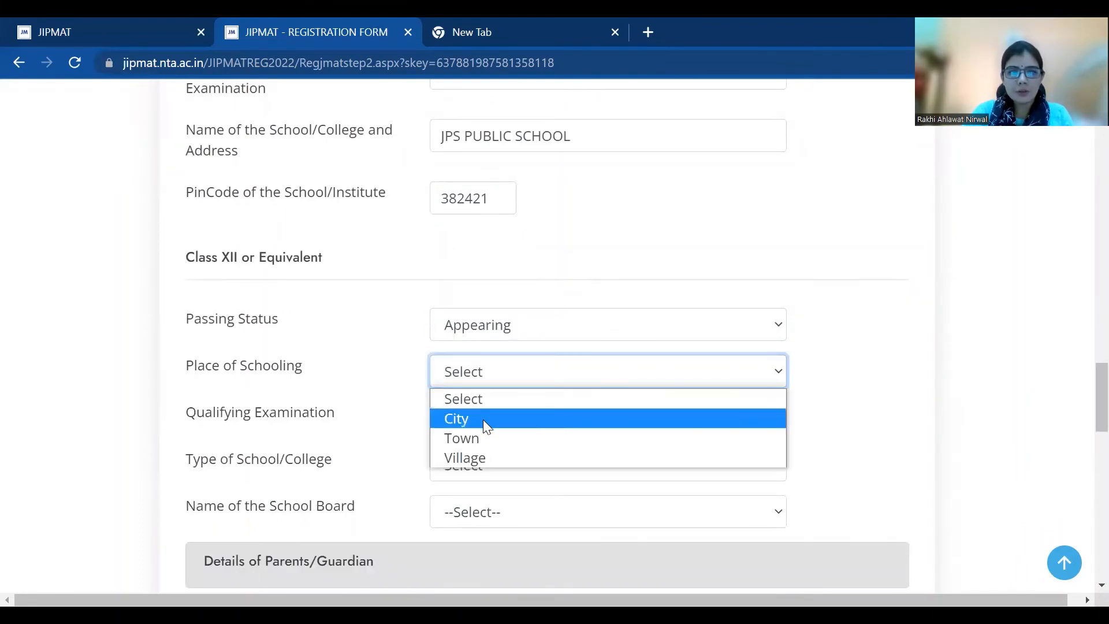
click(484, 419)
click(484, 421)
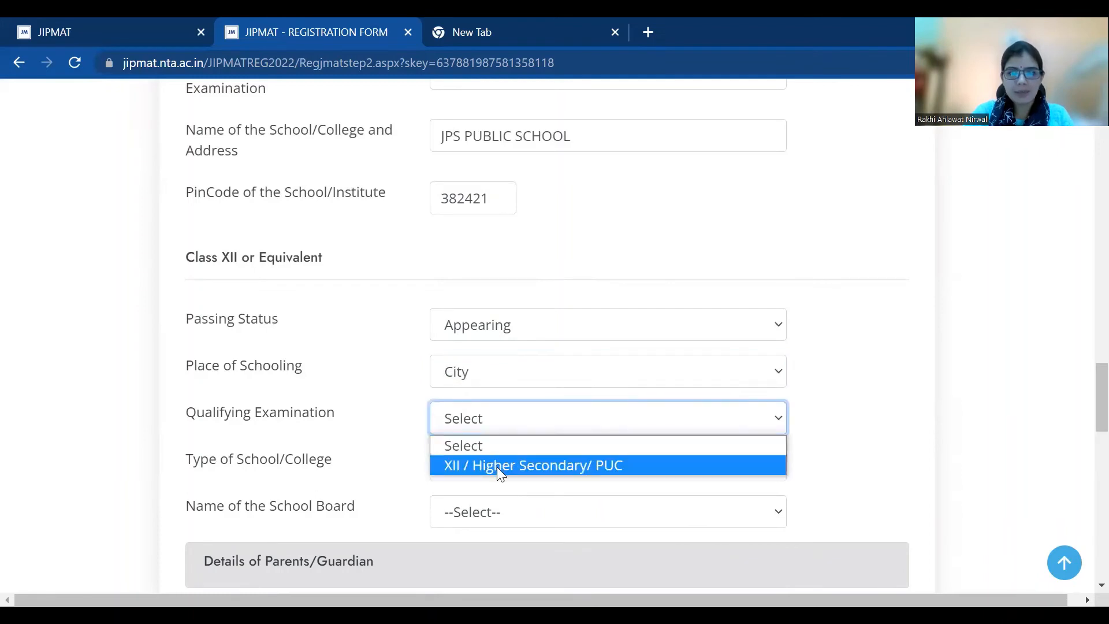
click(493, 465)
click(489, 468)
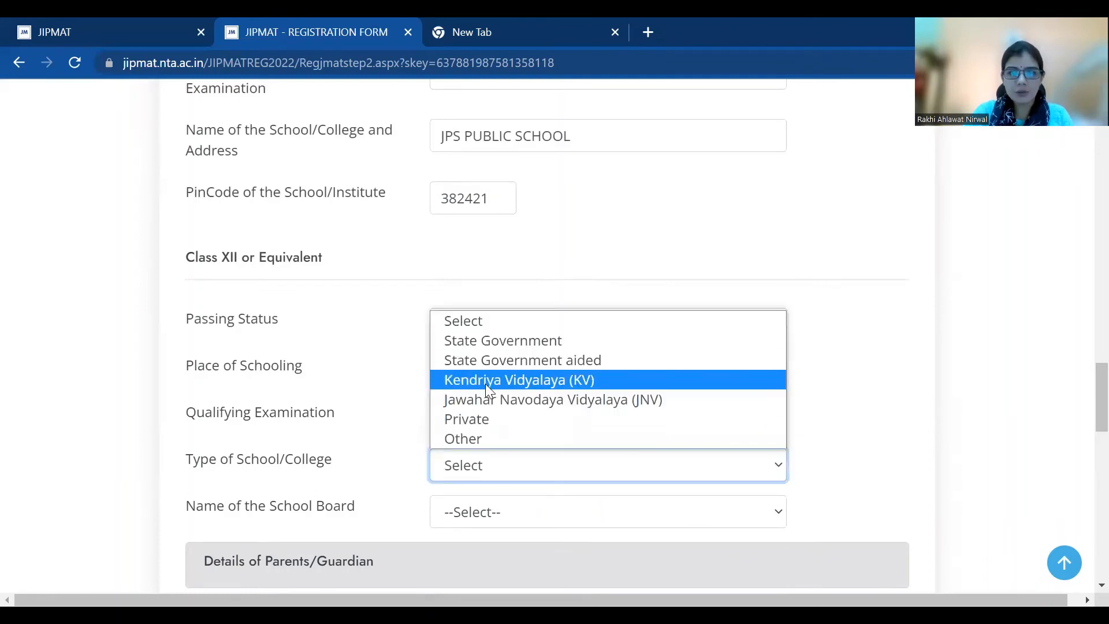
click(487, 415)
click(439, 512)
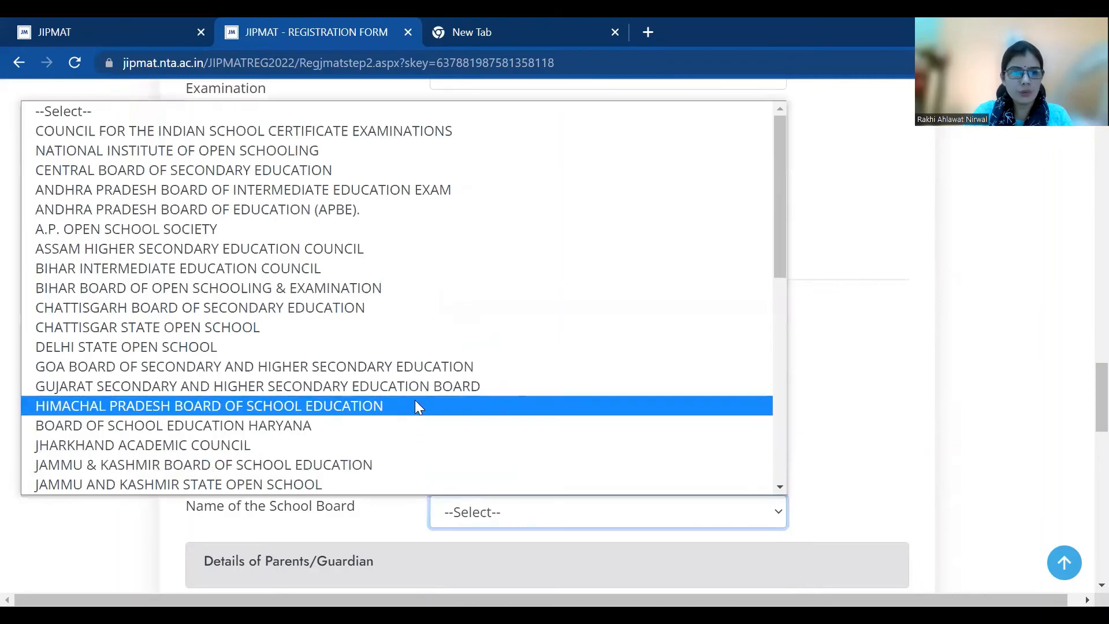
click(426, 390)
scroll(1085, 398, down, 5)
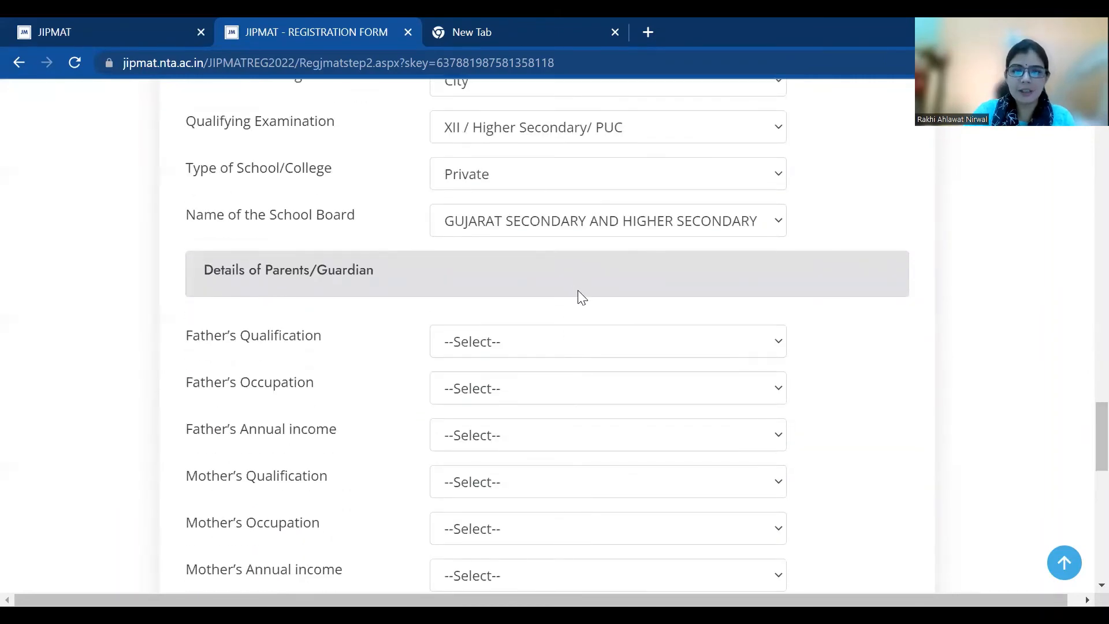
Set father's details: Post Graduation and above, Self employed, income 10–15 lakh
click(580, 358)
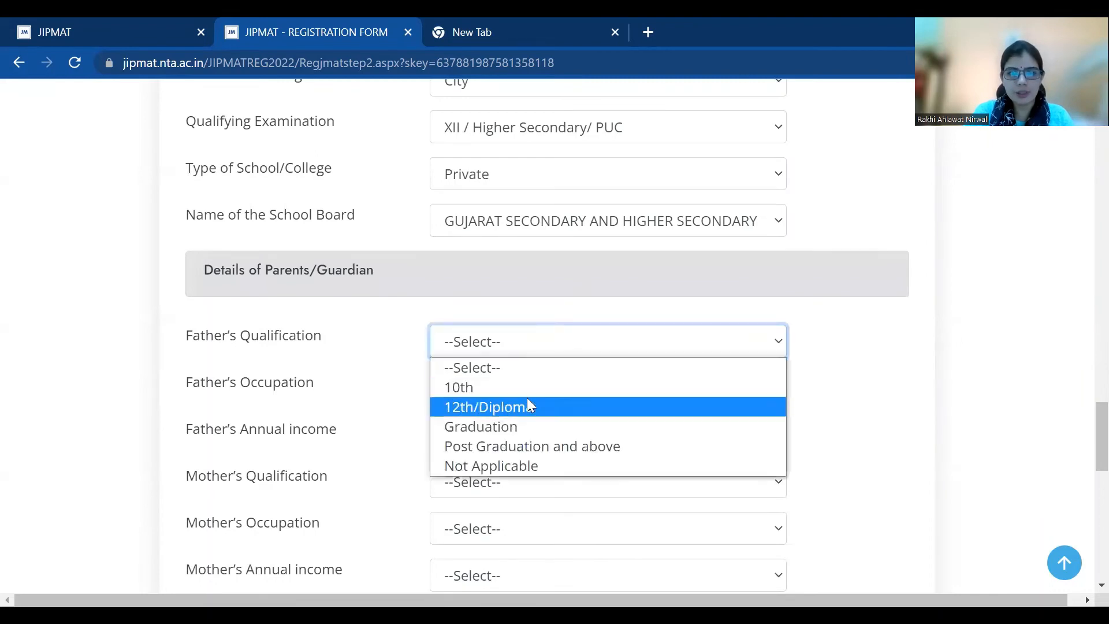
click(532, 449)
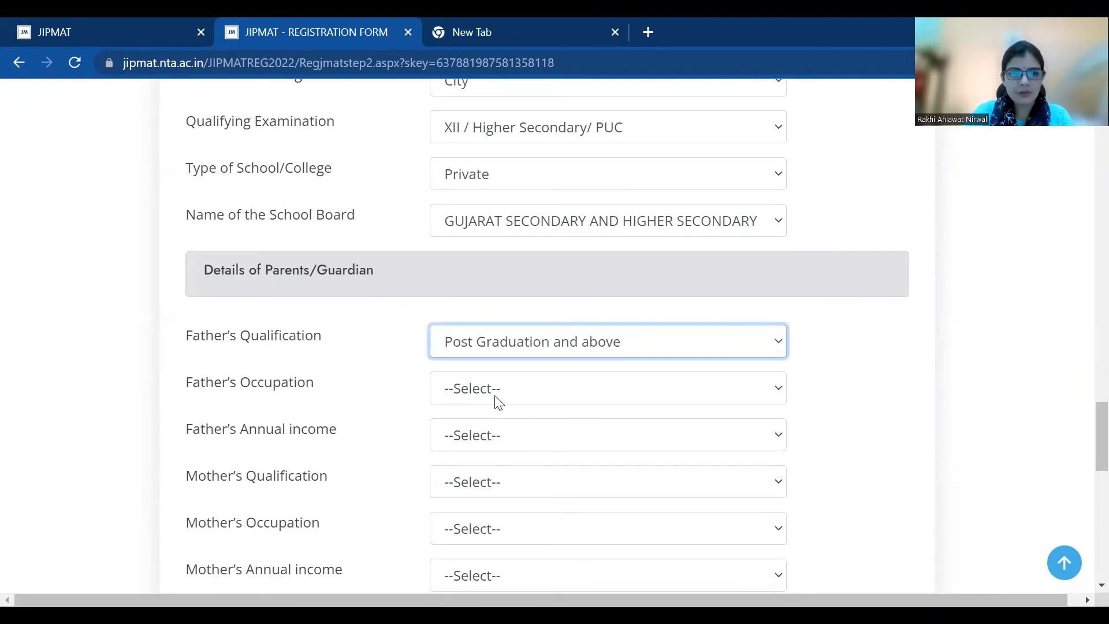
click(498, 399)
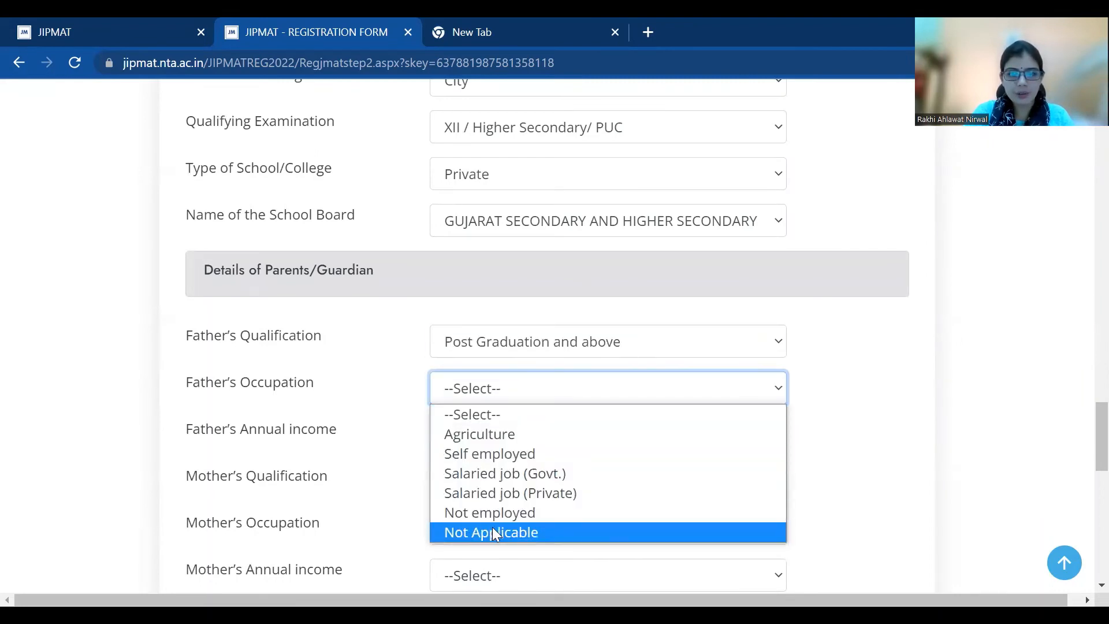
click(517, 455)
click(498, 448)
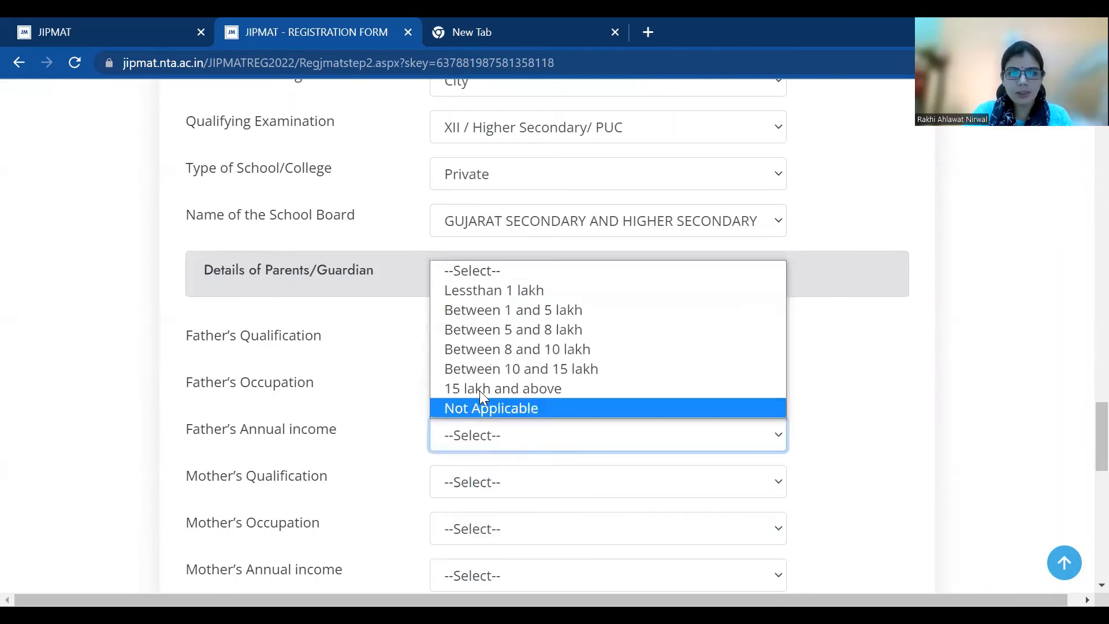
click(496, 368)
Set mother's details: Graduation, House Wife, income 1–5 lakh
click(487, 494)
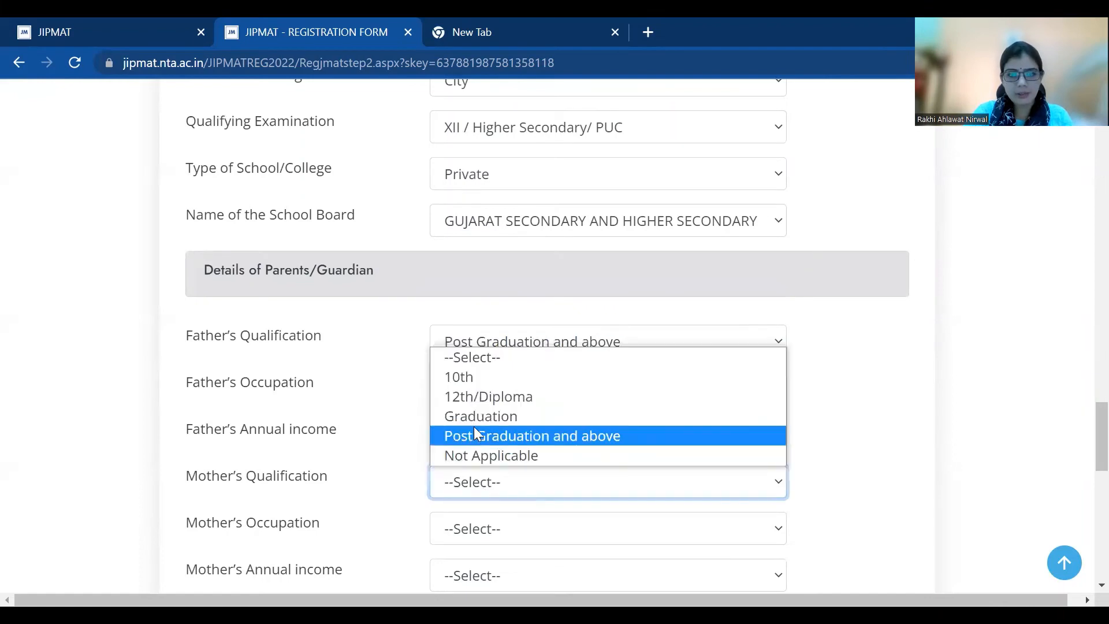
click(484, 414)
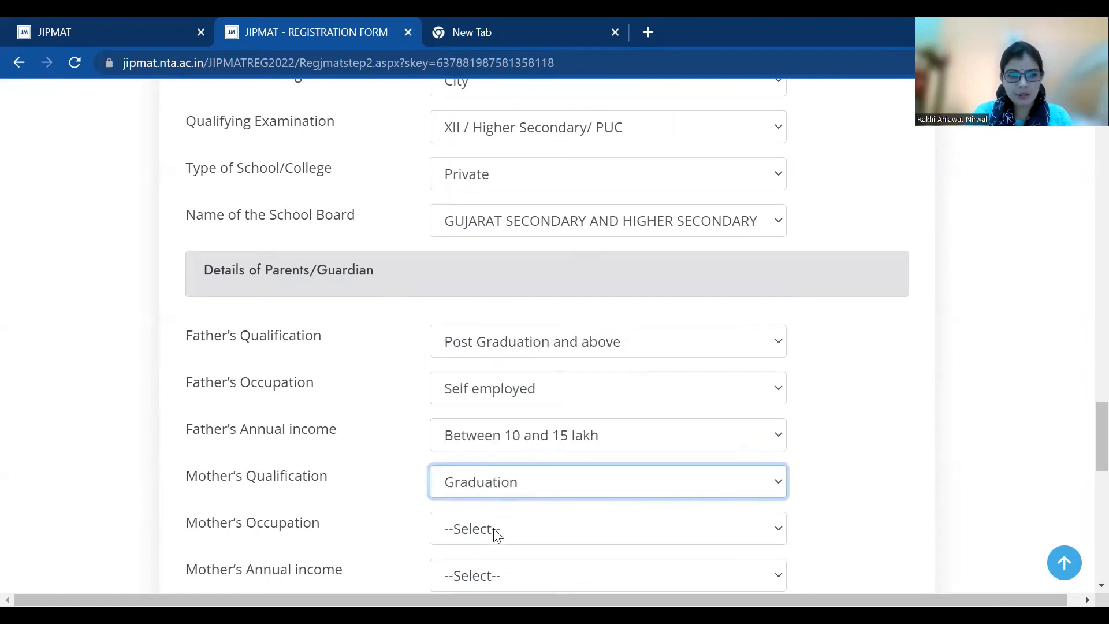
click(508, 528)
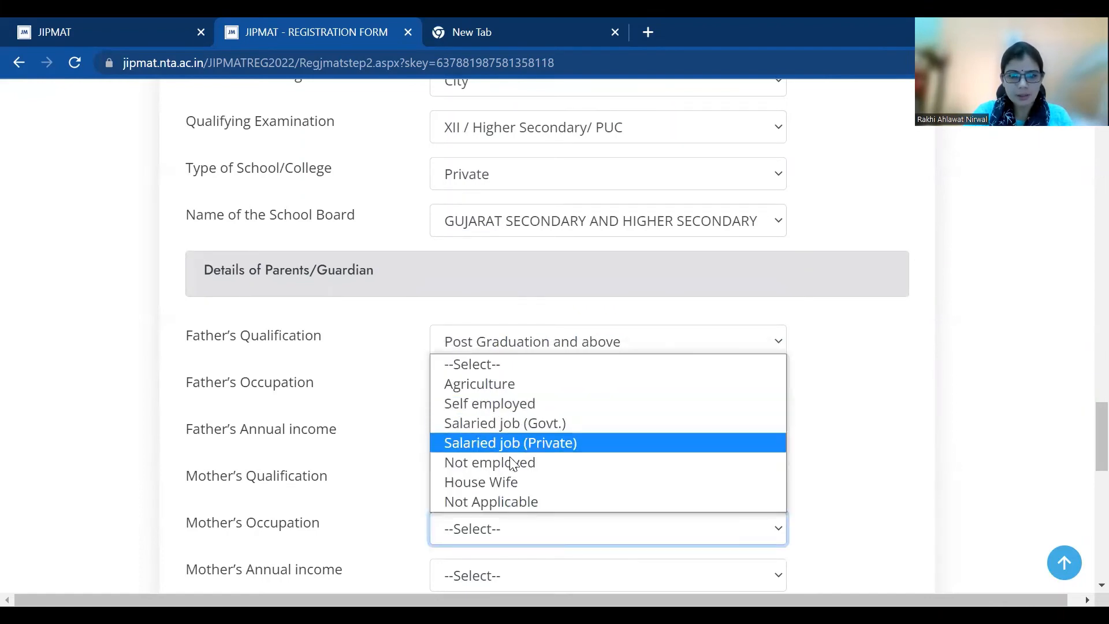
click(507, 481)
scroll(1085, 458, down, 3)
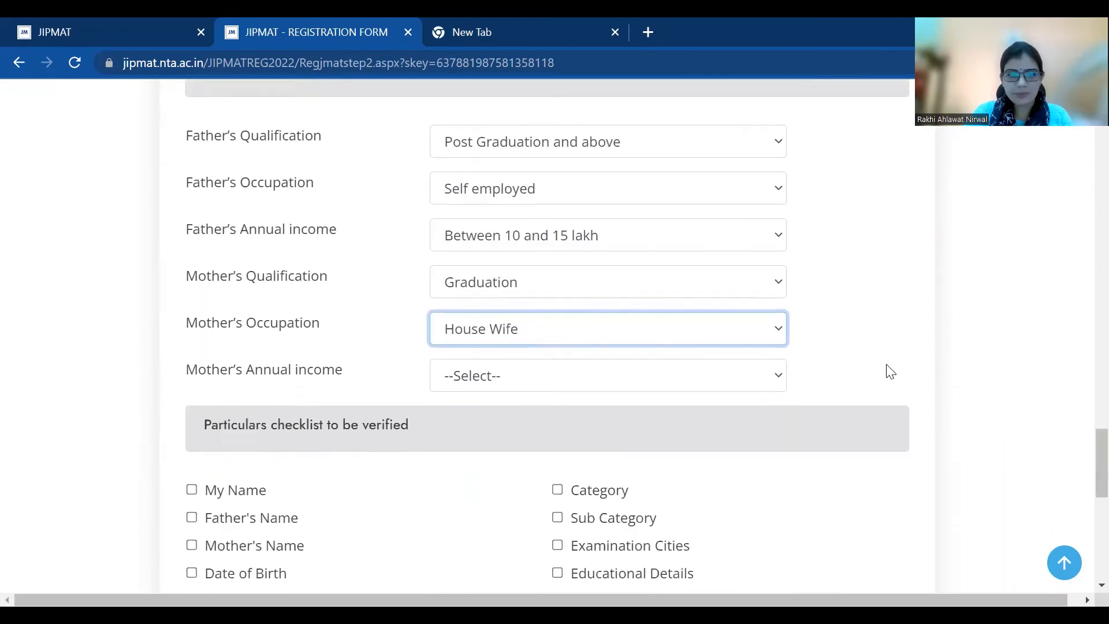
click(657, 380)
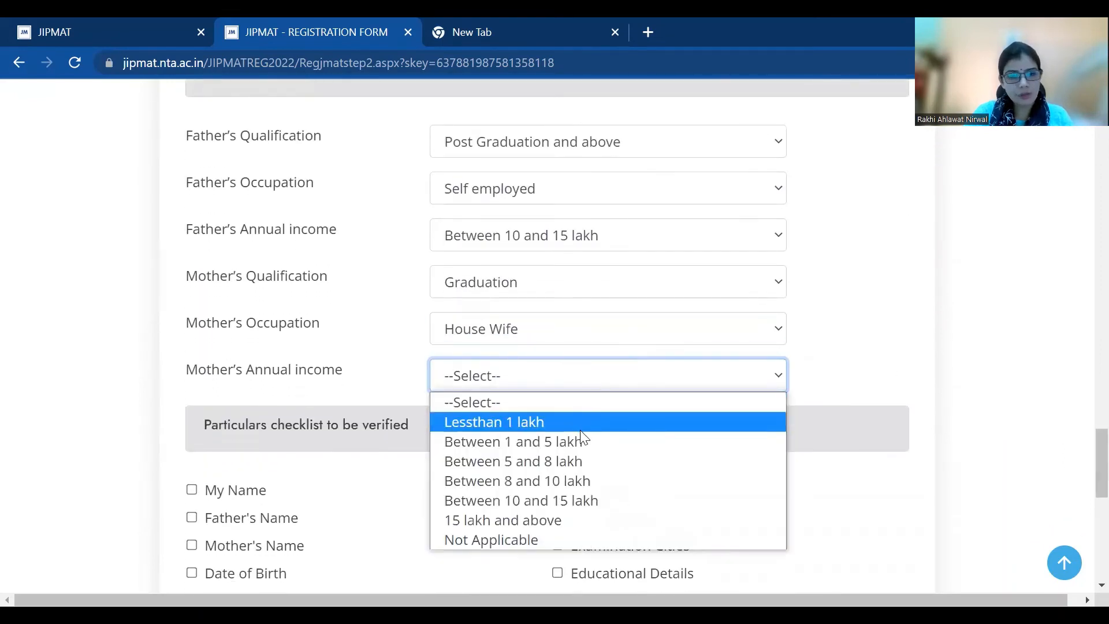
click(576, 441)
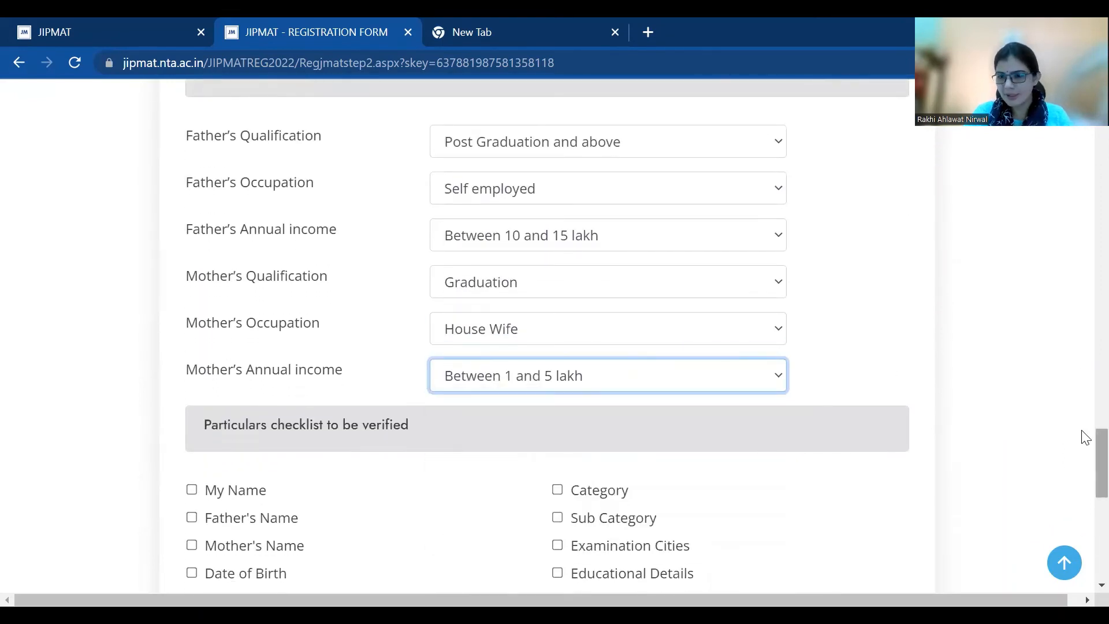
scroll(1085, 457, down, 1)
scroll(1085, 458, down, 3)
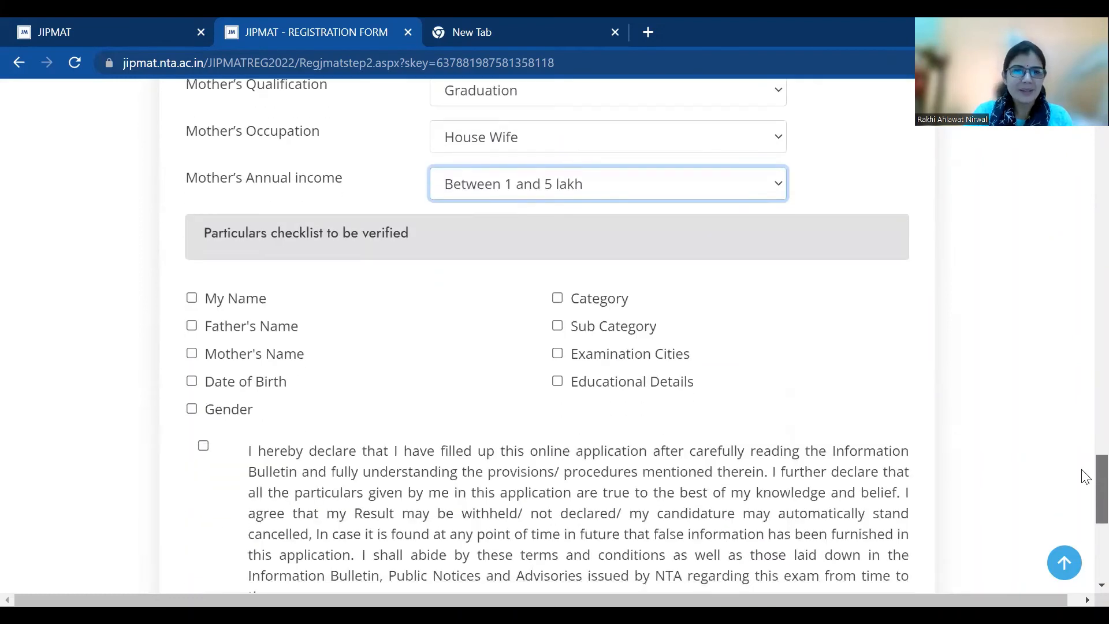
Tick all verification checklist items from name to examination cities, and accept the declaration
click(192, 298)
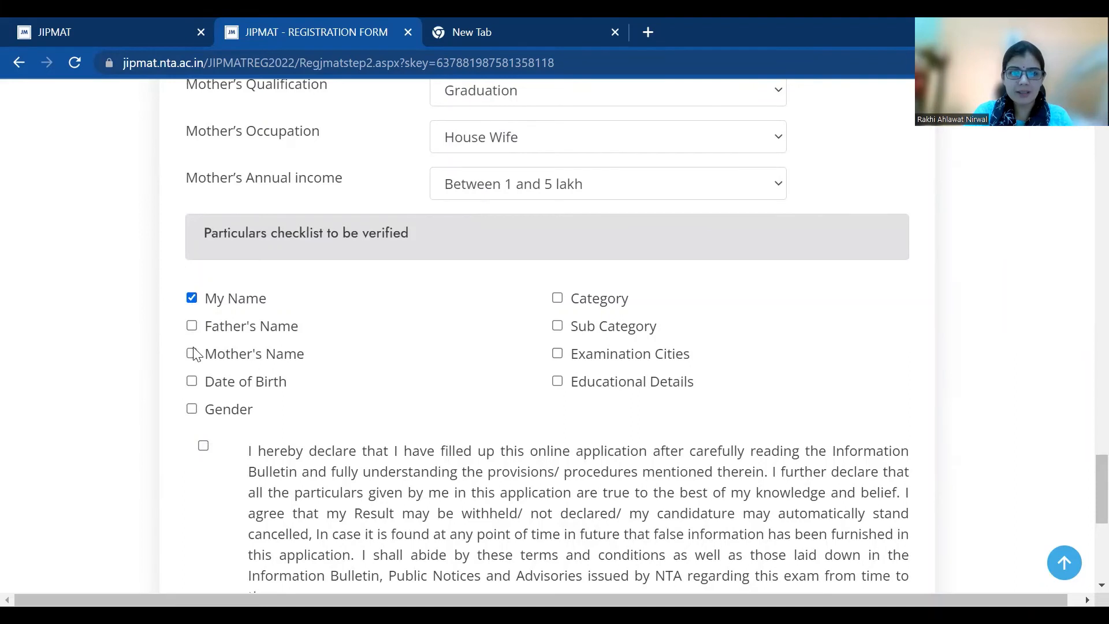
click(192, 353)
click(192, 326)
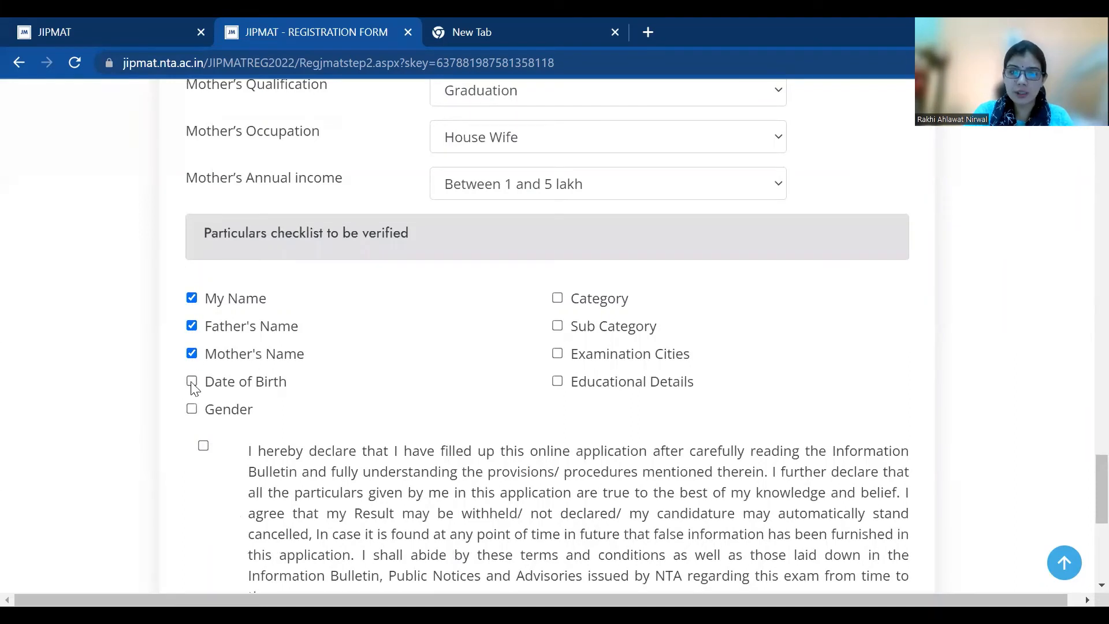
click(192, 381)
click(193, 409)
click(558, 299)
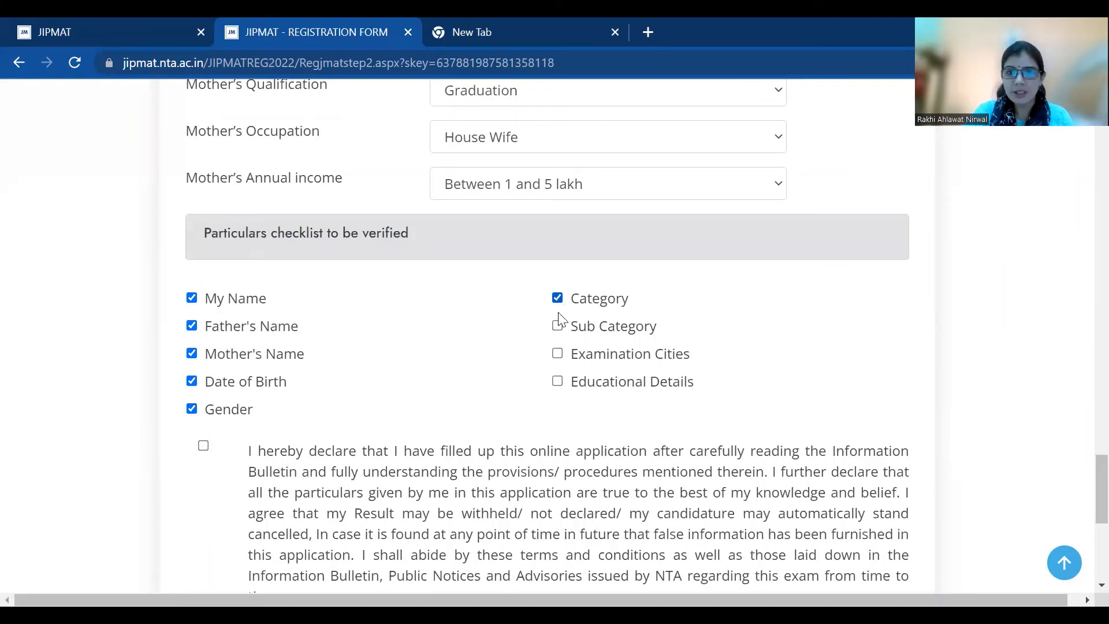
click(558, 327)
click(558, 353)
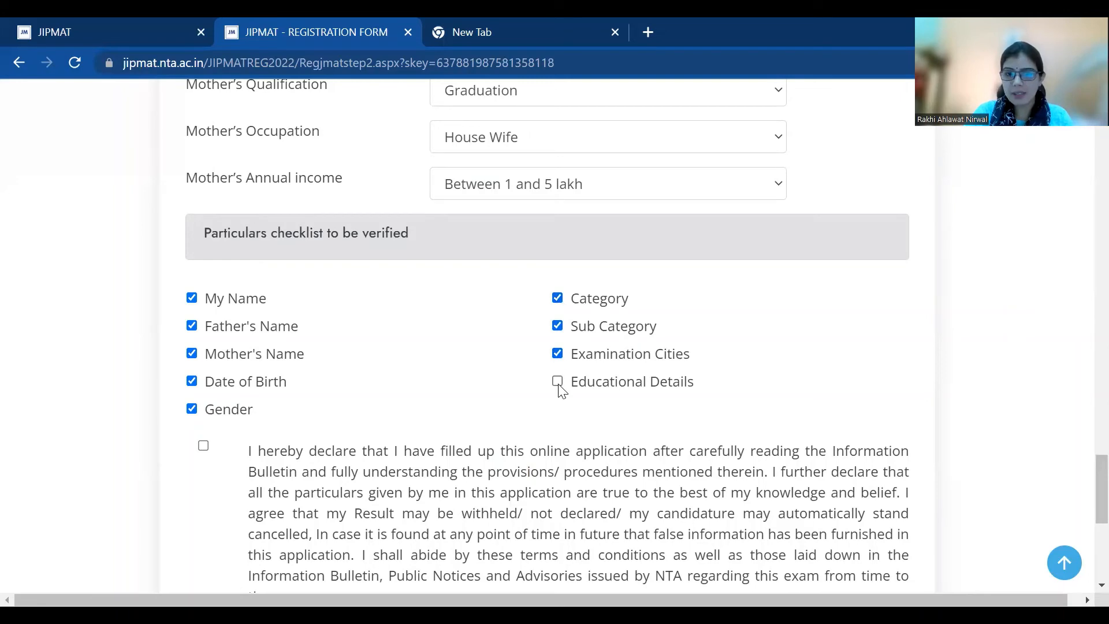
click(203, 445)
Enter the security pin from a refreshed image and submit the form
scroll(1083, 511, down, 5)
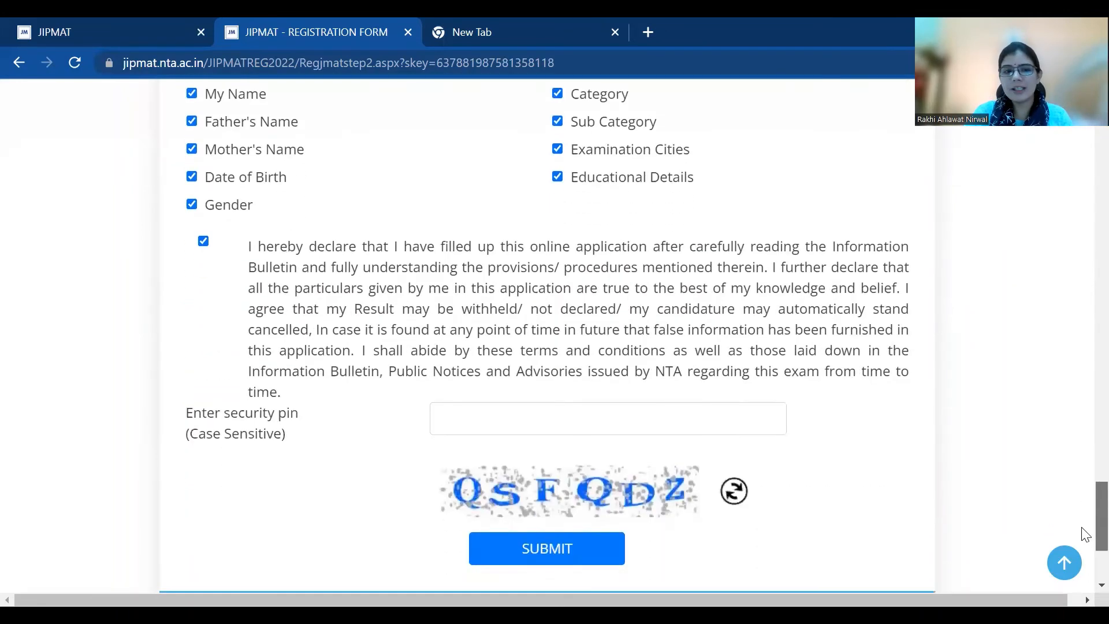
click(557, 319)
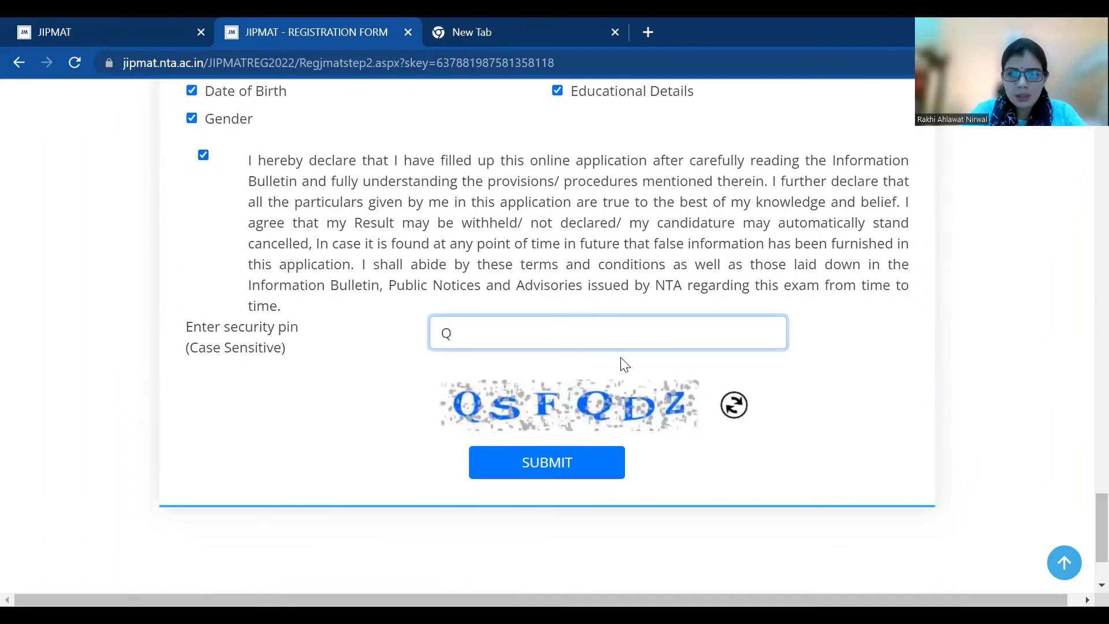
click(732, 405)
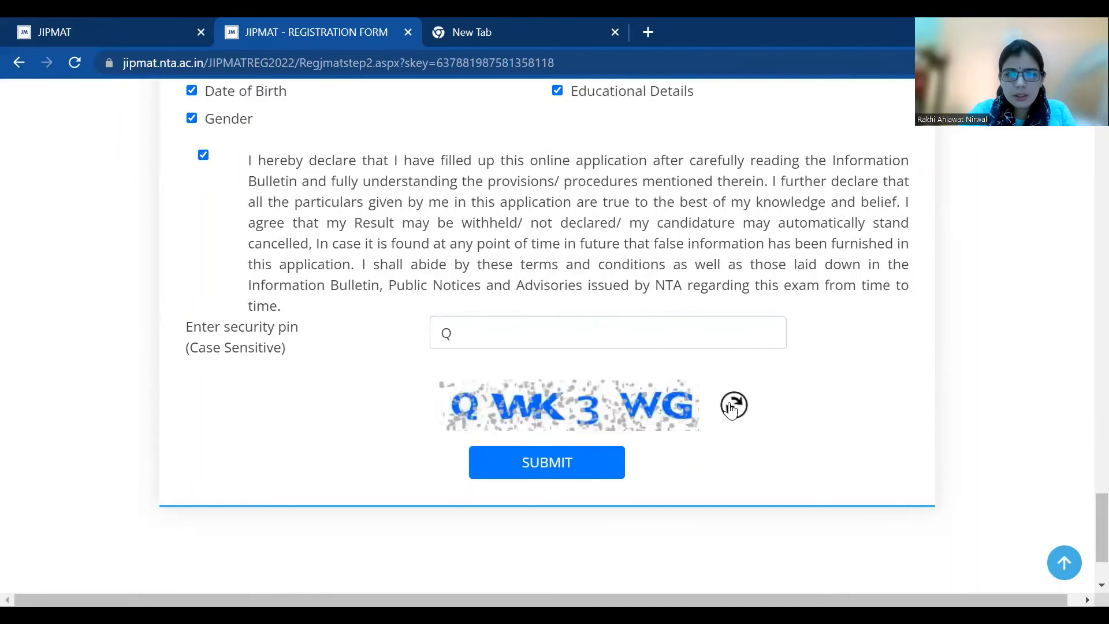
click(472, 333)
text(W)
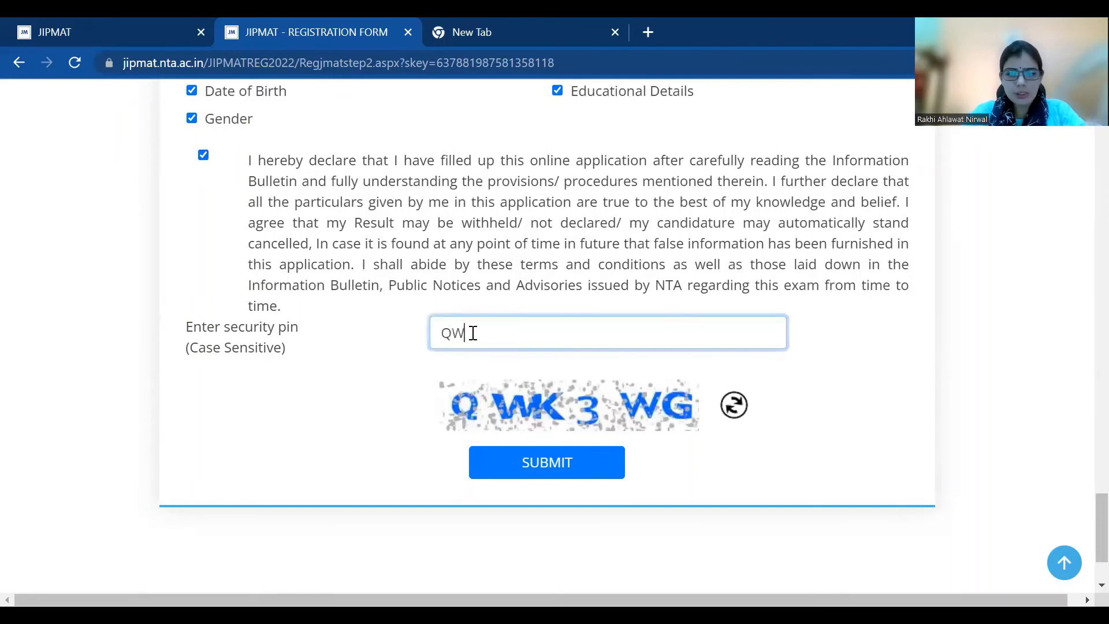
text(K3)
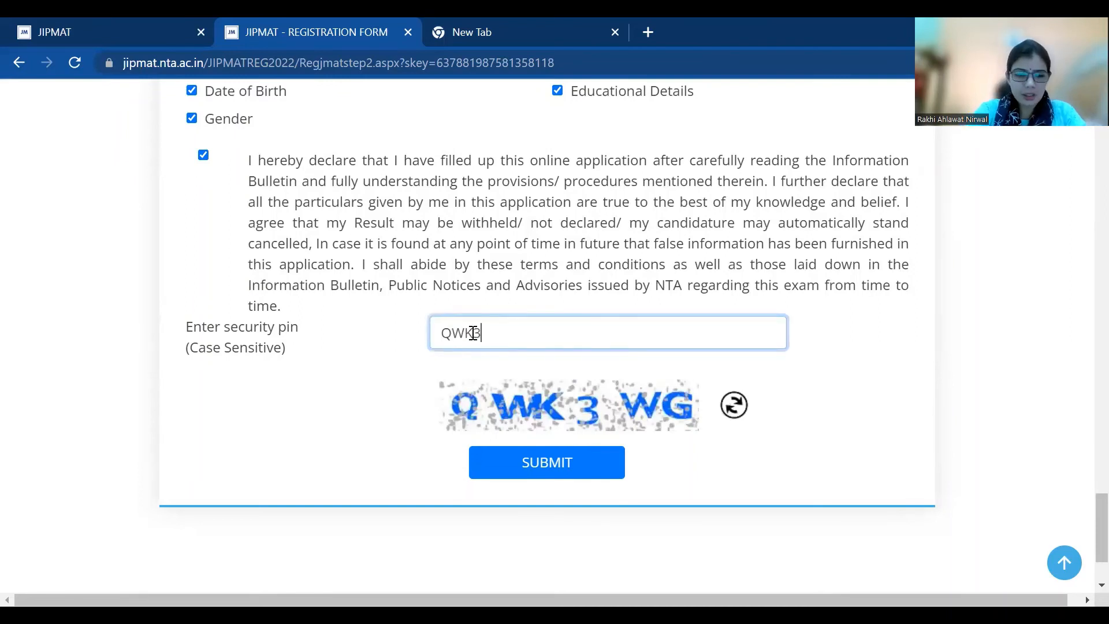
text(WG)
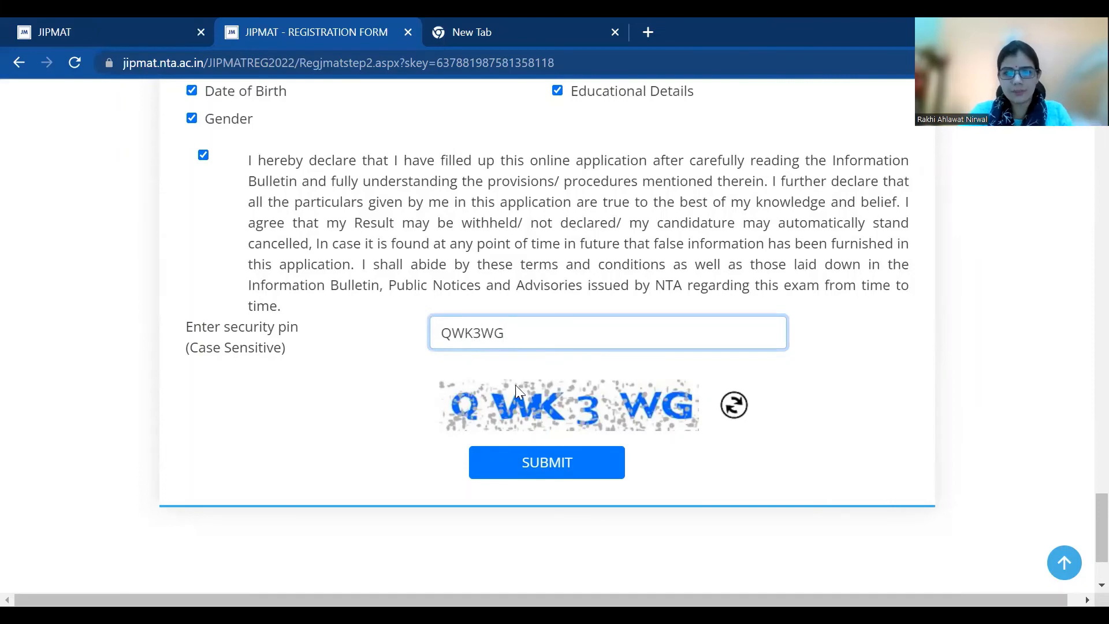
click(562, 471)
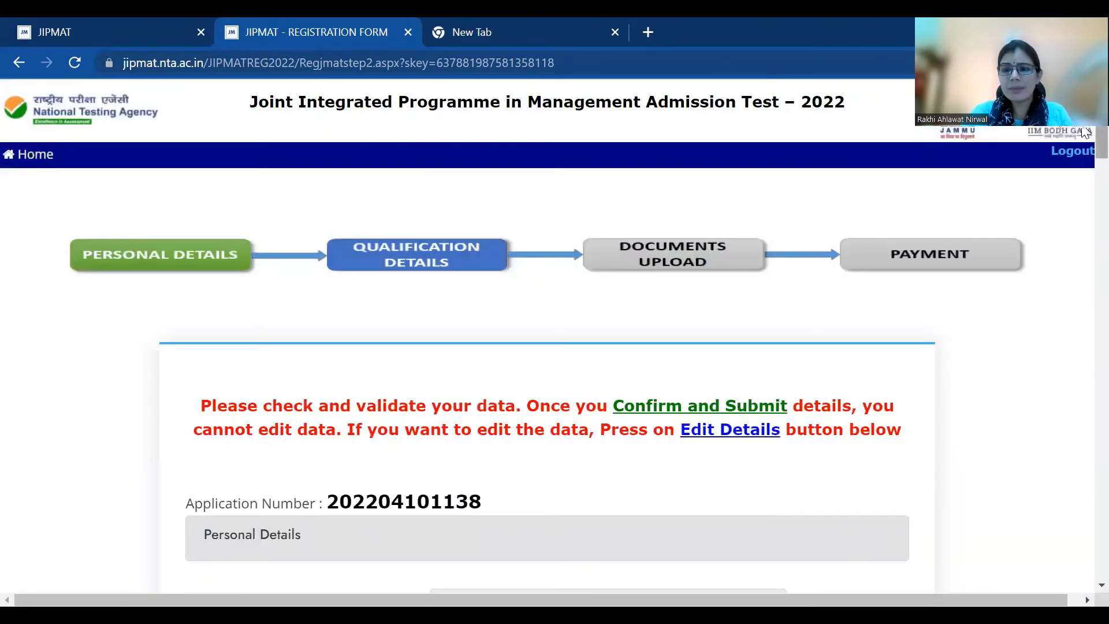
Review the entered application data down to the bottom and confirm the details
scroll(1085, 174, down, 3)
scroll(1085, 173, down, 15)
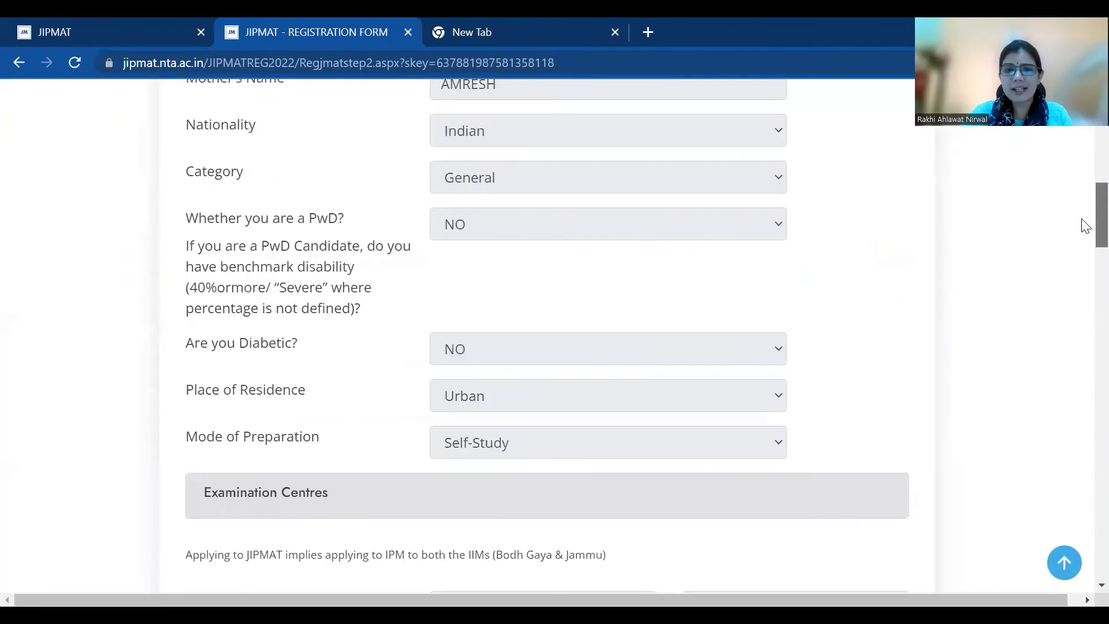
scroll(1087, 304, down, 20)
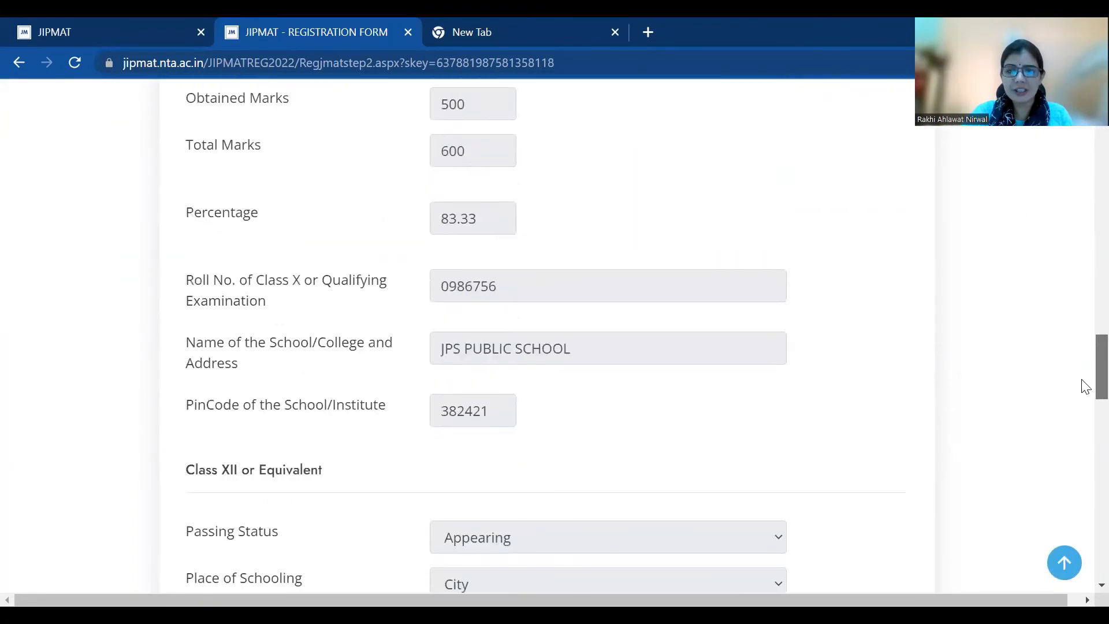
scroll(1085, 437, down, 13)
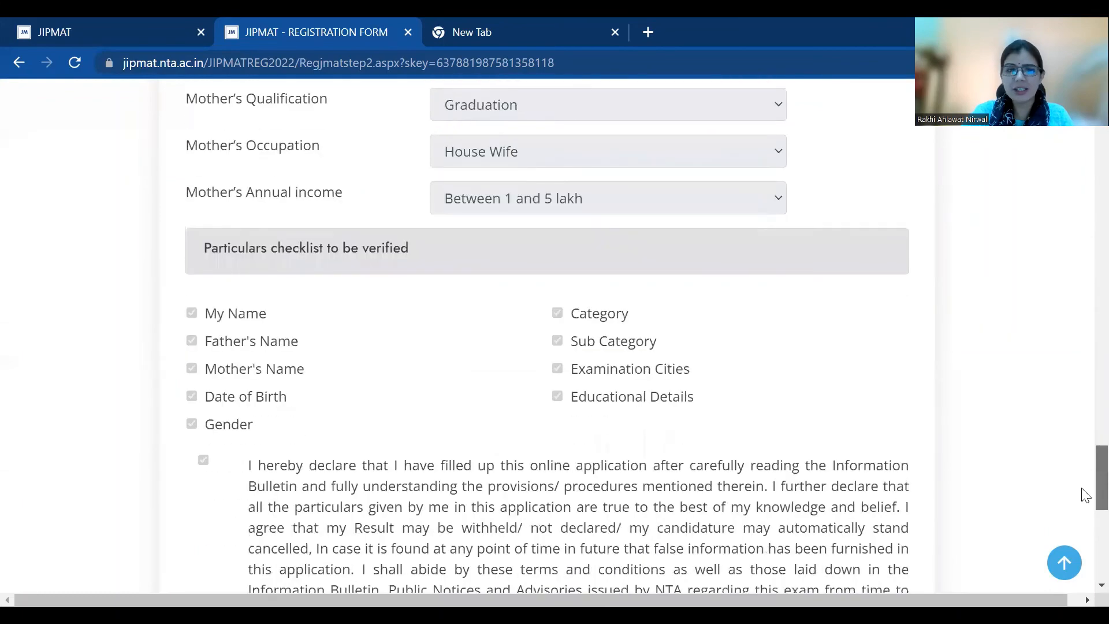
scroll(1074, 543, down, 1)
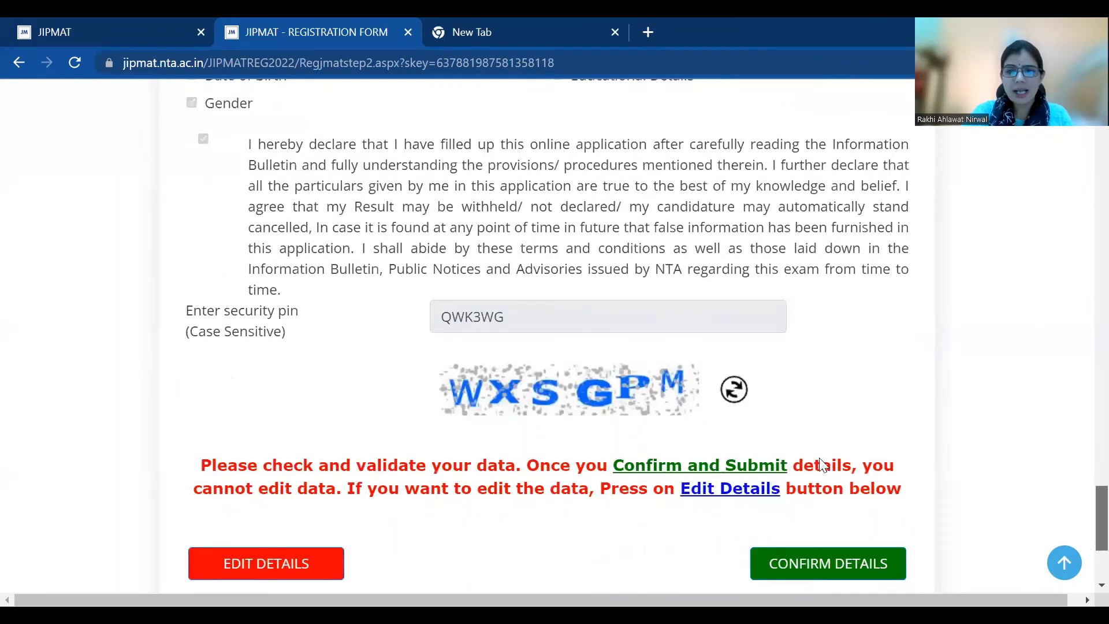
scroll(1065, 560, down, 2)
click(823, 442)
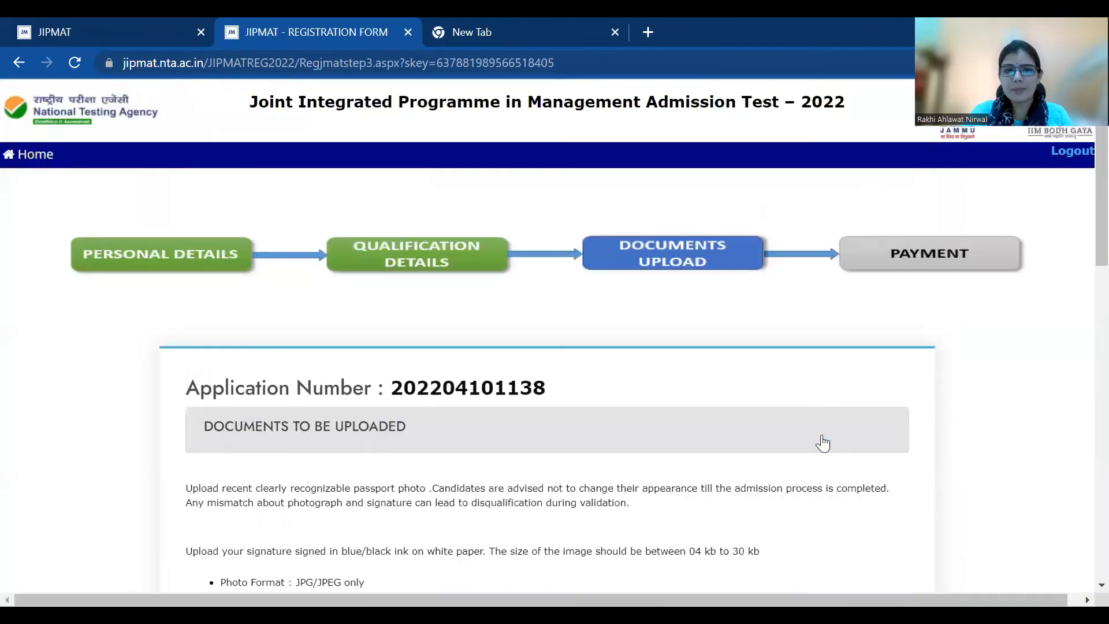
scroll(1085, 260, down, 3)
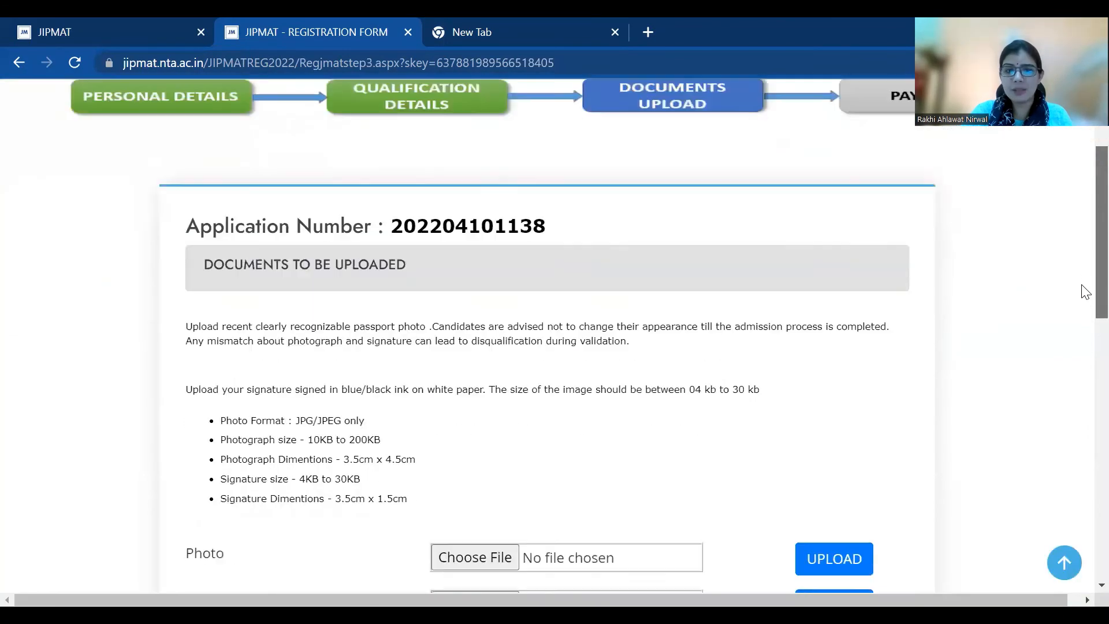
scroll(1084, 336, down, 2)
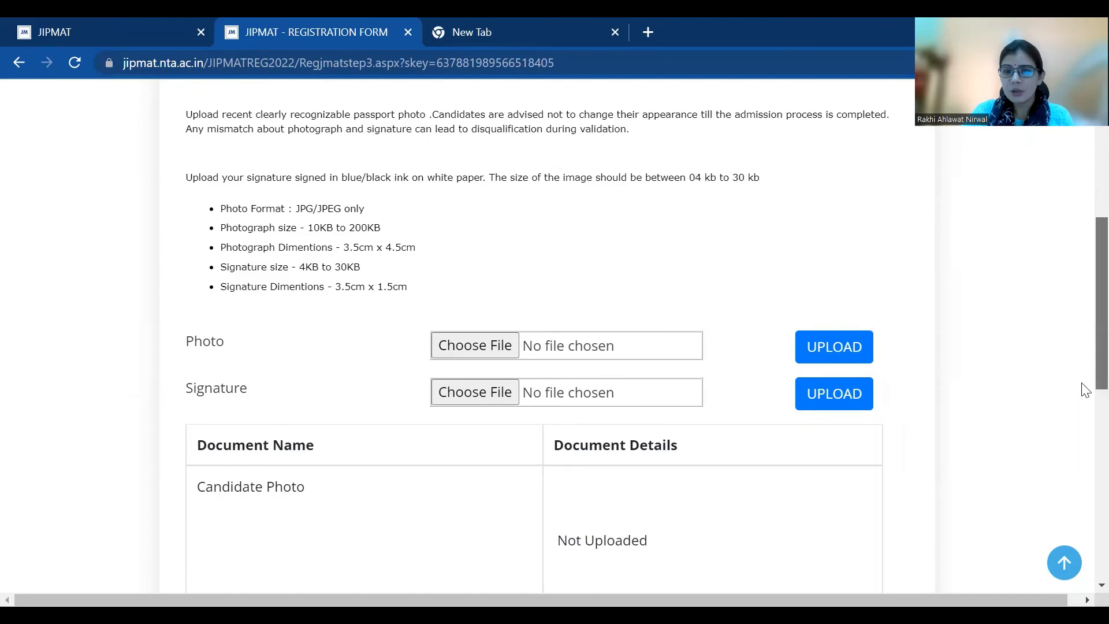
scroll(1084, 399, down, 8)
scroll(1084, 520, up, 3)
scroll(1085, 462, up, 2)
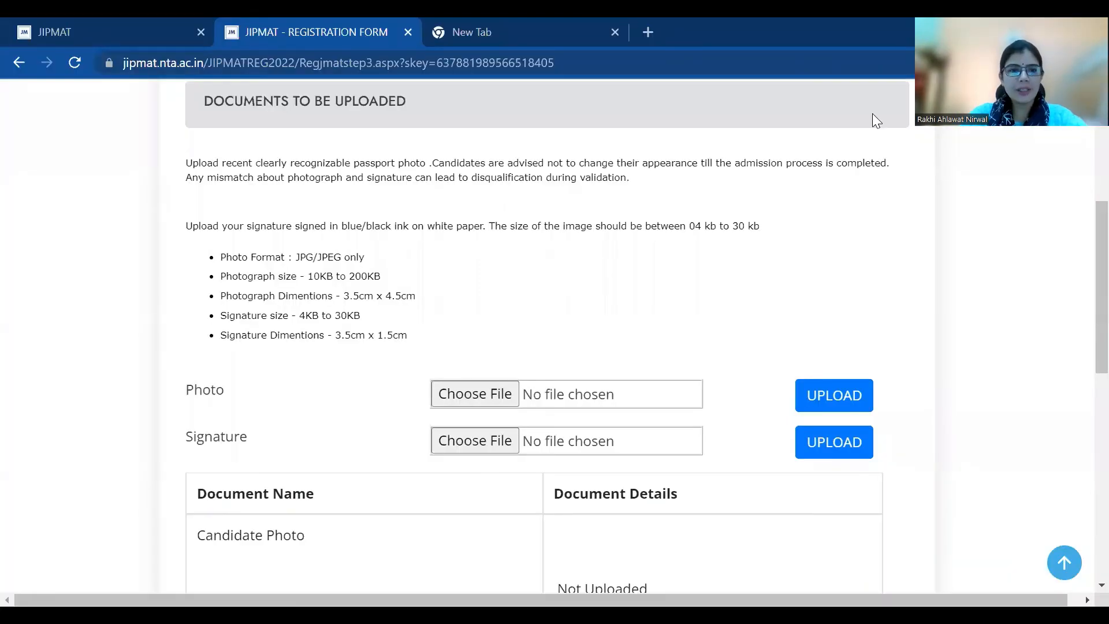
Upload jipmat.jpg from the Desktop as the candidate photo
click(470, 397)
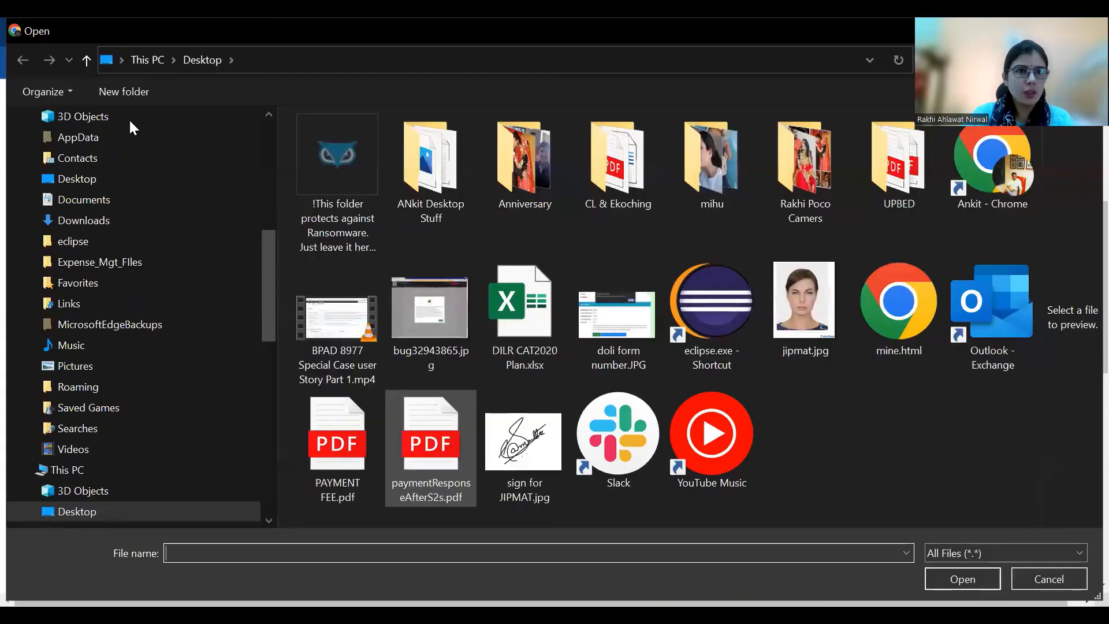
click(97, 180)
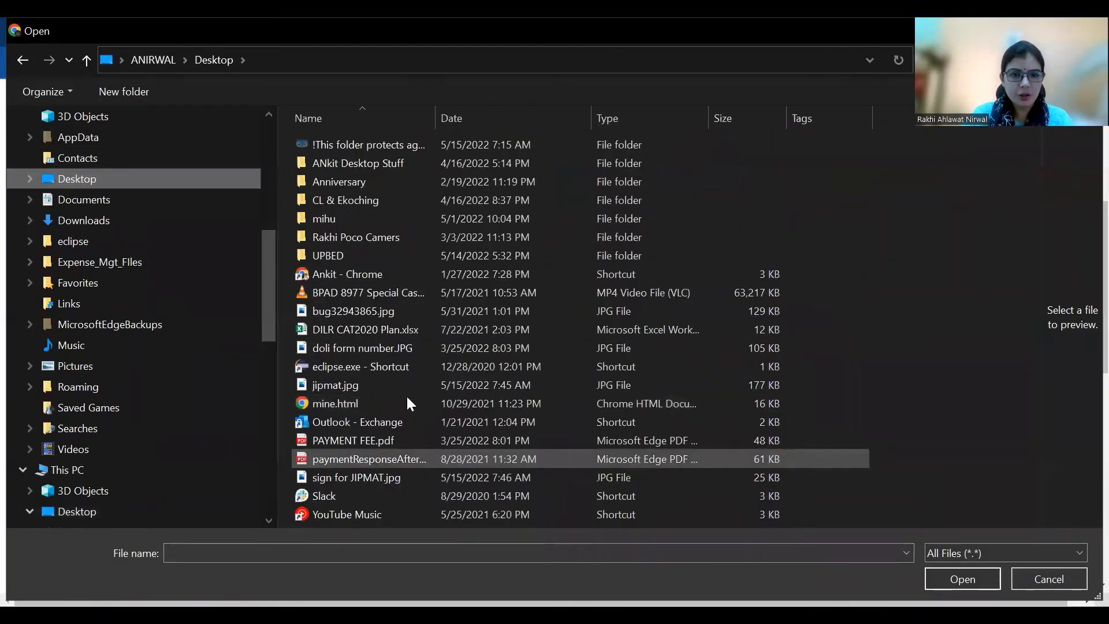
click(395, 386)
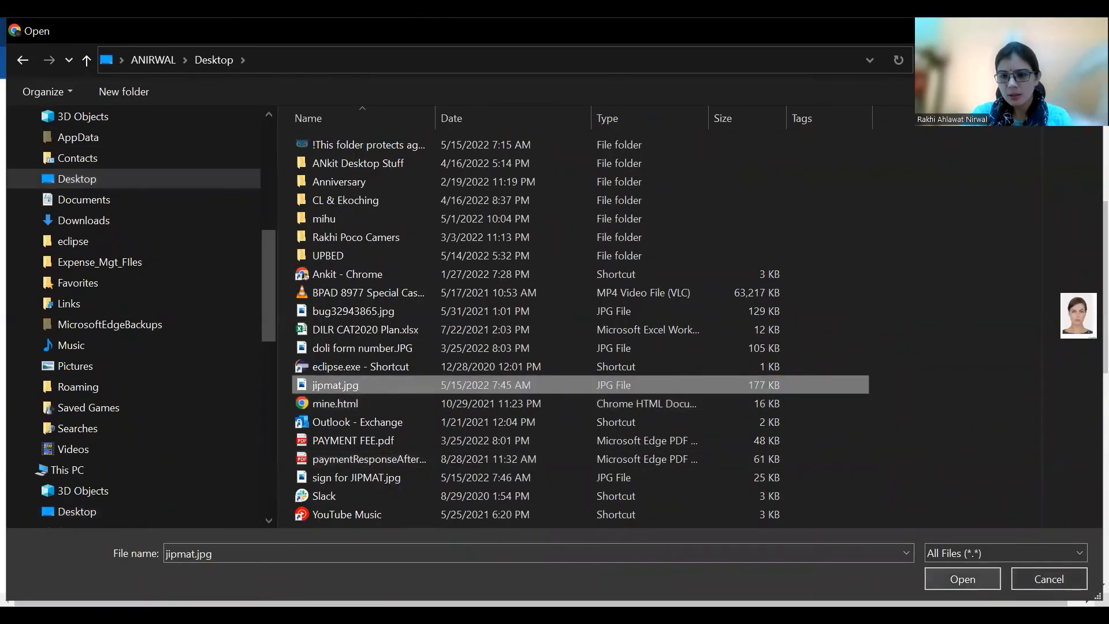
key(Return)
click(850, 396)
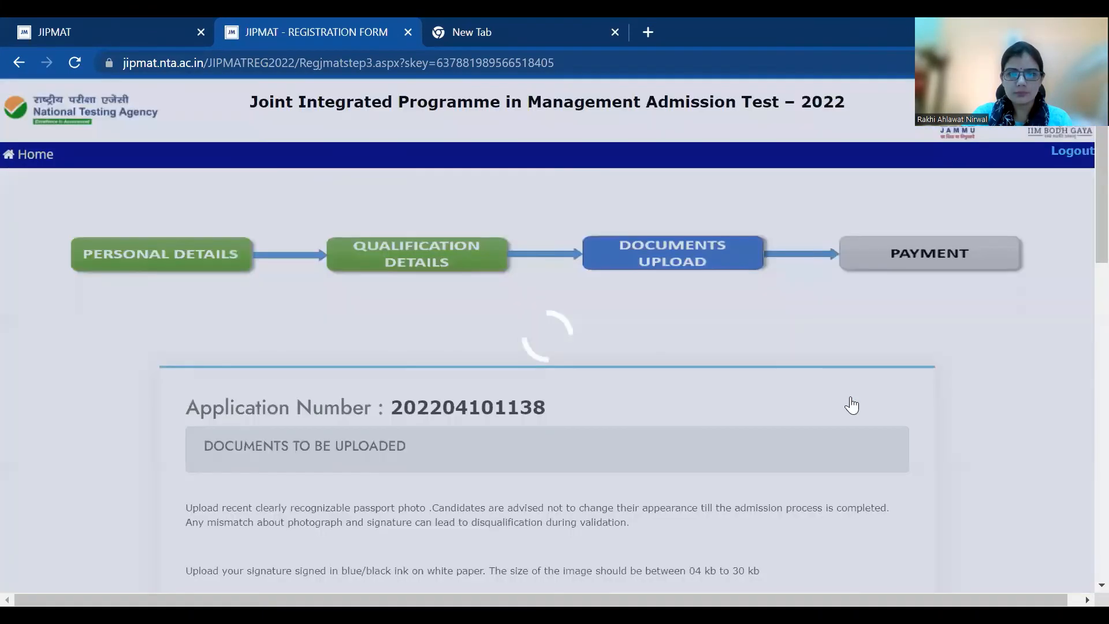
Attach 'sign for JIPMAT.jpg' as the signature image
scroll(1086, 232, down, 6)
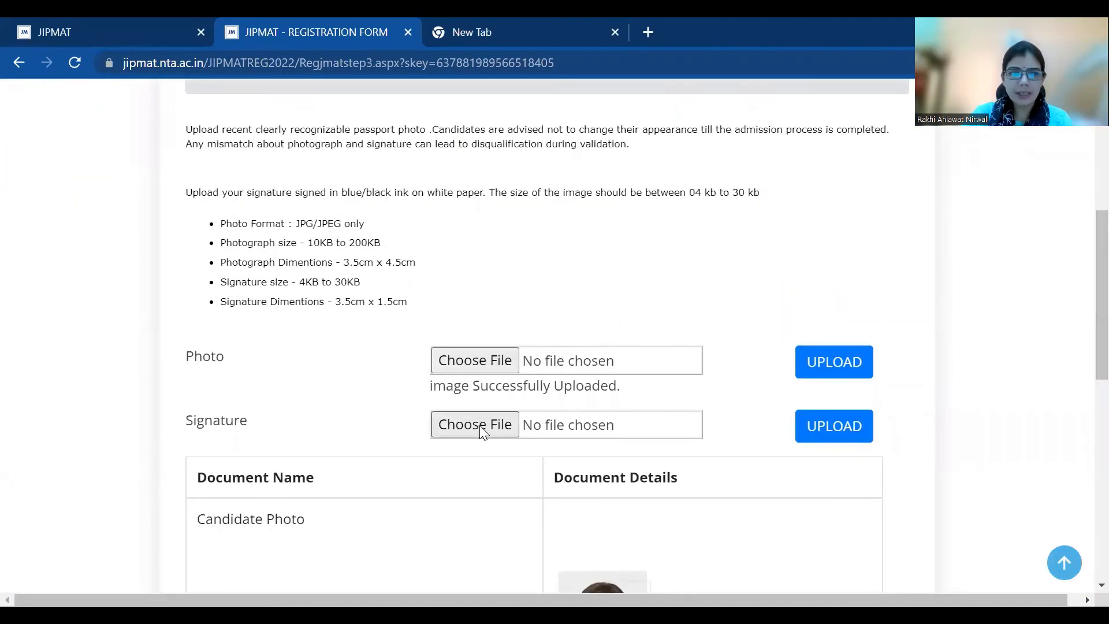
click(475, 425)
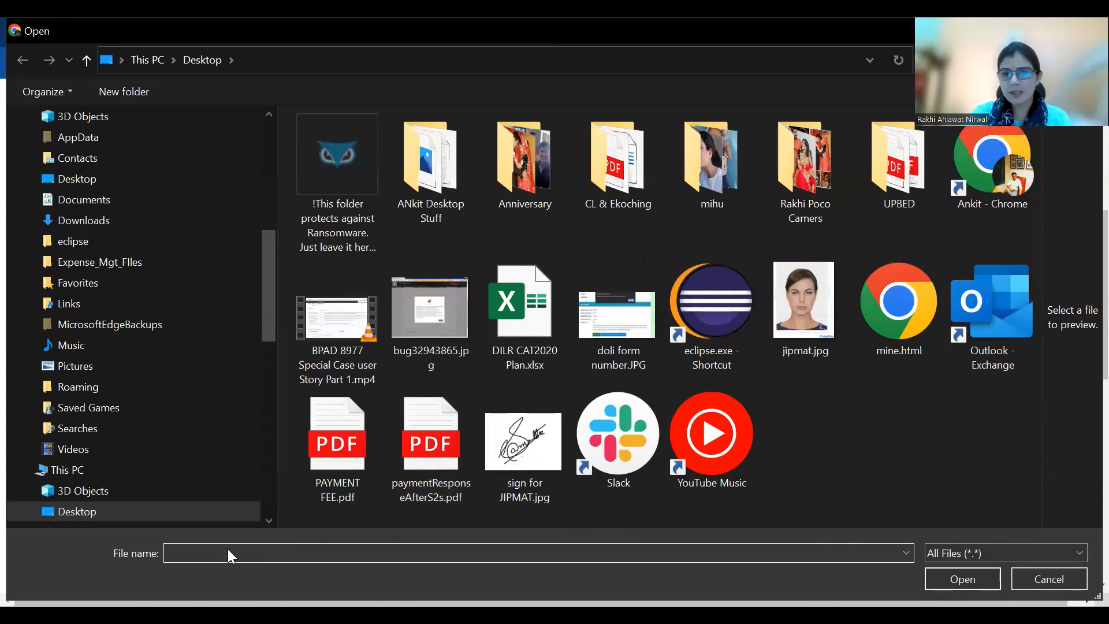
double_click(523, 442)
click(867, 422)
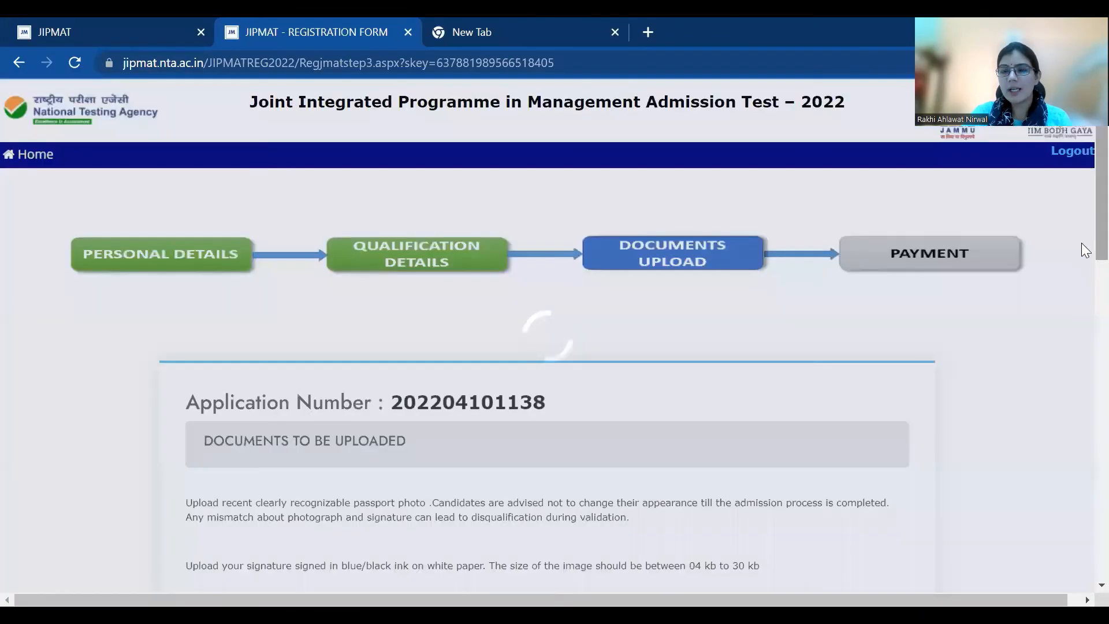
Save the uploaded documents, continue to payment and acknowledge the upload confirmation
scroll(1085, 344, down, 10)
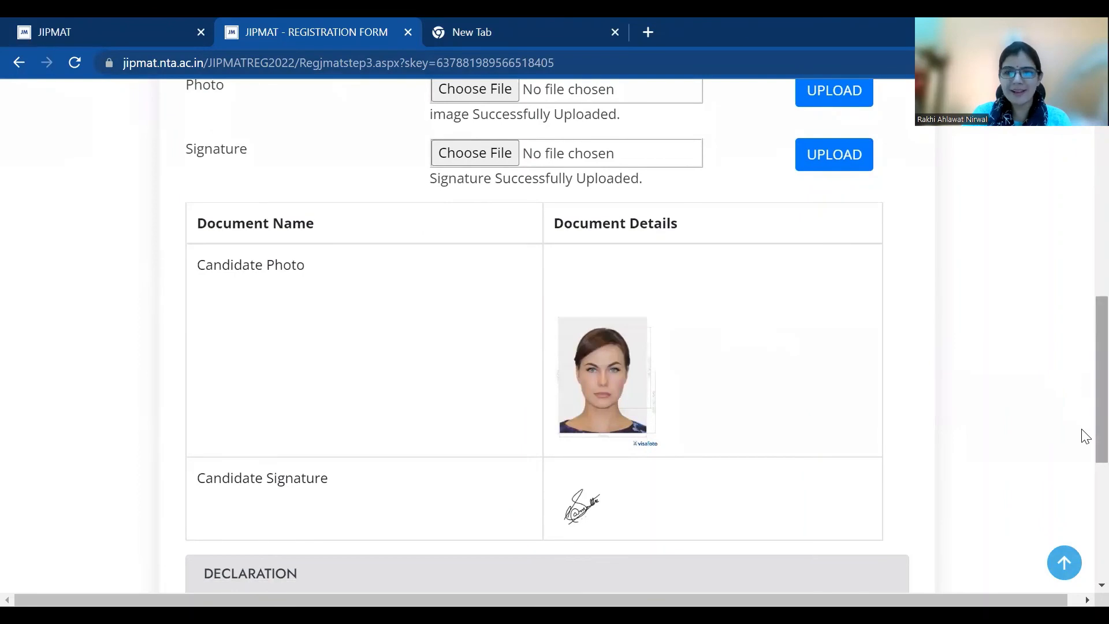
scroll(1082, 463, down, 4)
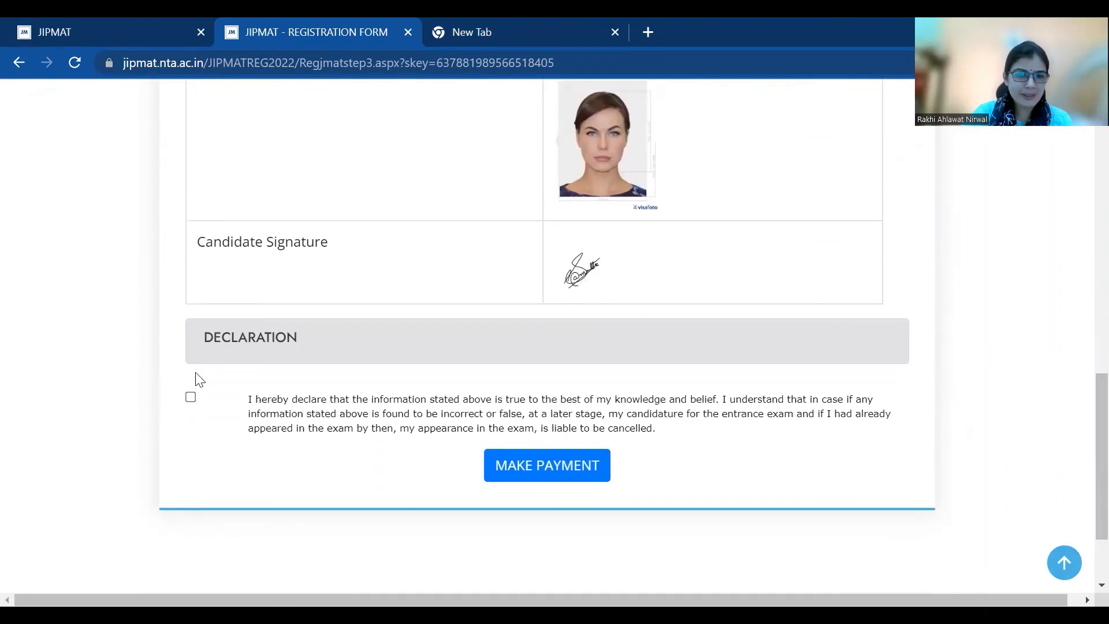
click(517, 479)
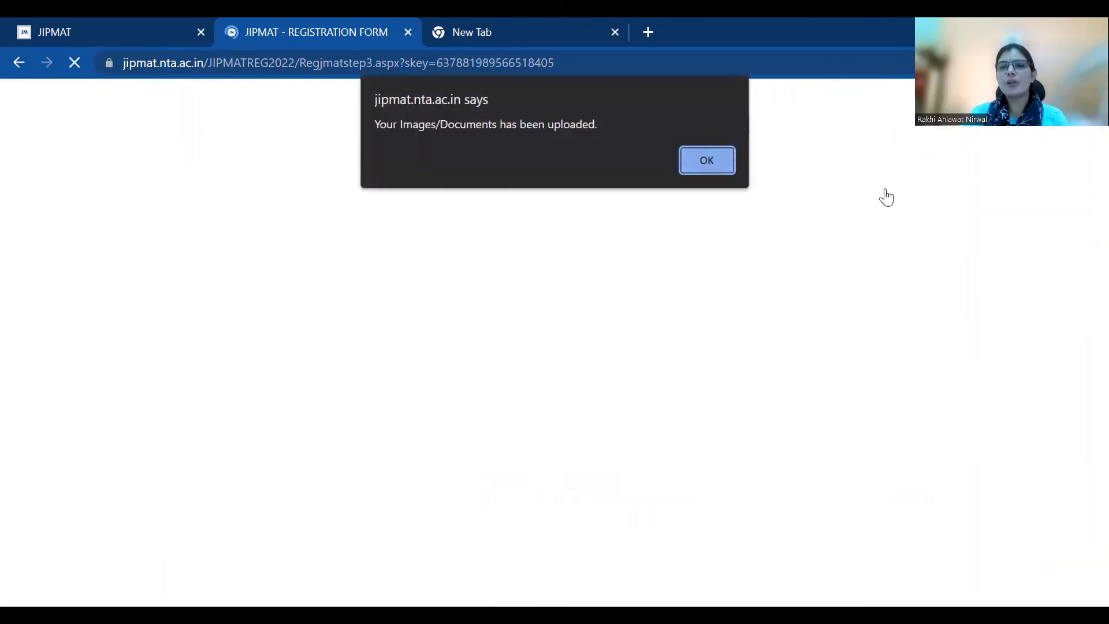
key(Return)
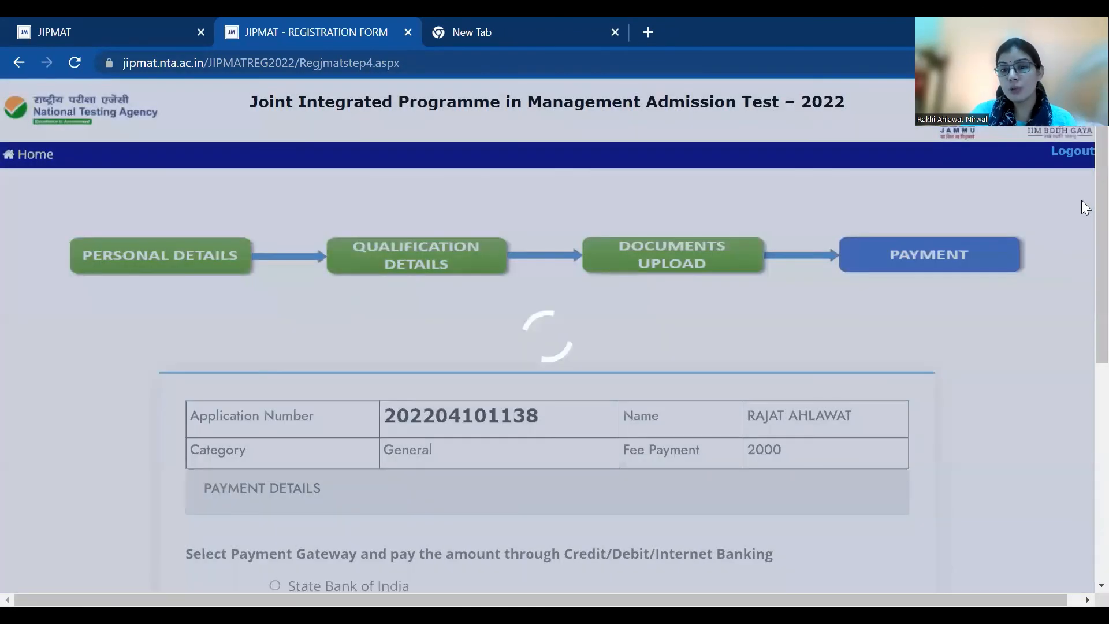
Check the 2000 fee and proceed via State Bank of India to the bill summary
scroll(1084, 283, down, 3)
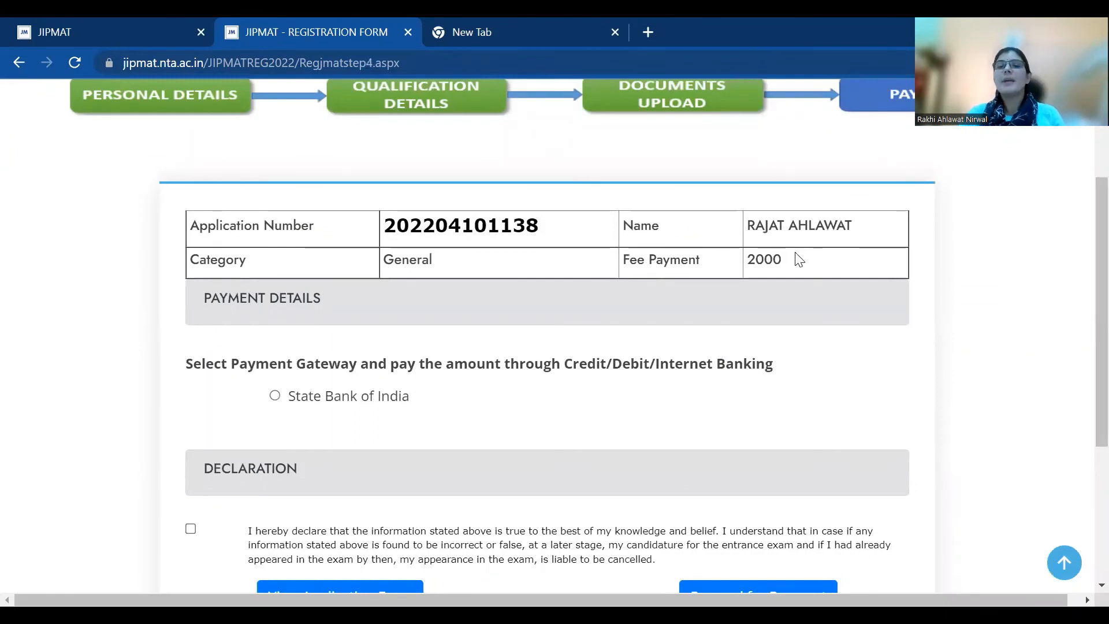
drag(794, 263, 741, 269)
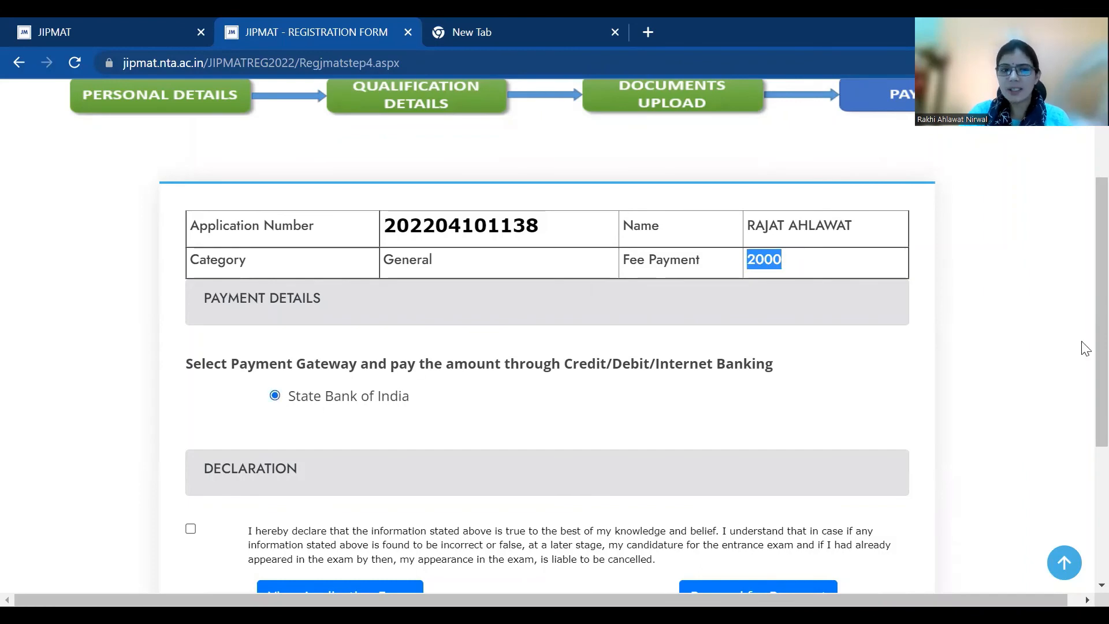
scroll(1085, 348, down, 2)
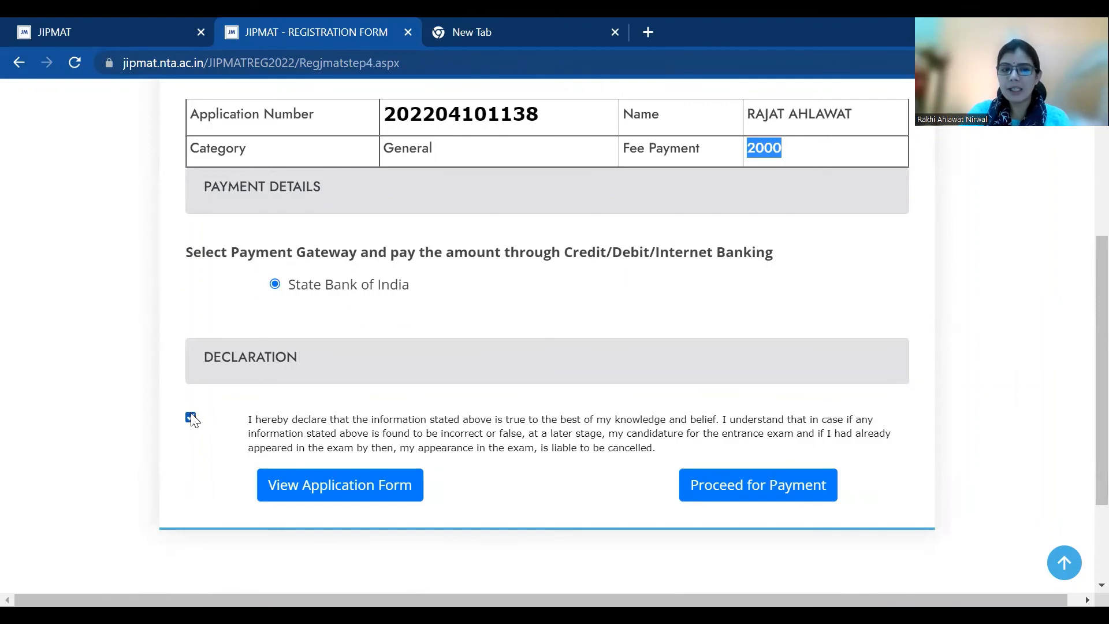
click(743, 486)
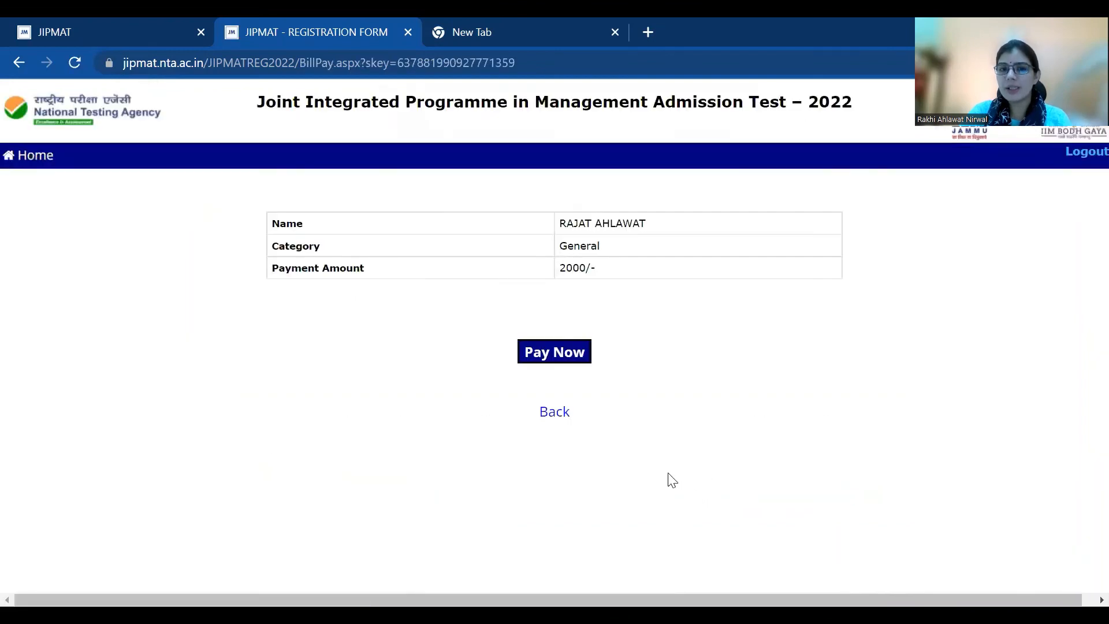
Go to the SBI MOPS page, review its payment modes, and close the empty New Tab
click(559, 361)
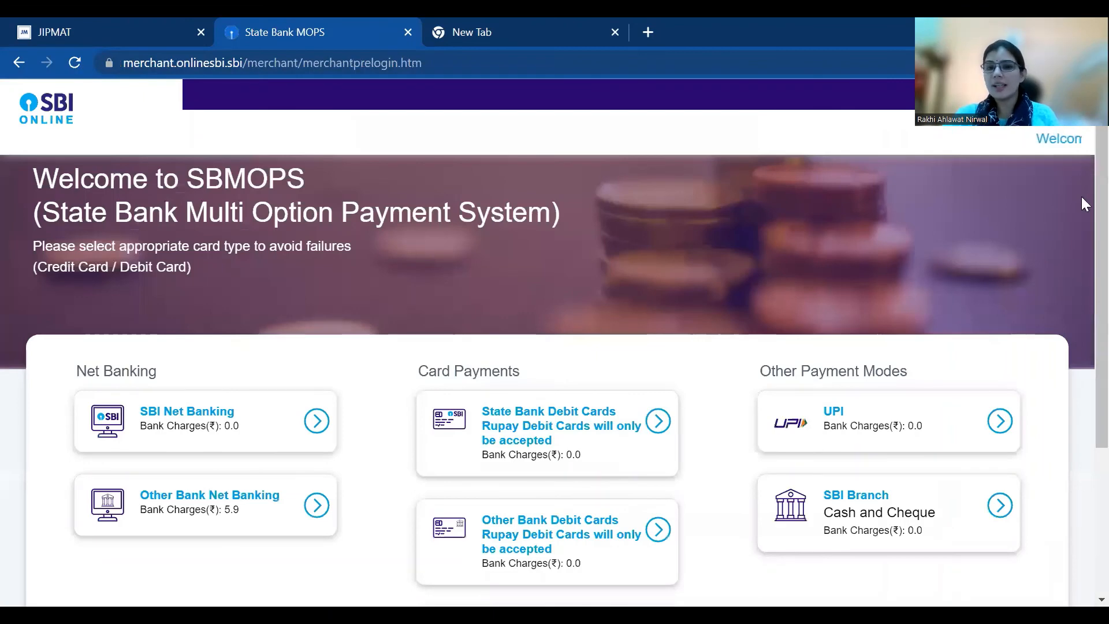
scroll(1081, 231, down, 3)
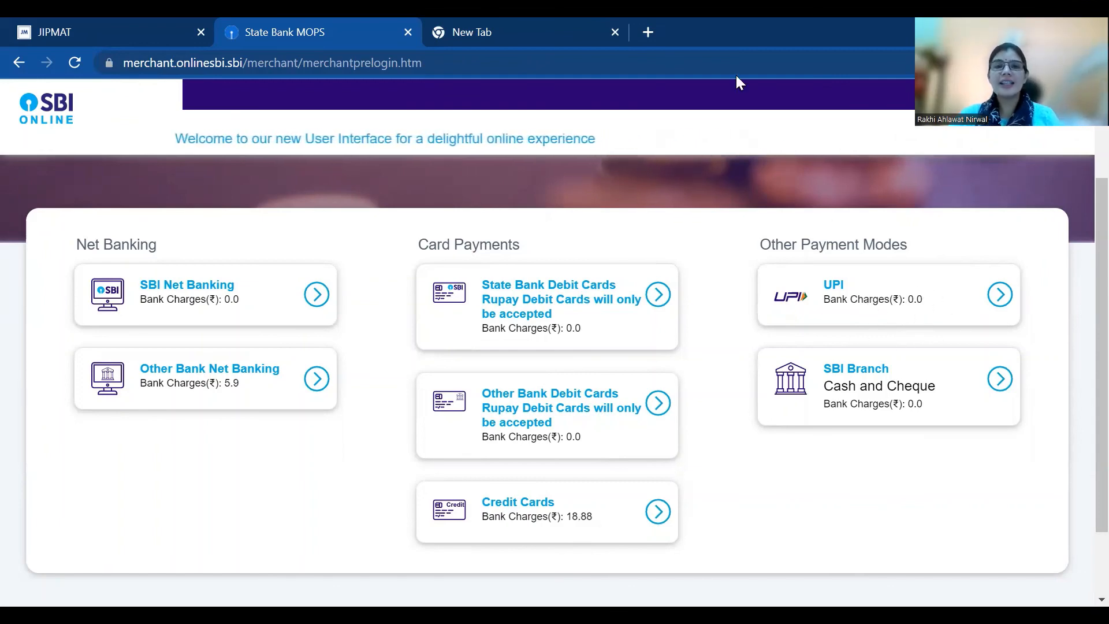
click(615, 32)
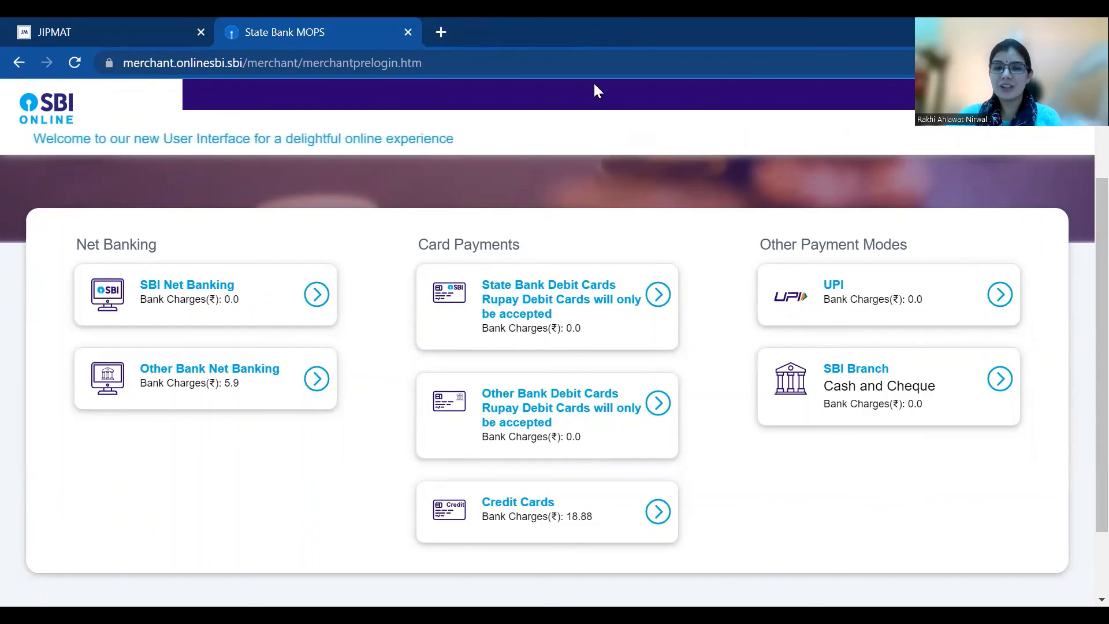